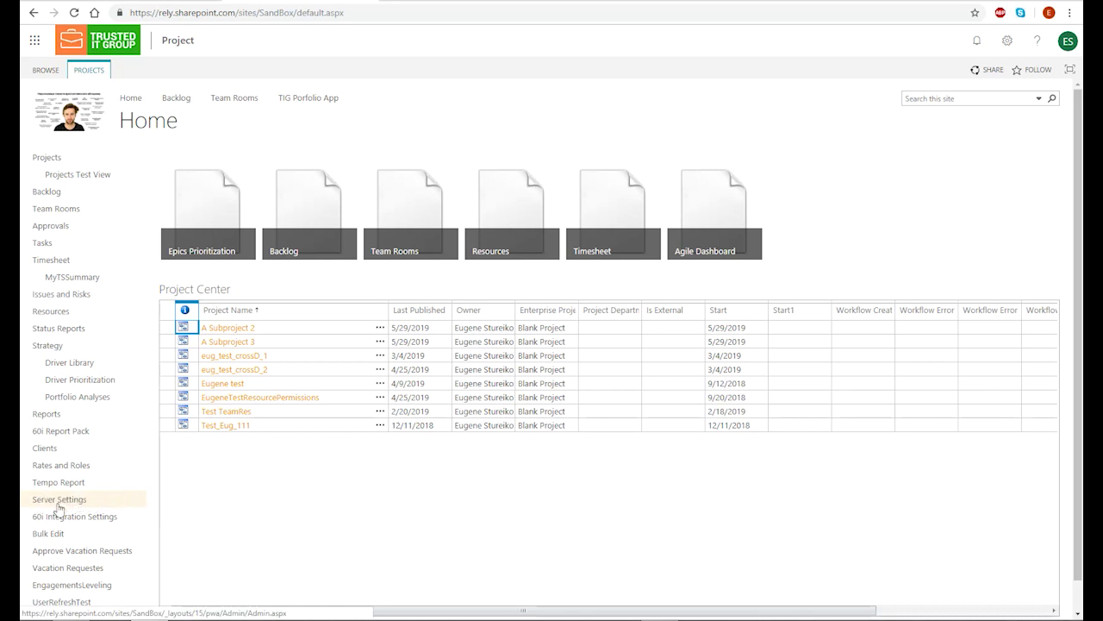
# Step: In the PWA additional server settings, make sure master projects are allowed to be saved and published, and save the settings
pyautogui.click(1007, 43)
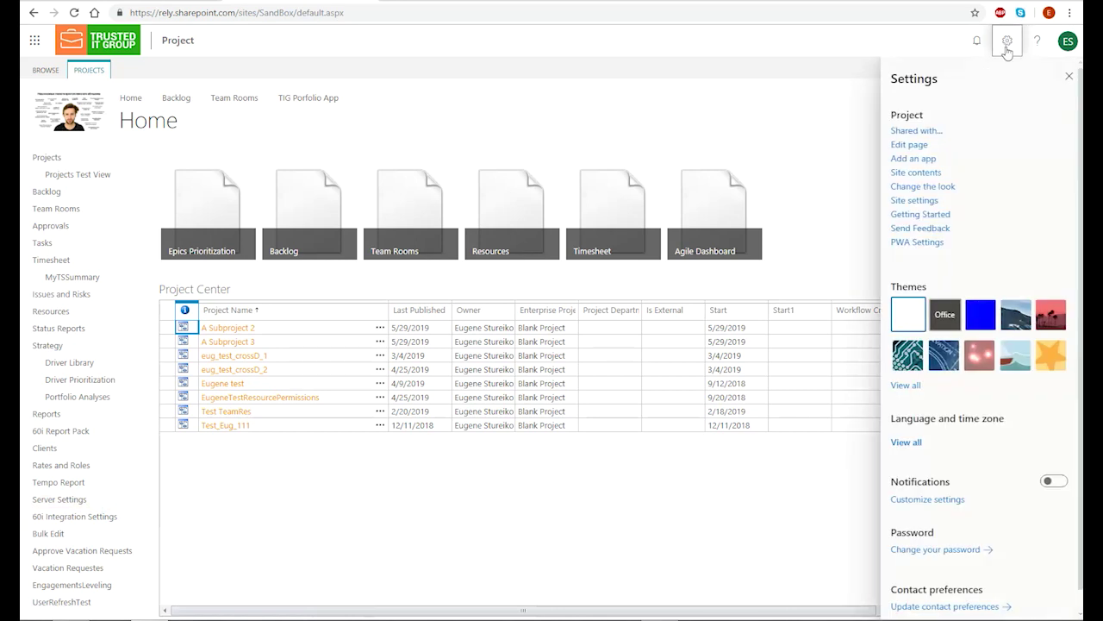
pyautogui.click(920, 243)
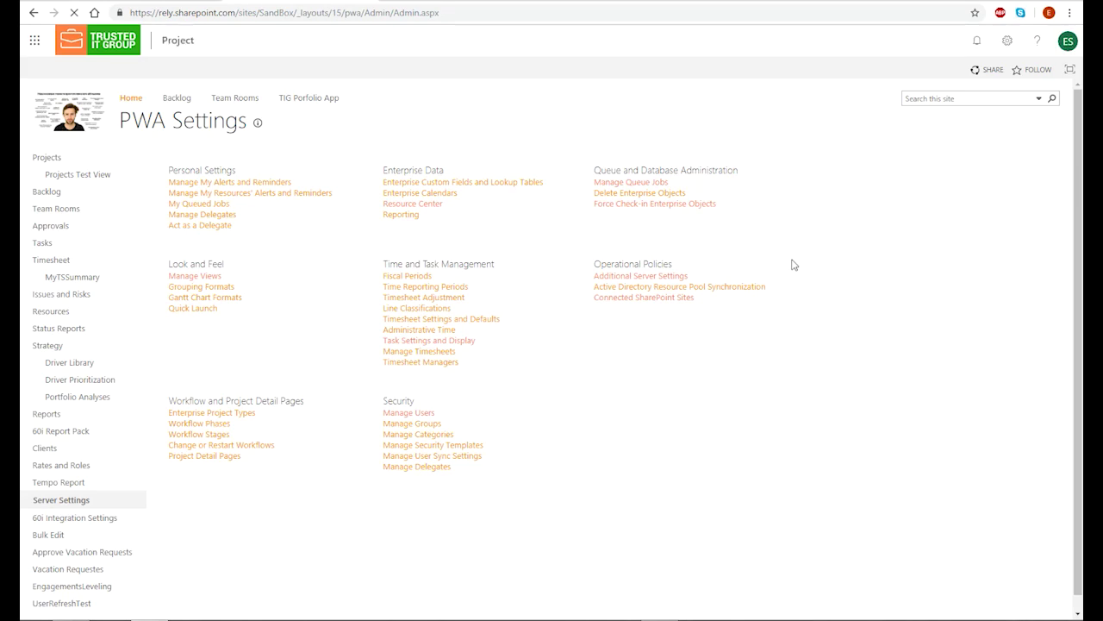
pyautogui.click(664, 278)
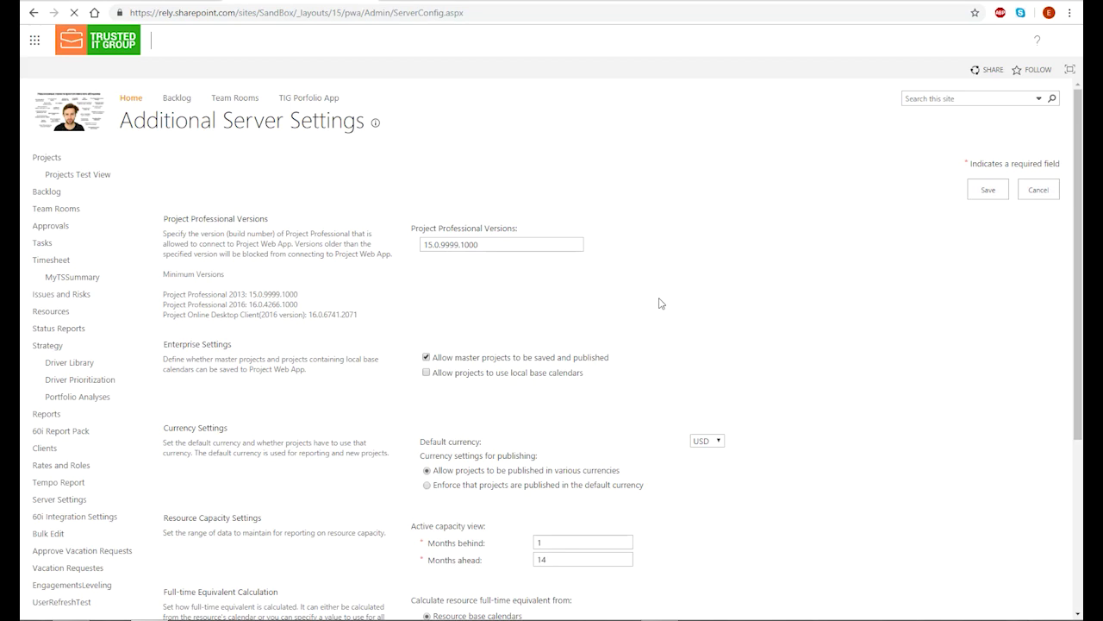
pyautogui.moveTo(433, 358); pyautogui.dragTo(615, 366)
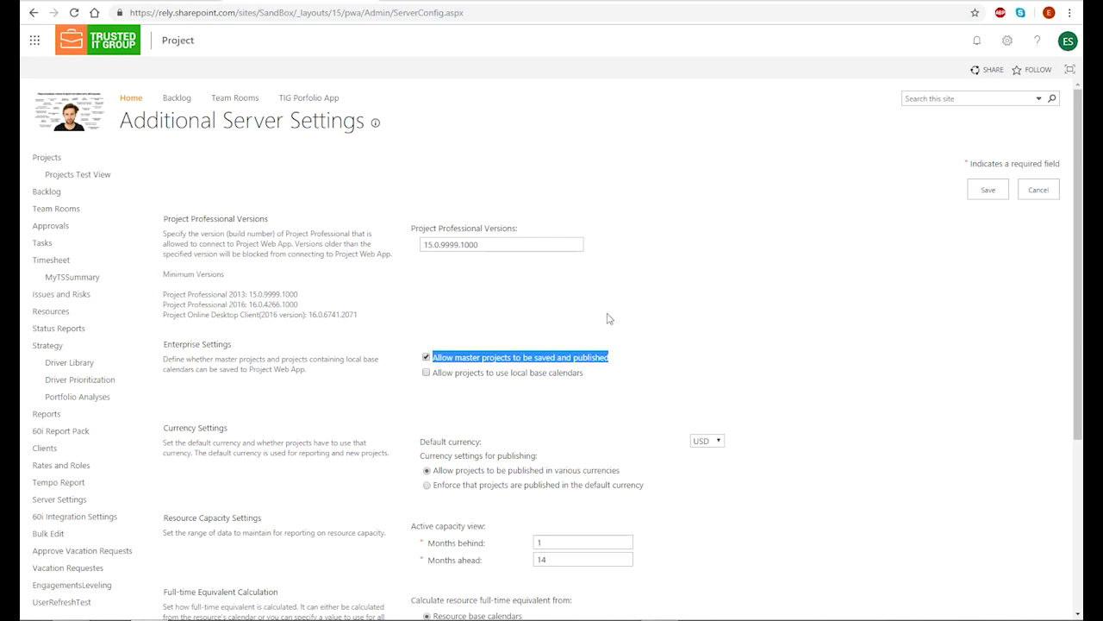
pyautogui.click(990, 193)
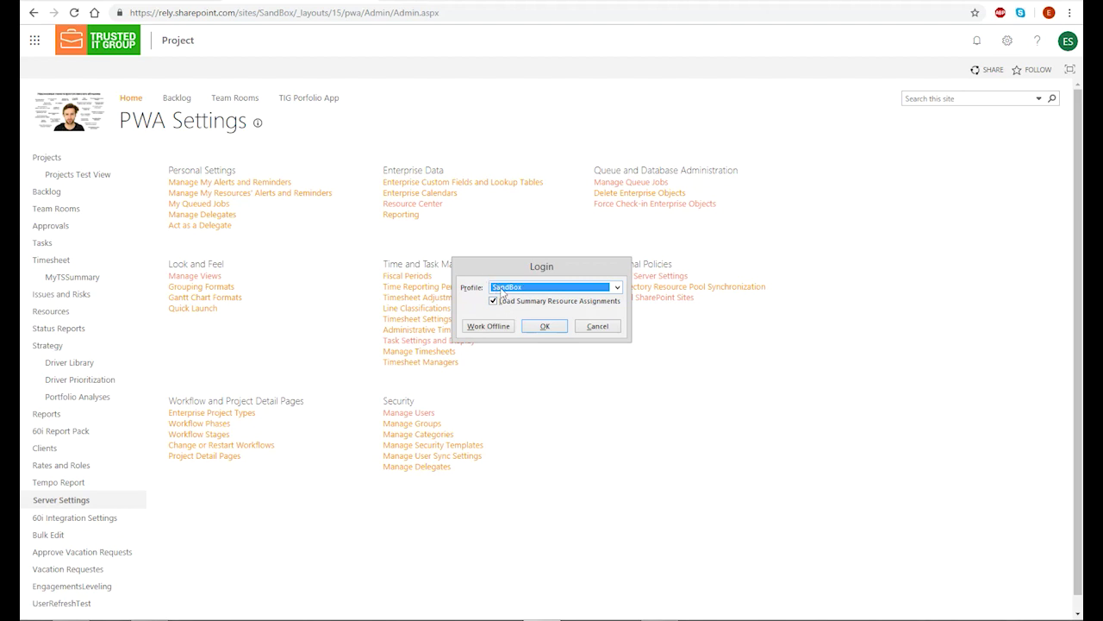
# Step: Switch to Microsoft Project, log in with the SandBox profile and create a blank project
pyautogui.click(556, 330)
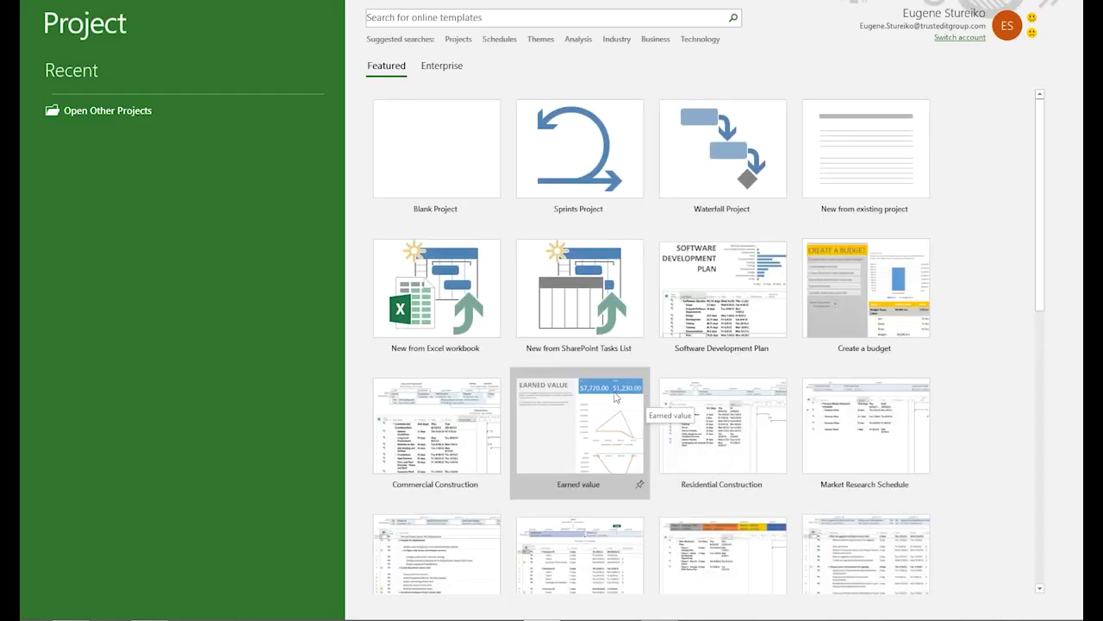
pyautogui.click(456, 163)
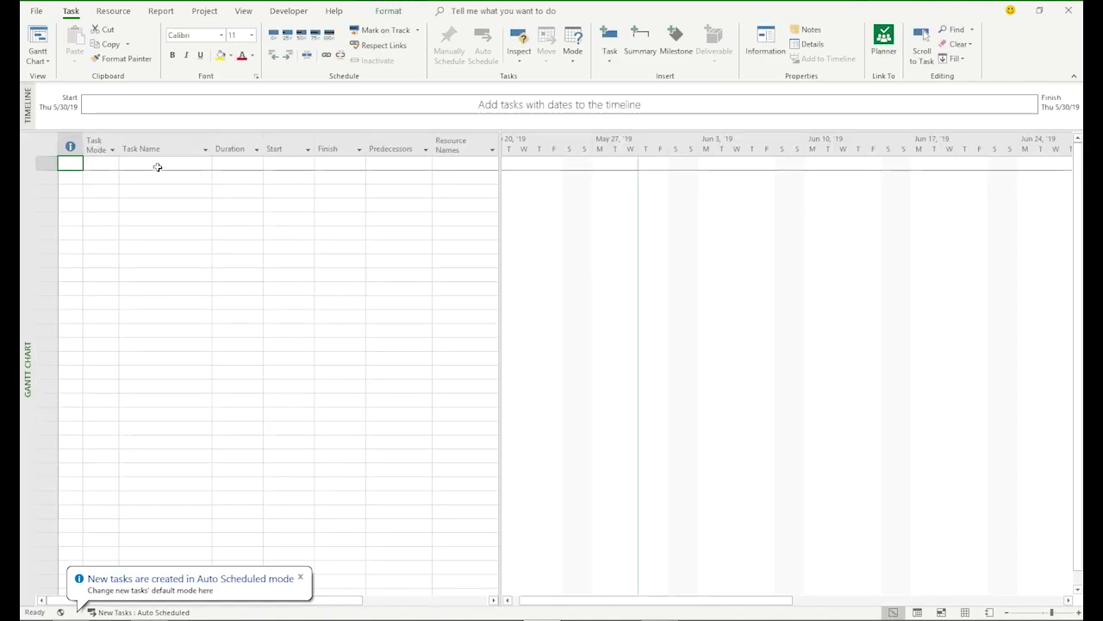
# Step: Enter three tasks named Task 1-1, Task 1-2 and Task 1-3 in the first rows of the task table
pyautogui.click(141, 164)
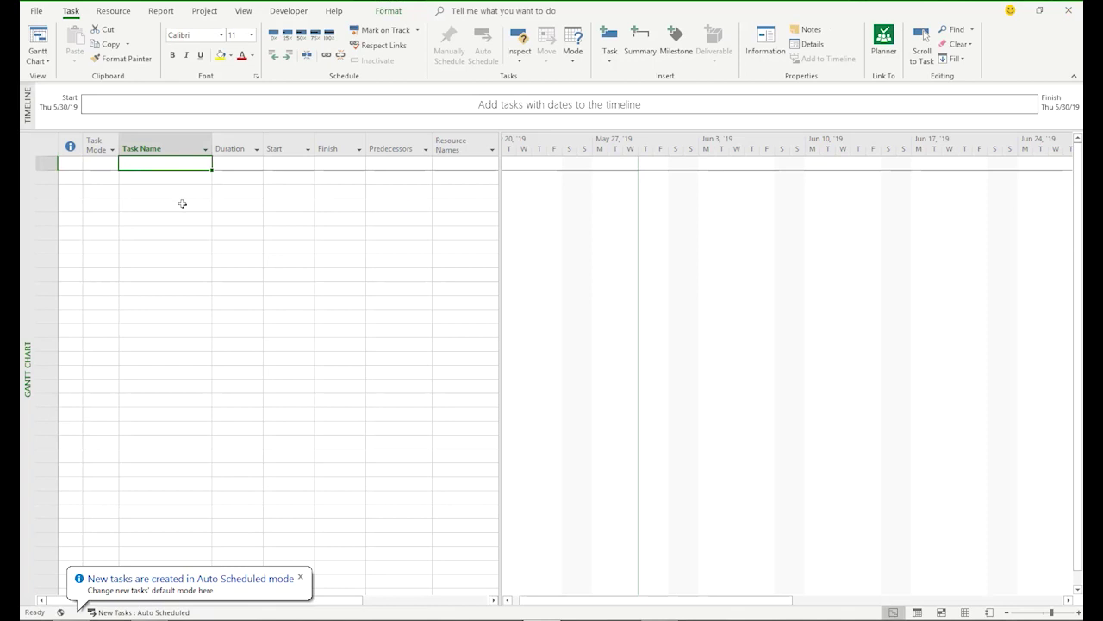
pyautogui.write('Personal C')
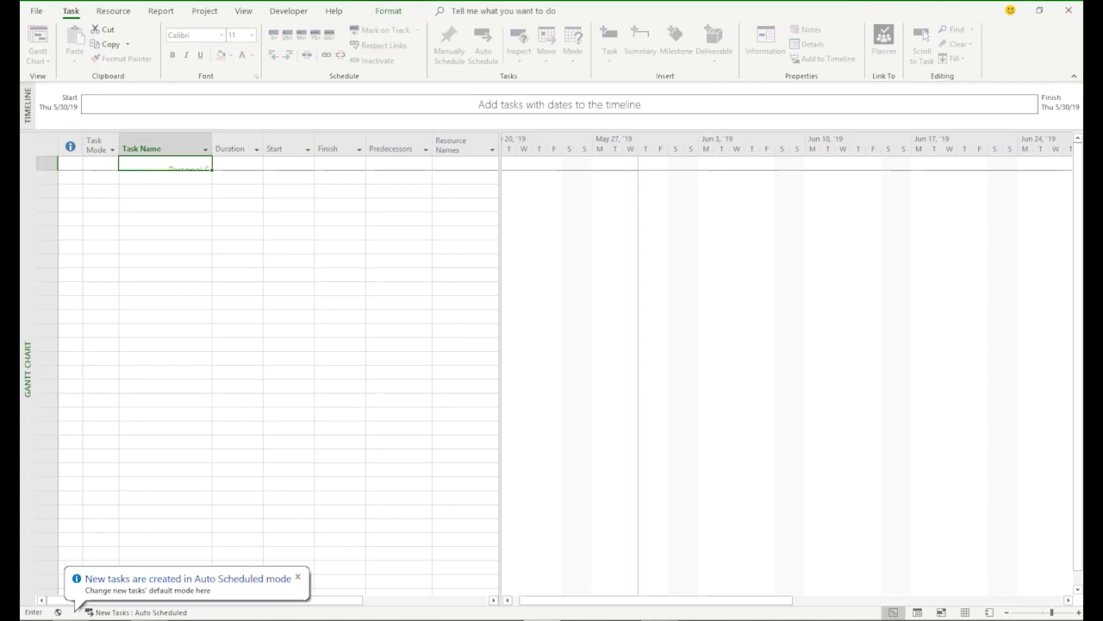
pyautogui.press('Return')
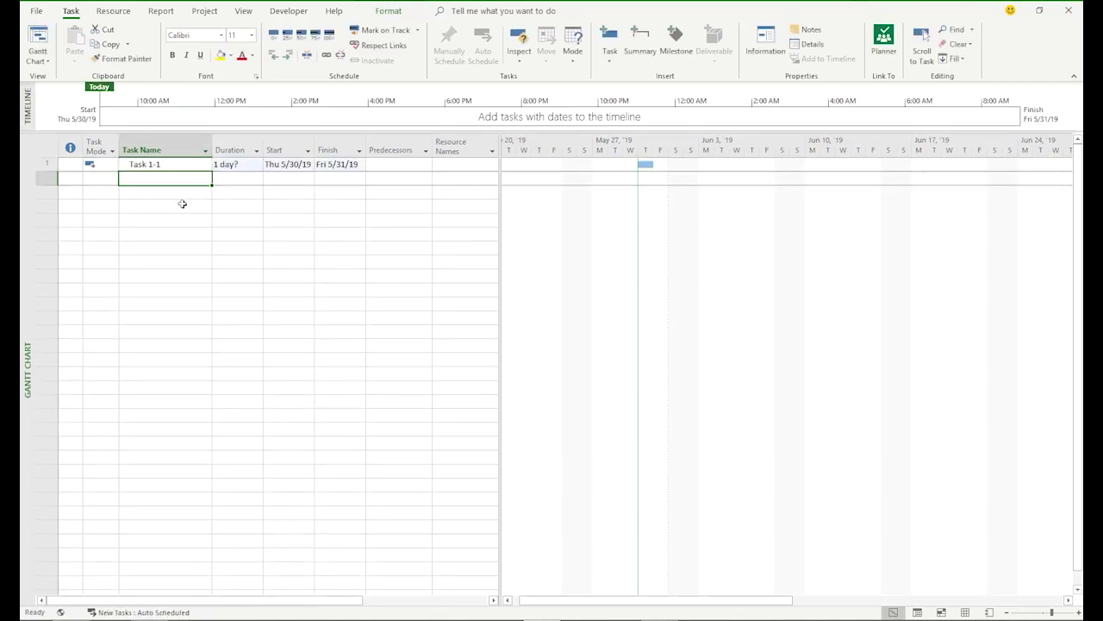
pyautogui.write('Personal Manage M')
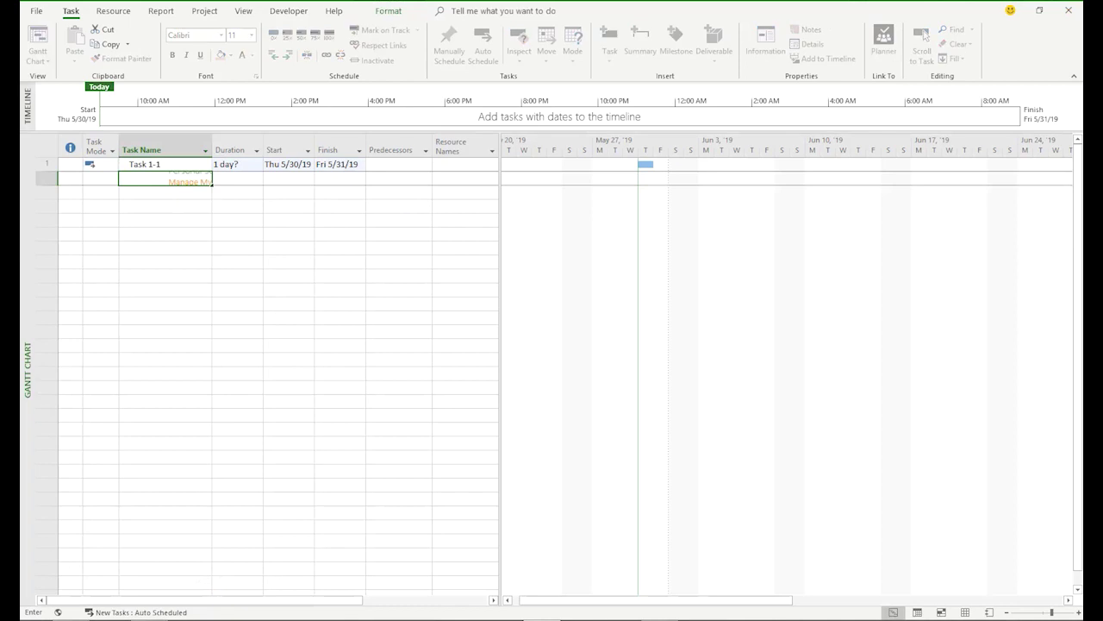
pyautogui.write('Task 1-2')
pyautogui.press('Return')
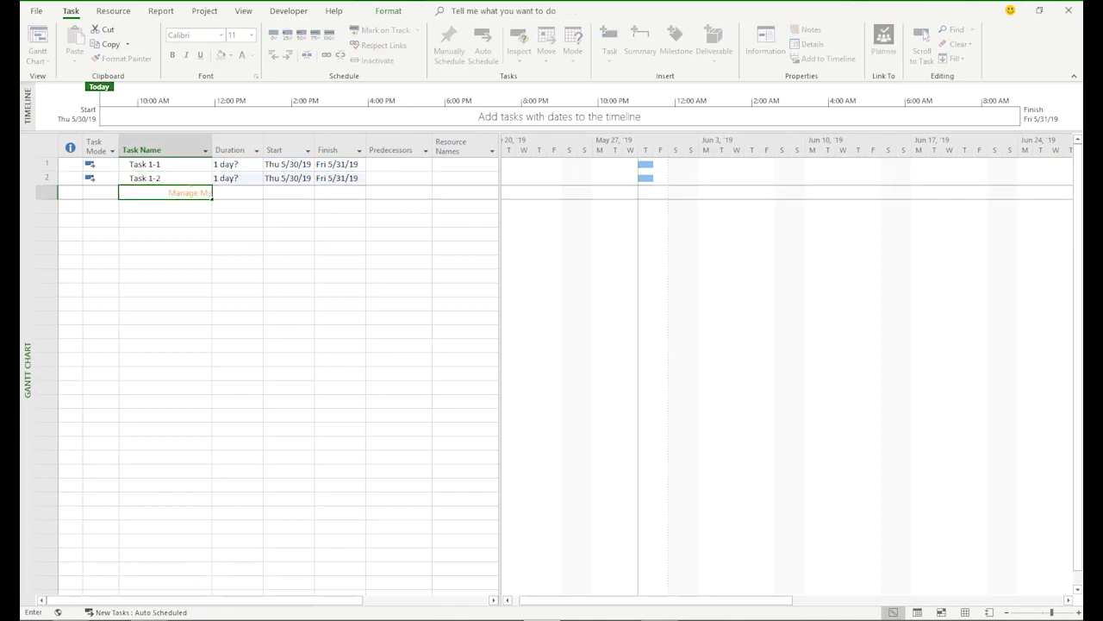
pyautogui.write('Task 1-3')
pyautogui.press('Return')
# Step: Link Task 1-1, Task 1-2 and Task 1-3 in sequence as predecessors of one another
pyautogui.click(177, 191)
pyautogui.moveTo(177, 191); pyautogui.dragTo(174, 164)
pyautogui.click(326, 54)
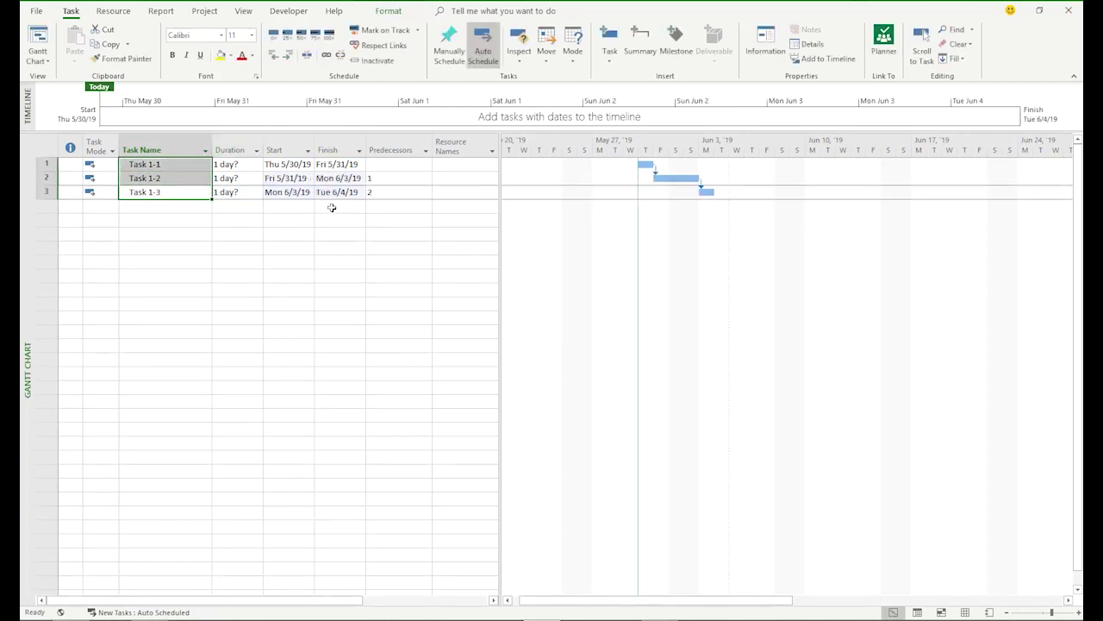
pyautogui.click(173, 206)
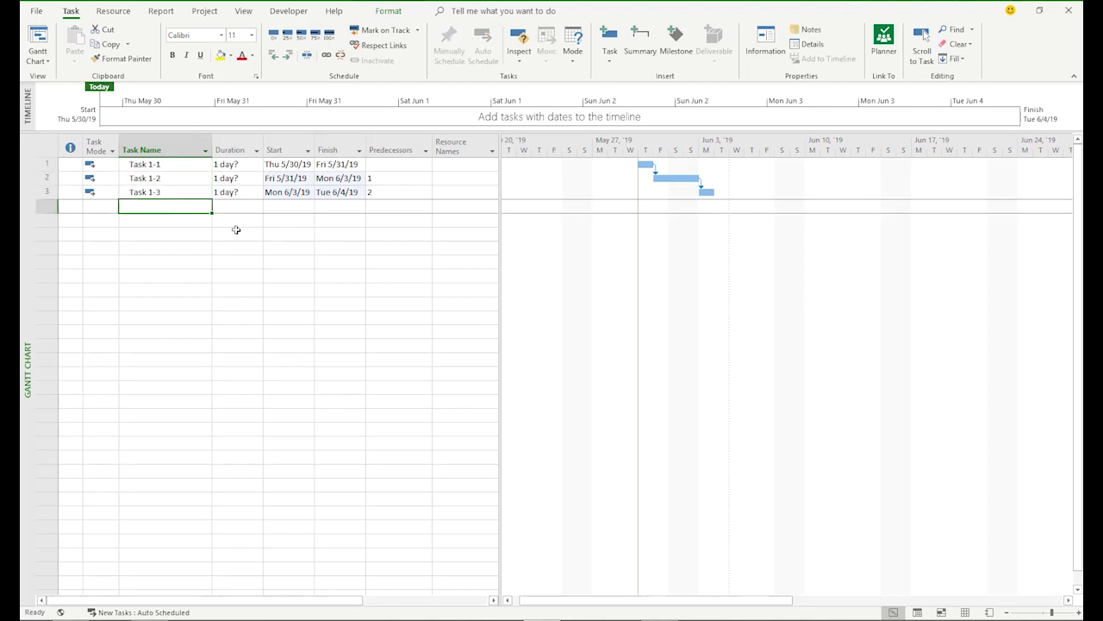
# Step: Save the project to the SandBox Project Web App under the name A Subproject 1 and publish it
pyautogui.click(37, 11)
pyautogui.click(61, 133)
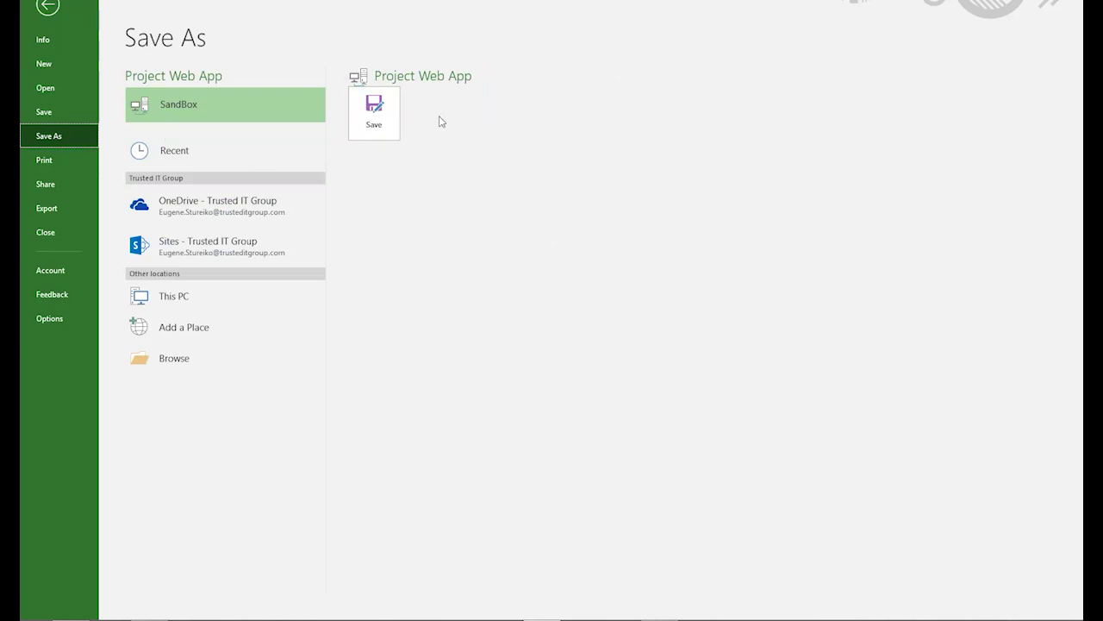
pyautogui.click(385, 112)
pyautogui.click(453, 221)
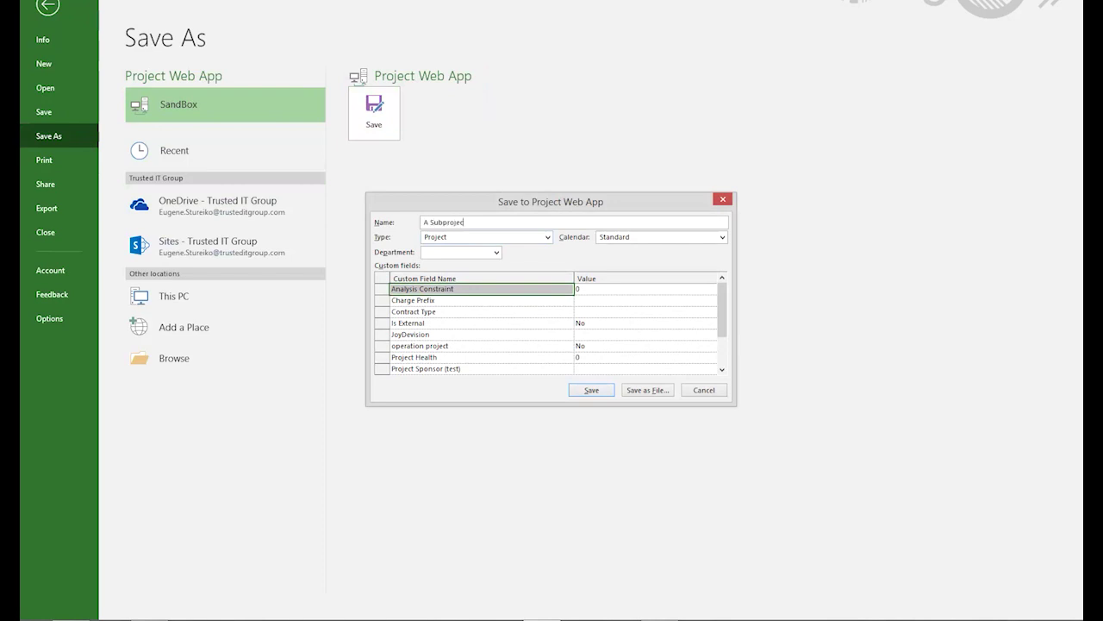
pyautogui.click(592, 390)
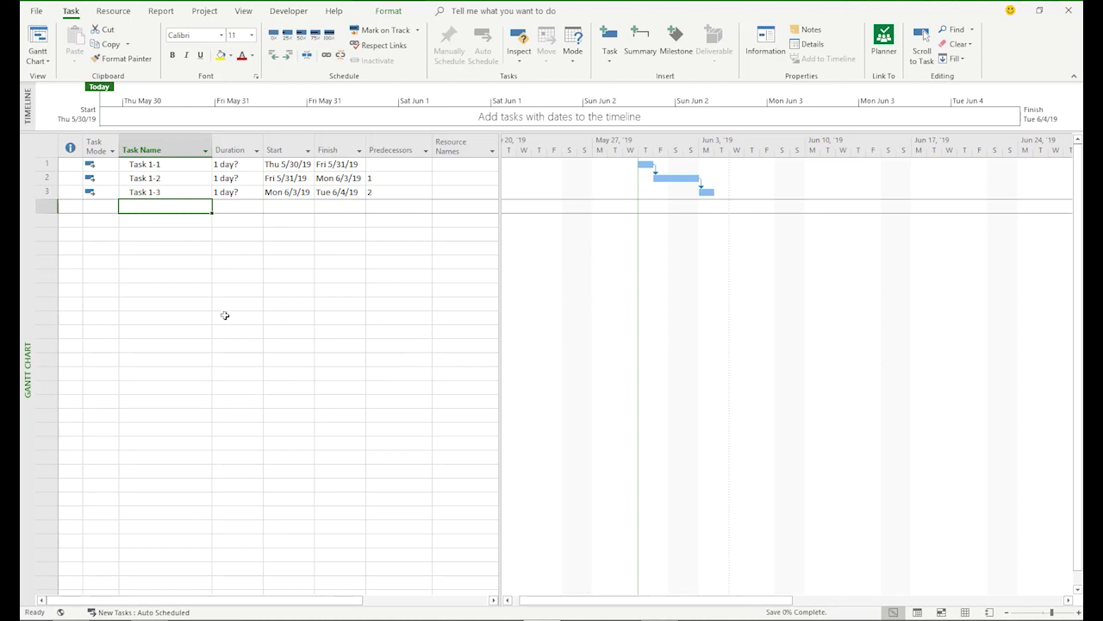
pyautogui.click(36, 10)
pyautogui.click(156, 135)
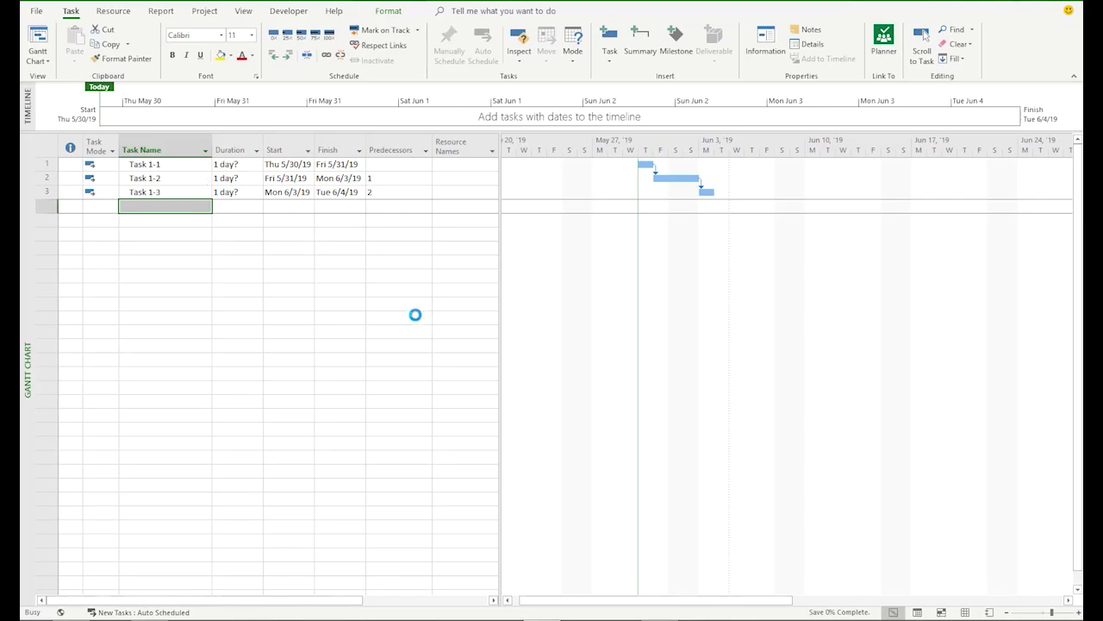
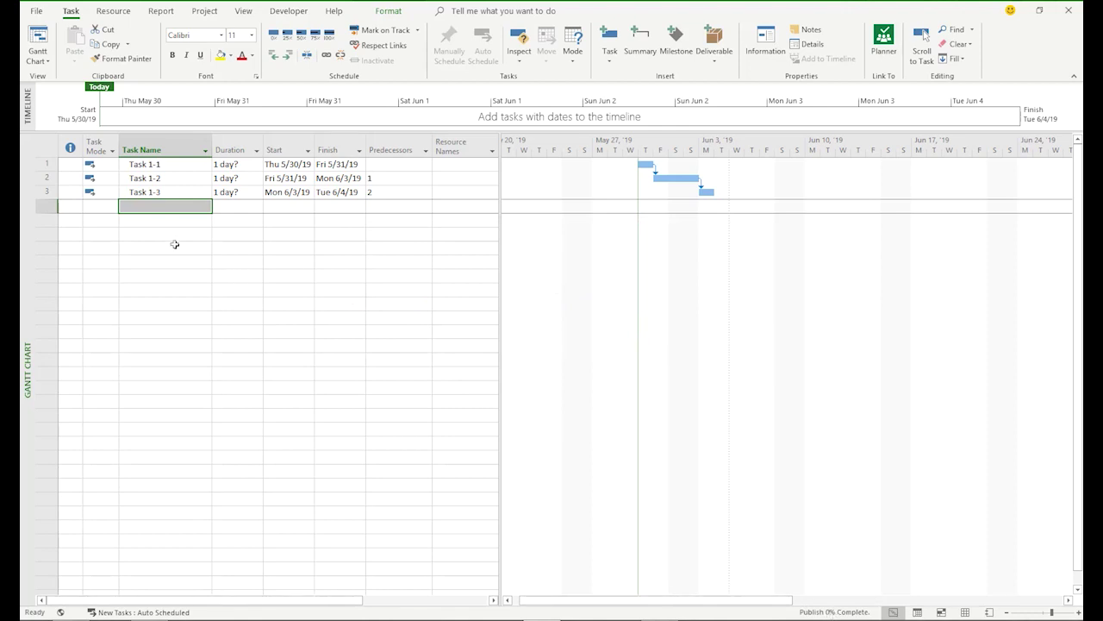
# Step: Create another blank project to serve as the master project
pyautogui.click(37, 11)
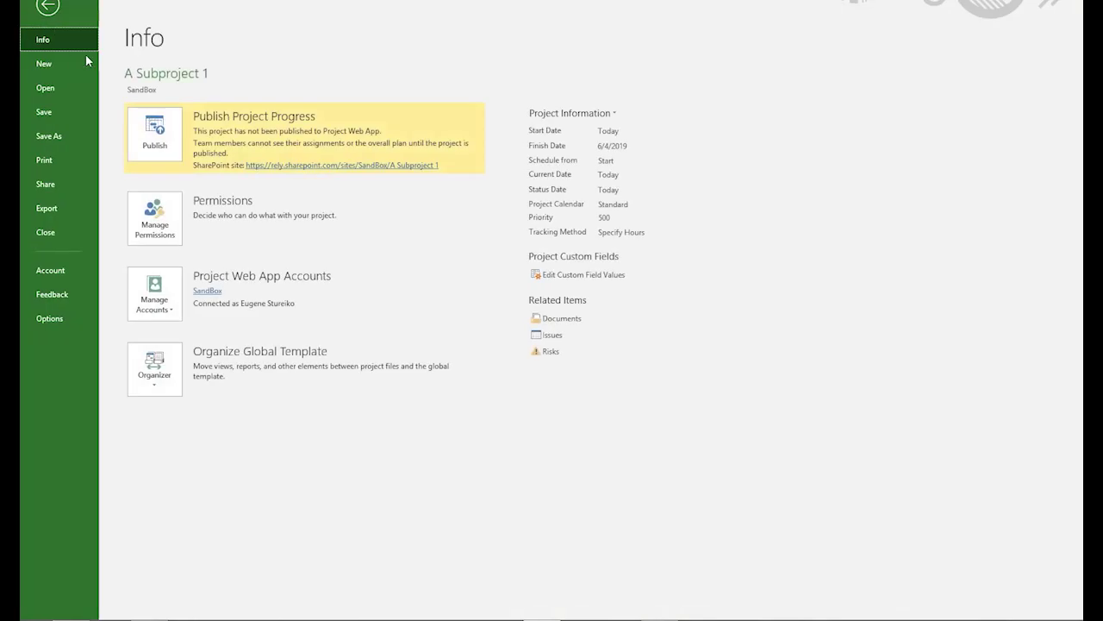
pyautogui.click(58, 63)
pyautogui.click(229, 178)
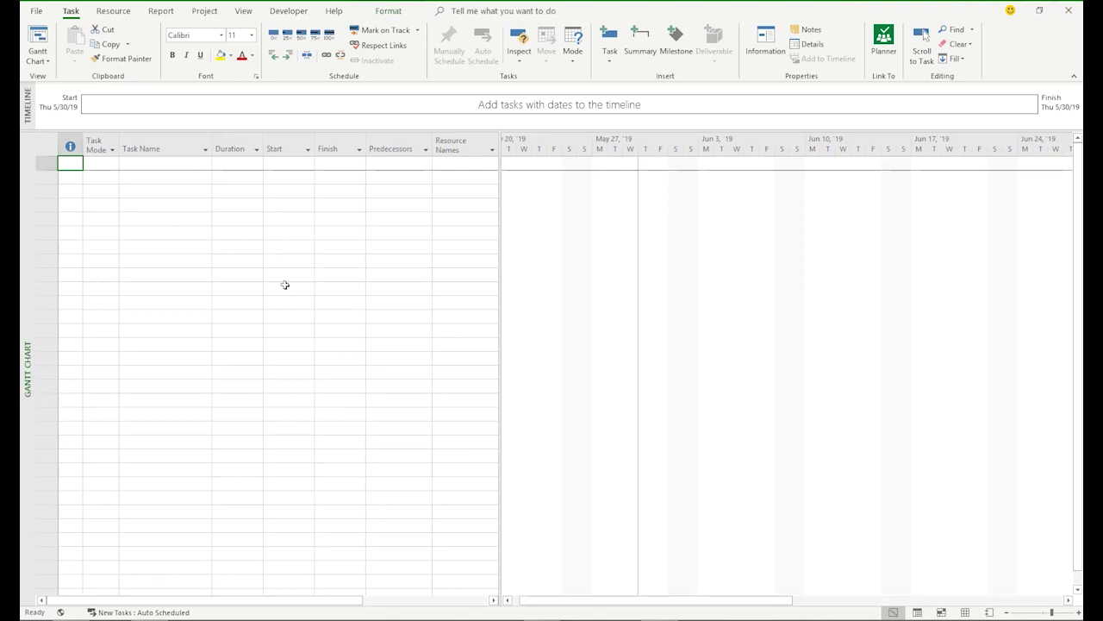
# Step: Insert A Subproject 1 from the list of all enterprise projects as a linked read/write subproject in the first row
pyautogui.click(205, 11)
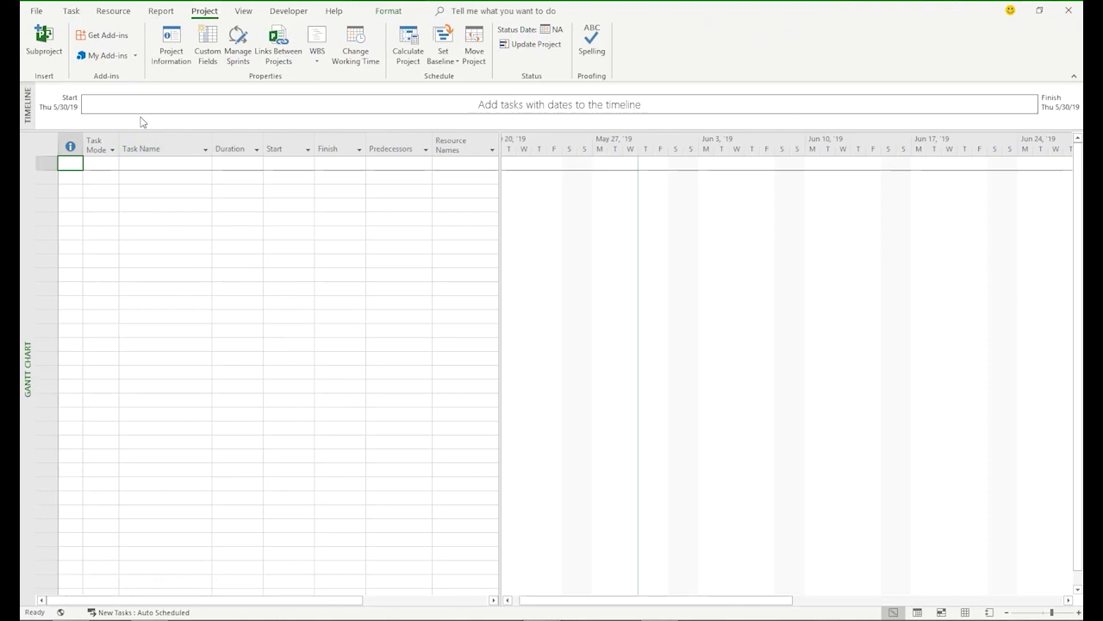
pyautogui.click(45, 39)
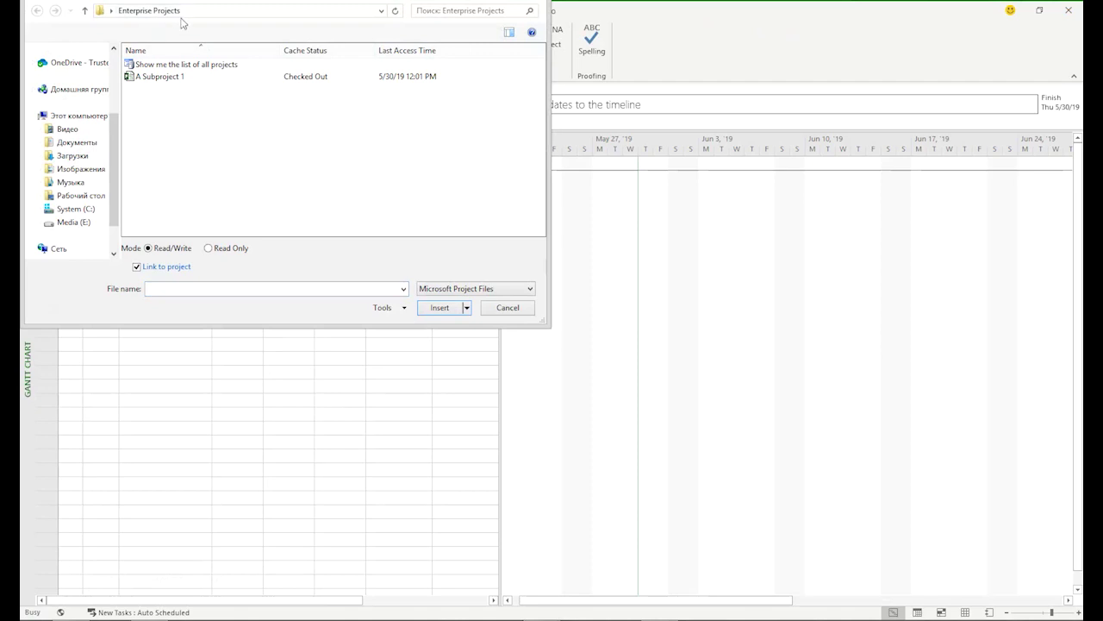
pyautogui.doubleClick(199, 65)
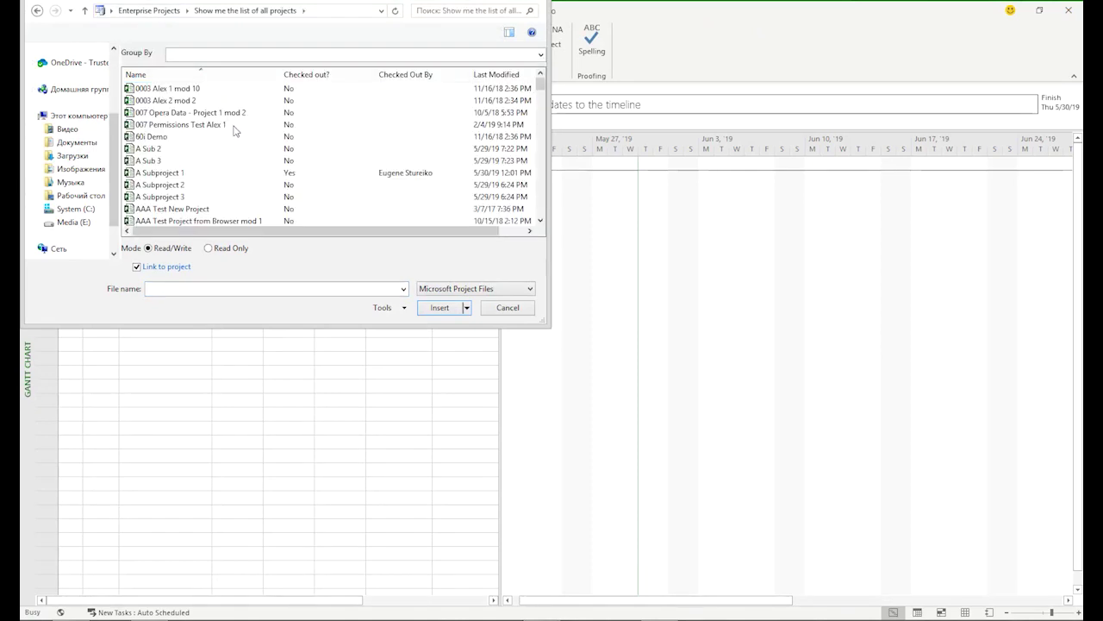
pyautogui.click(157, 175)
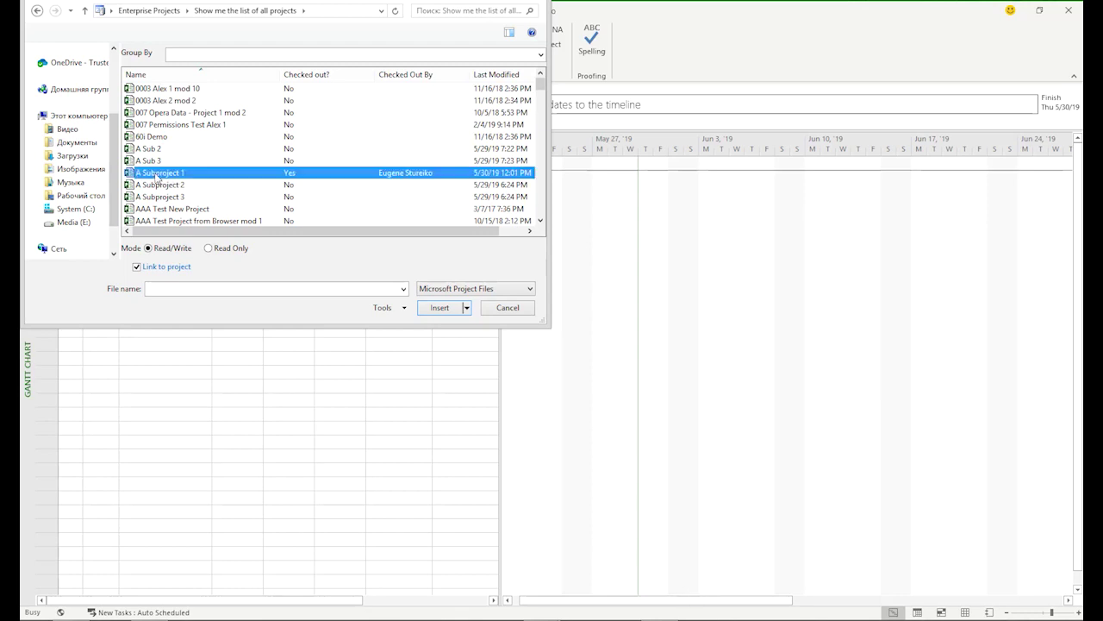
pyautogui.click(181, 185)
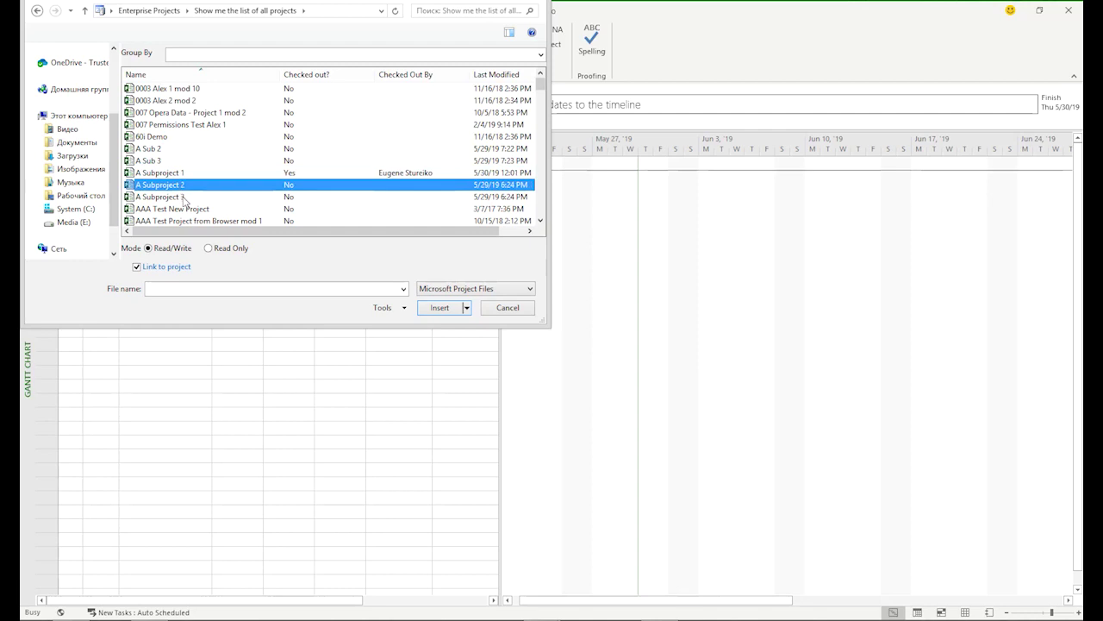
pyautogui.click(183, 197)
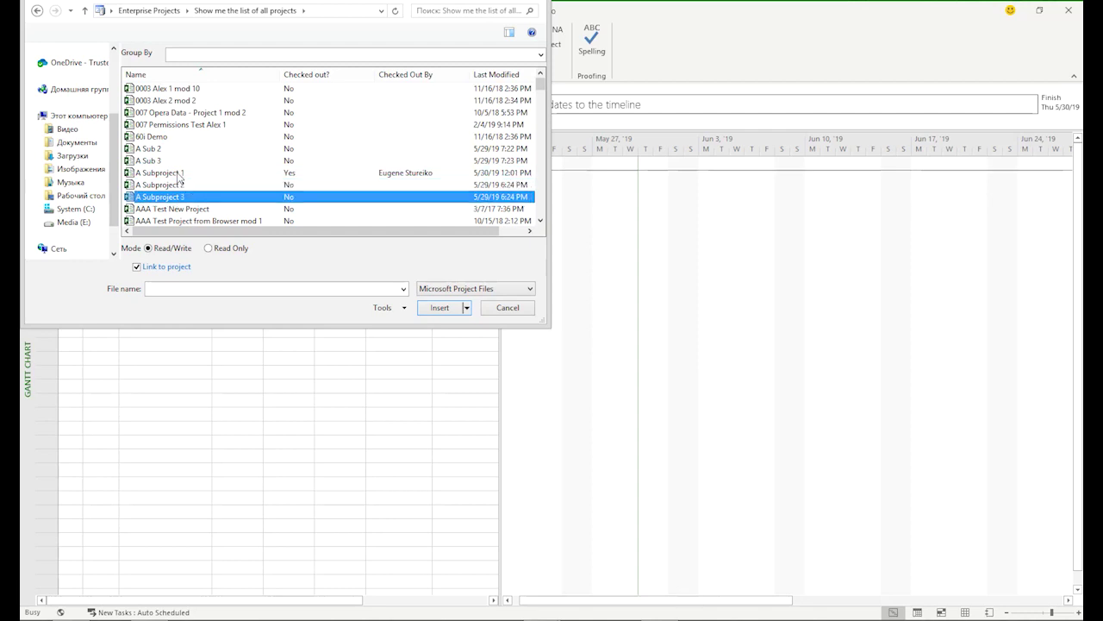
pyautogui.click(180, 176)
pyautogui.click(440, 307)
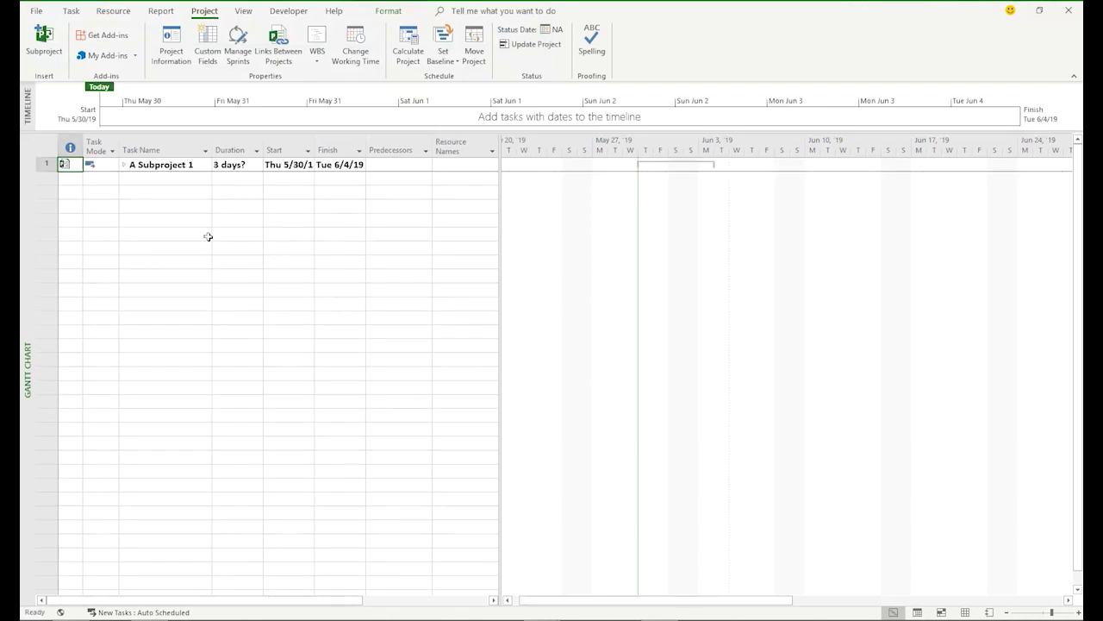
# Step: Insert A Subproject 2 from the enterprise project list as a linked subproject in the second row
pyautogui.click(146, 178)
pyautogui.click(36, 35)
pyautogui.click(184, 66)
pyautogui.doubleClick(184, 67)
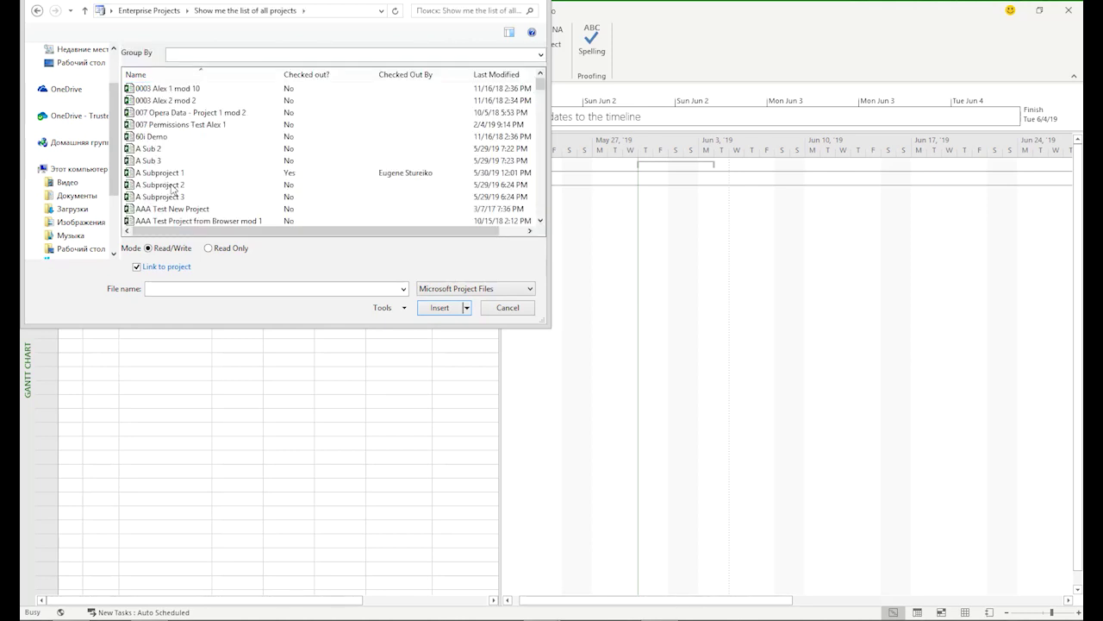
pyautogui.doubleClick(171, 185)
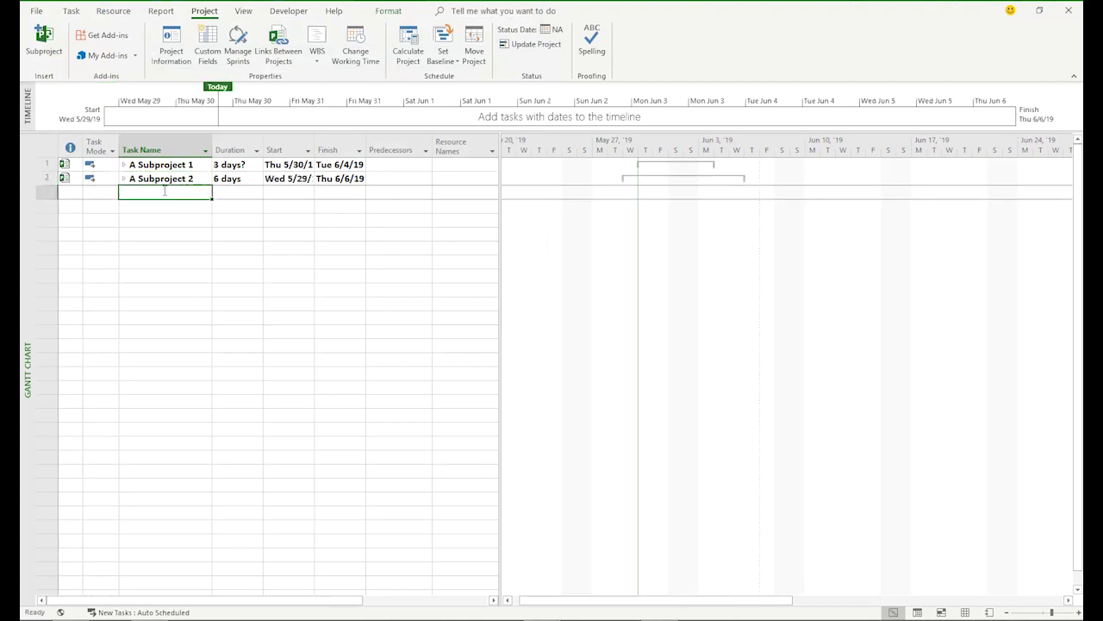
# Step: Insert A Subproject 3 from the enterprise project list as a linked subproject in the third row
pyautogui.click(36, 11)
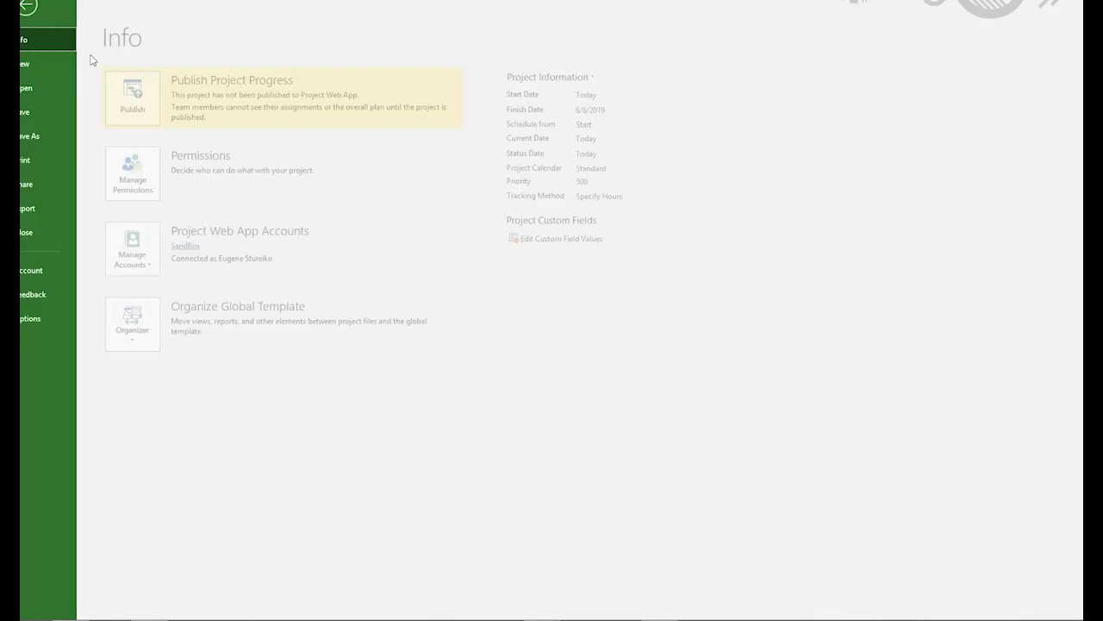
pyautogui.click(47, 7)
pyautogui.click(42, 45)
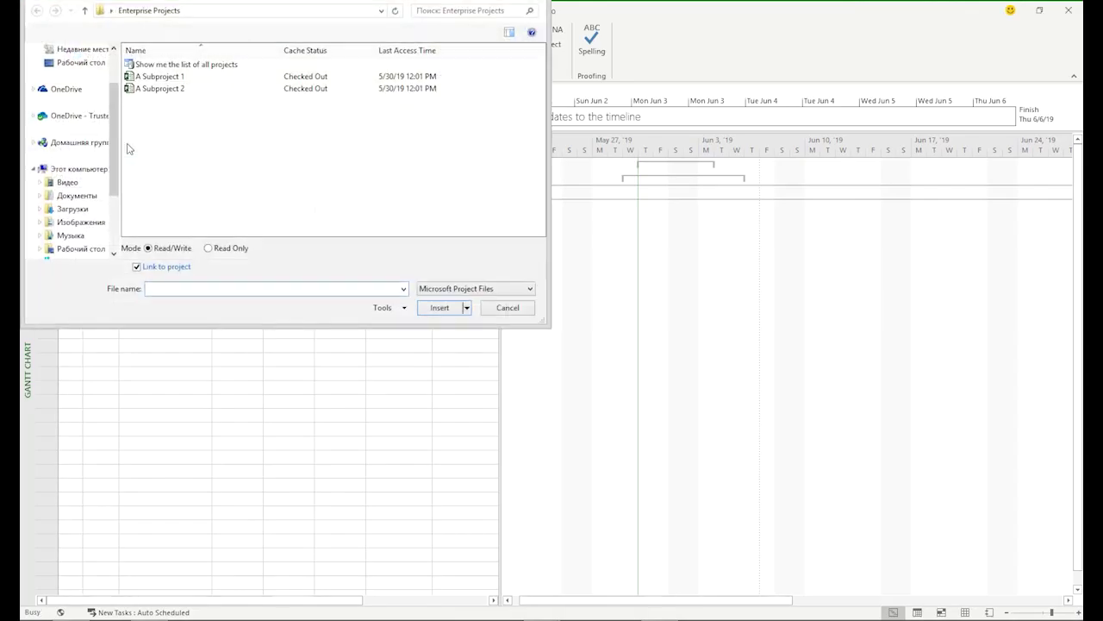
pyautogui.doubleClick(169, 64)
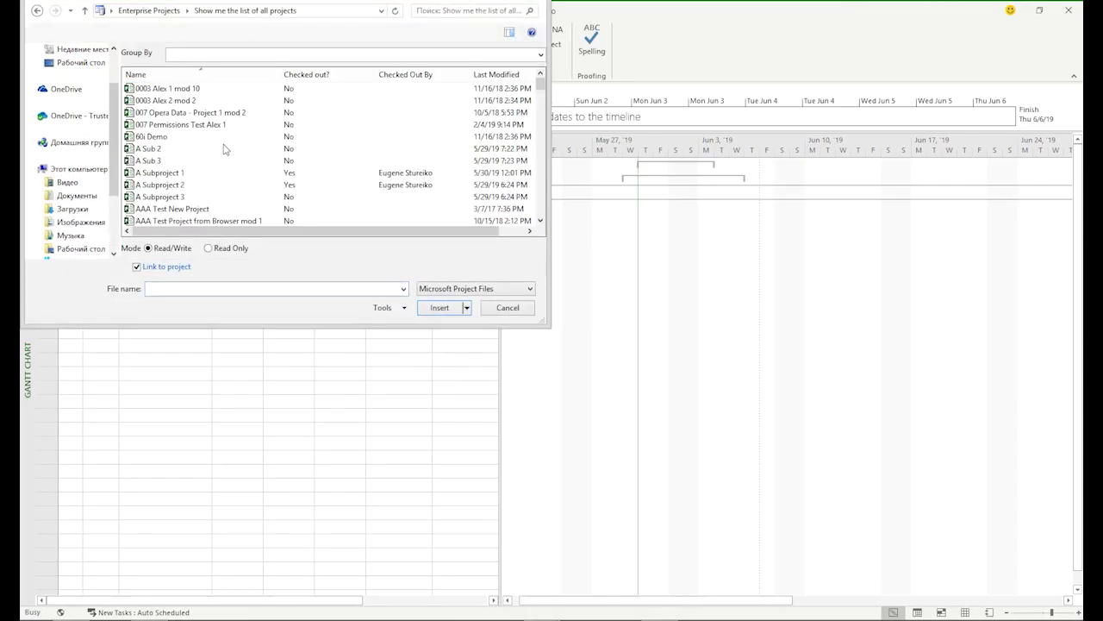
pyautogui.click(179, 197)
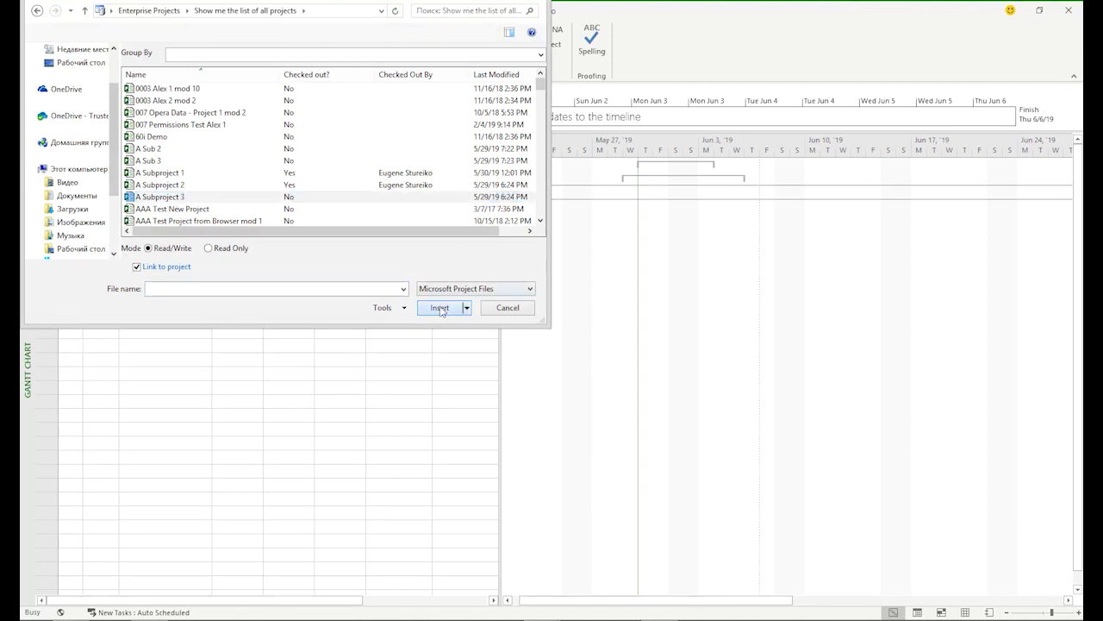
pyautogui.click(439, 308)
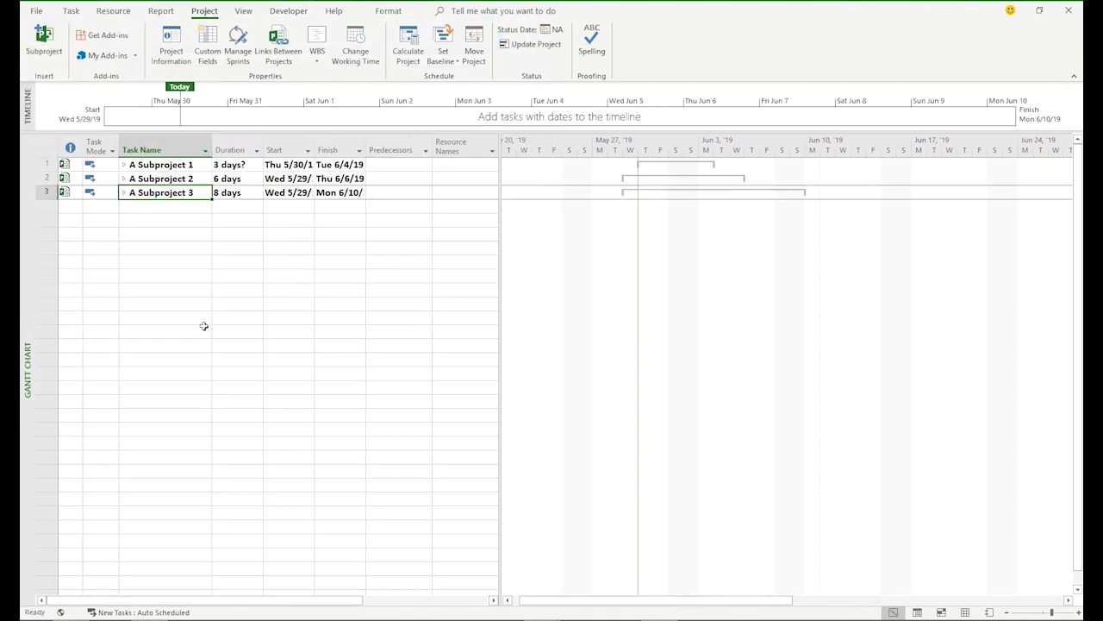
# Step: Expand A Subproject 1, A Subproject 2 and A Subproject 3 in the master project to show their tasks
pyautogui.click(220, 269)
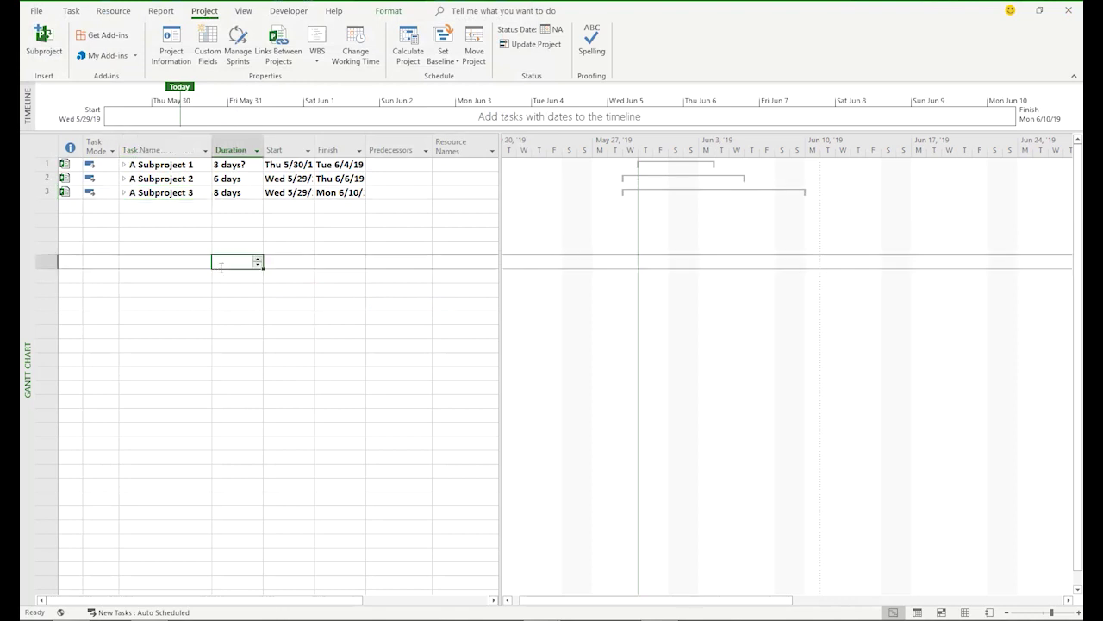
pyautogui.click(124, 165)
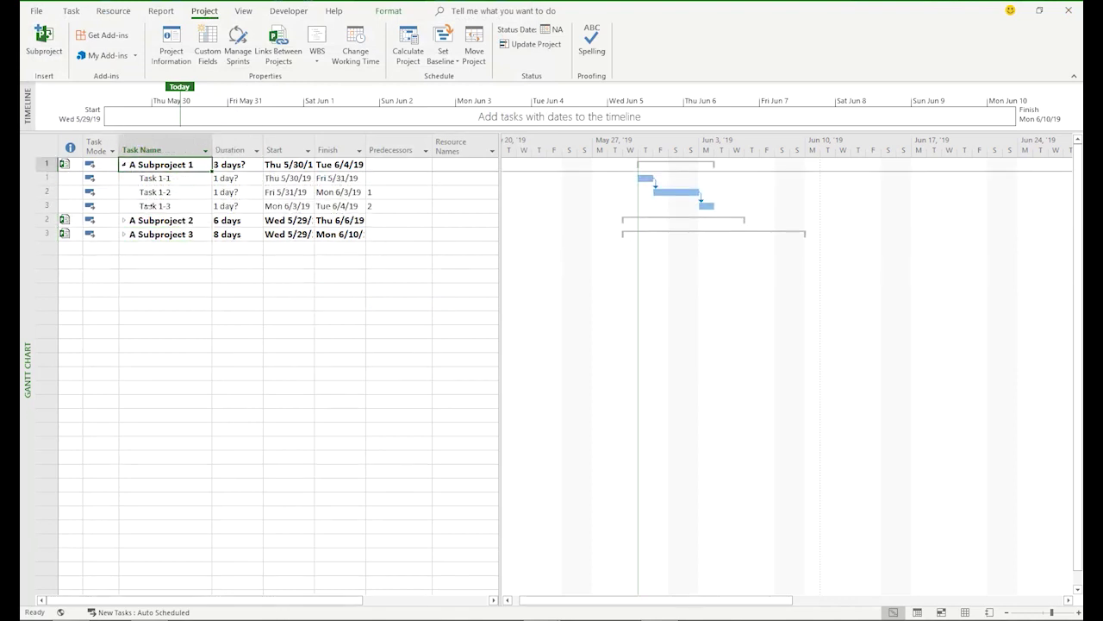
pyautogui.click(125, 221)
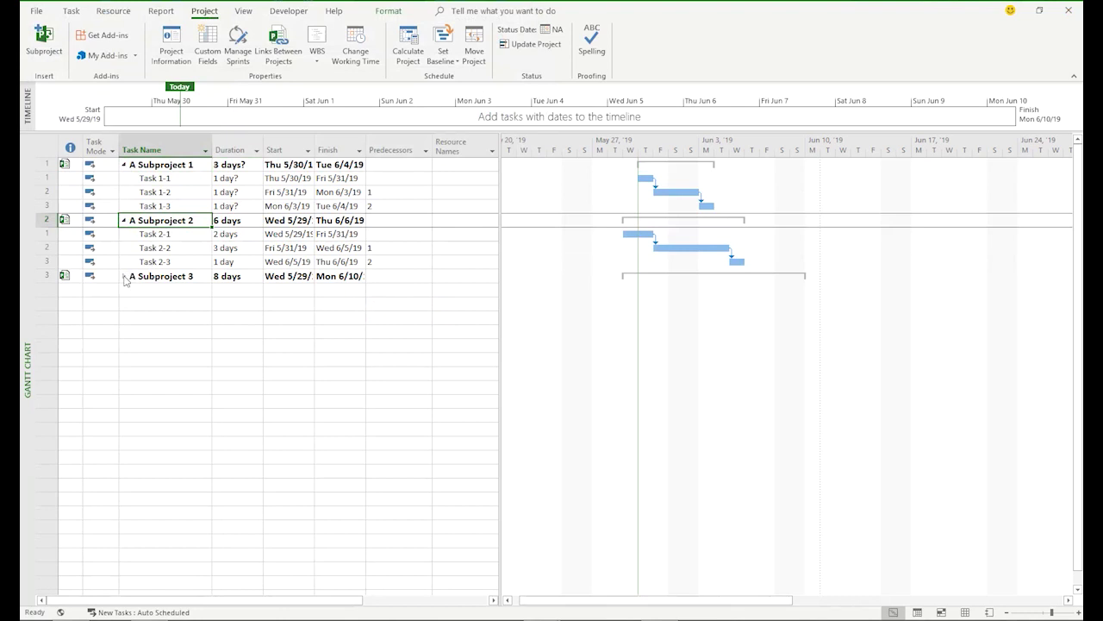
pyautogui.click(124, 276)
pyautogui.click(223, 349)
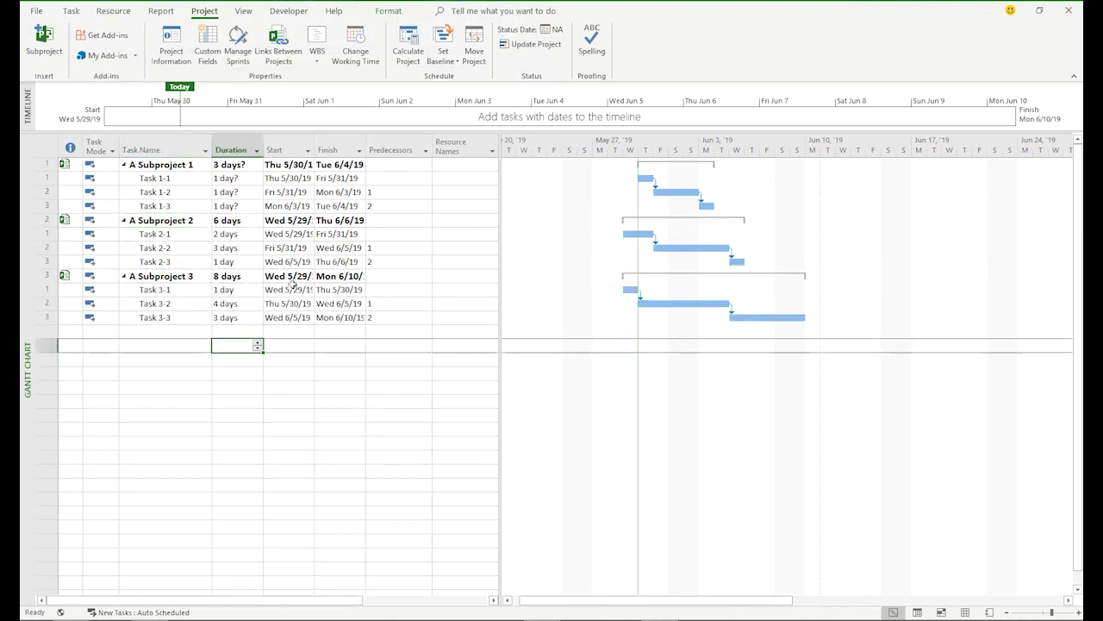
# Step: Save the master project to Project Web App as A Master Project, saving the changes to all its subprojects as well
pyautogui.click(38, 12)
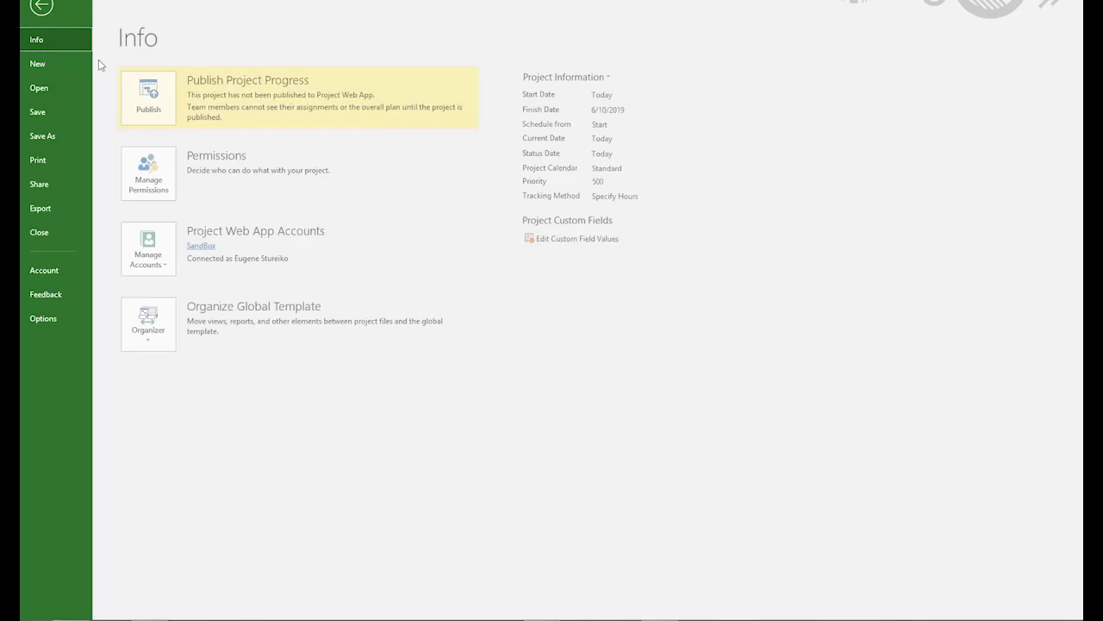
pyautogui.click(56, 136)
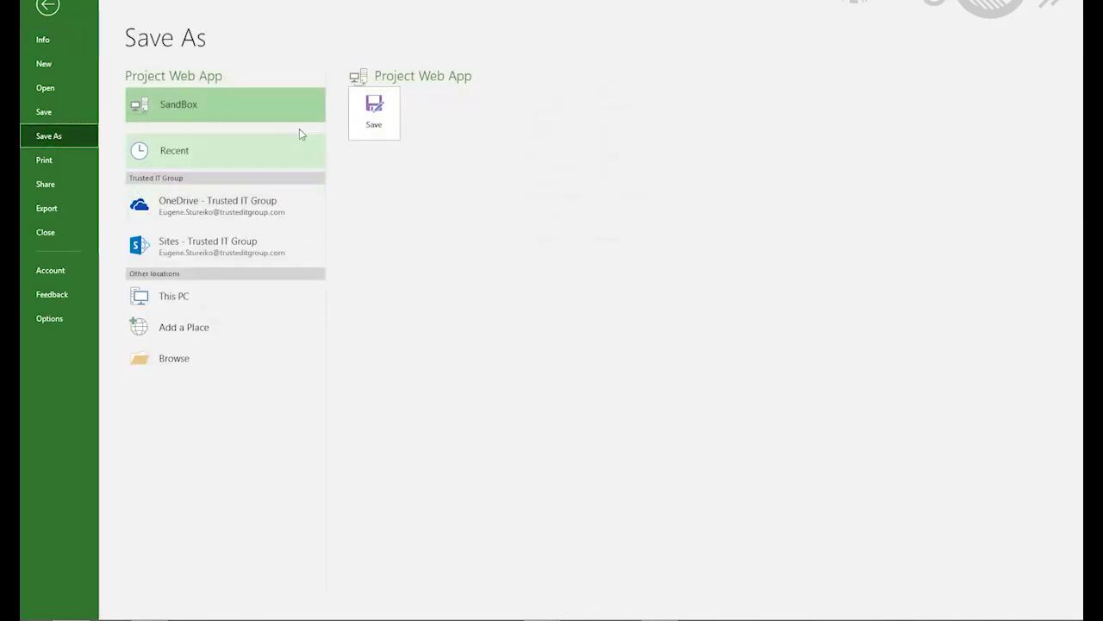
pyautogui.click(372, 120)
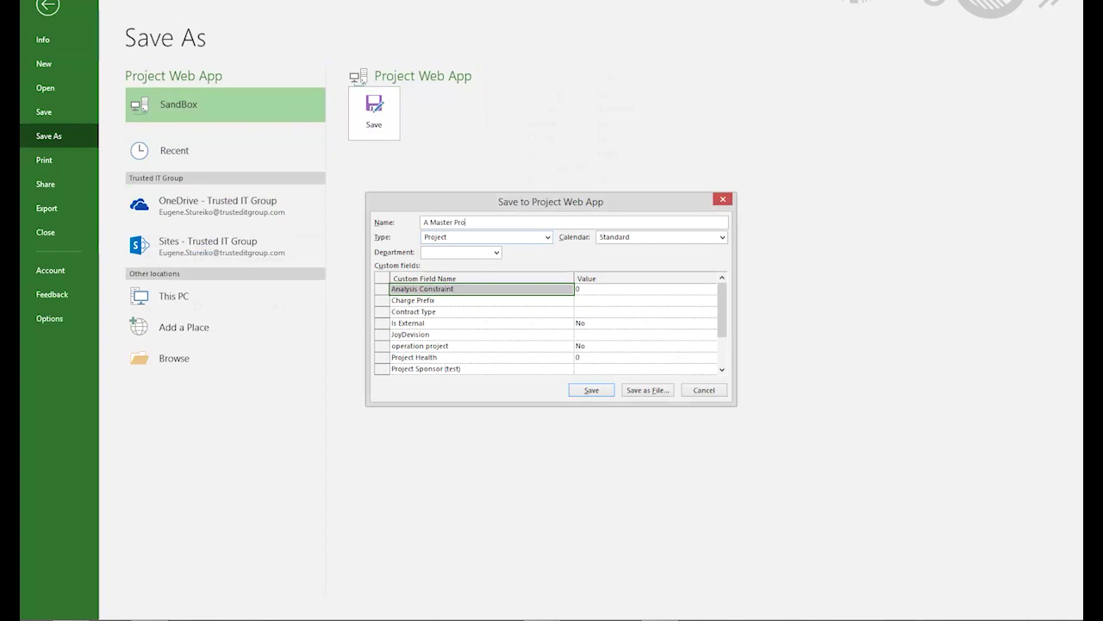
pyautogui.click(592, 390)
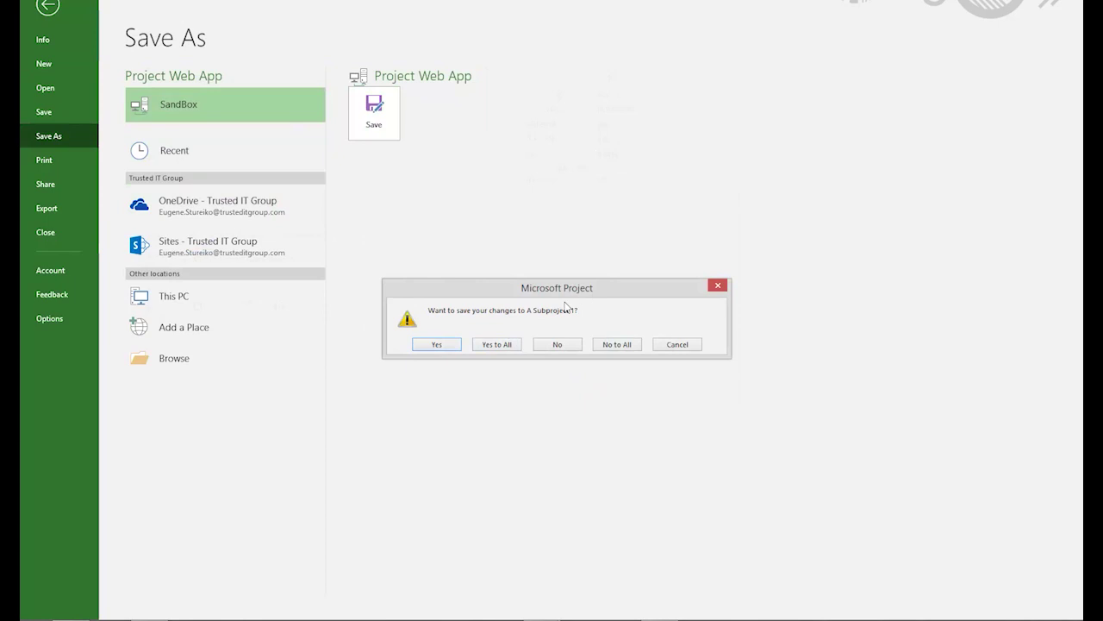
pyautogui.click(508, 344)
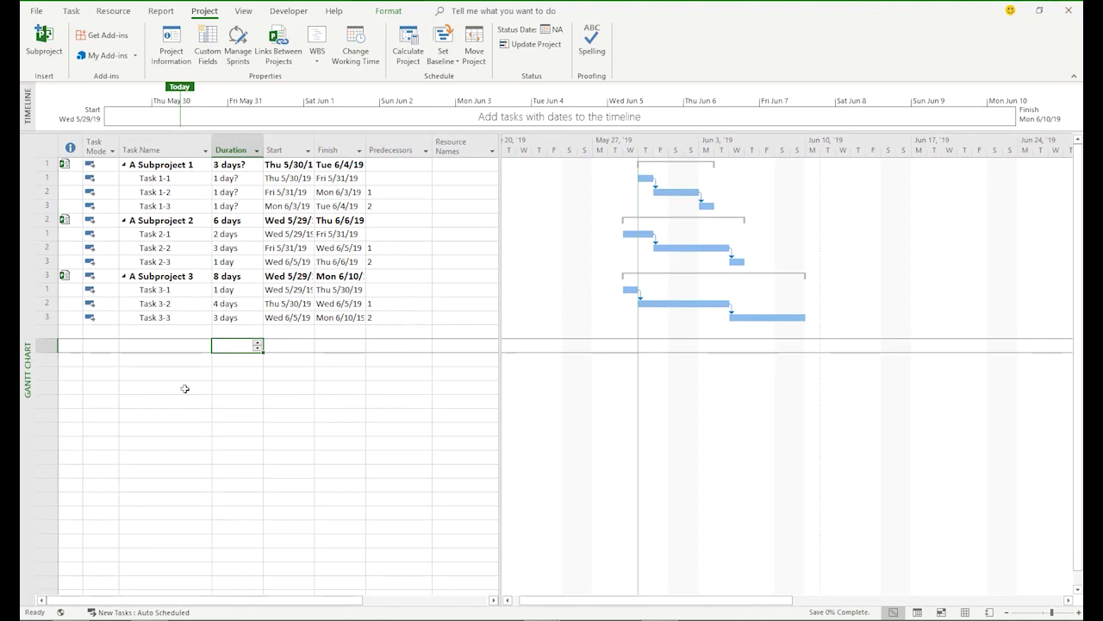
# Step: Publish A Master Project to Project Web App, creating a project site for it
pyautogui.click(36, 11)
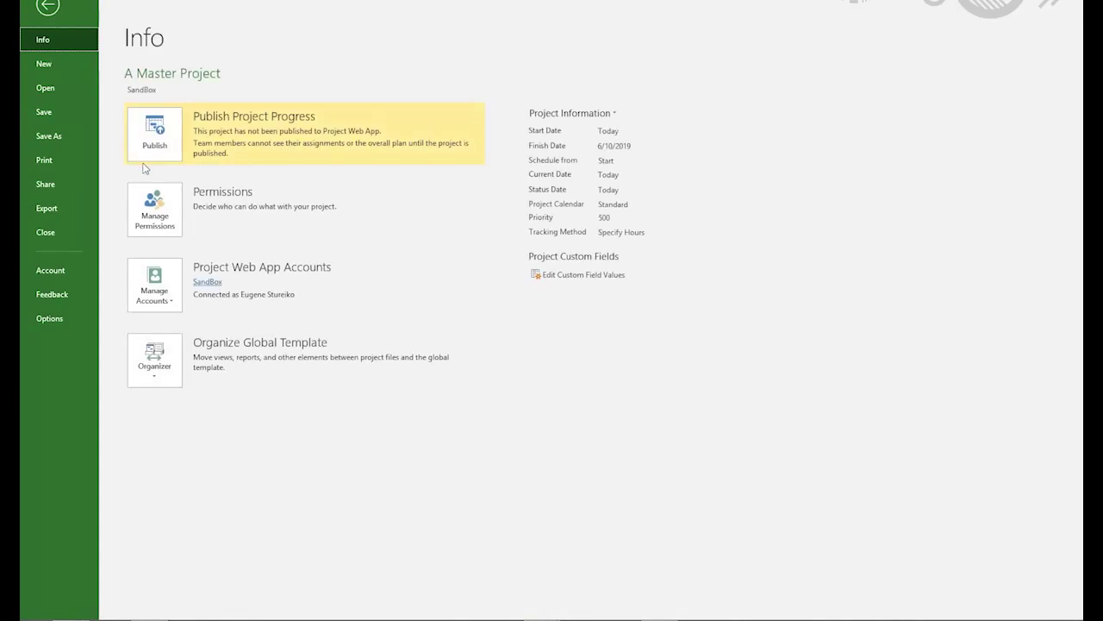
pyautogui.click(173, 148)
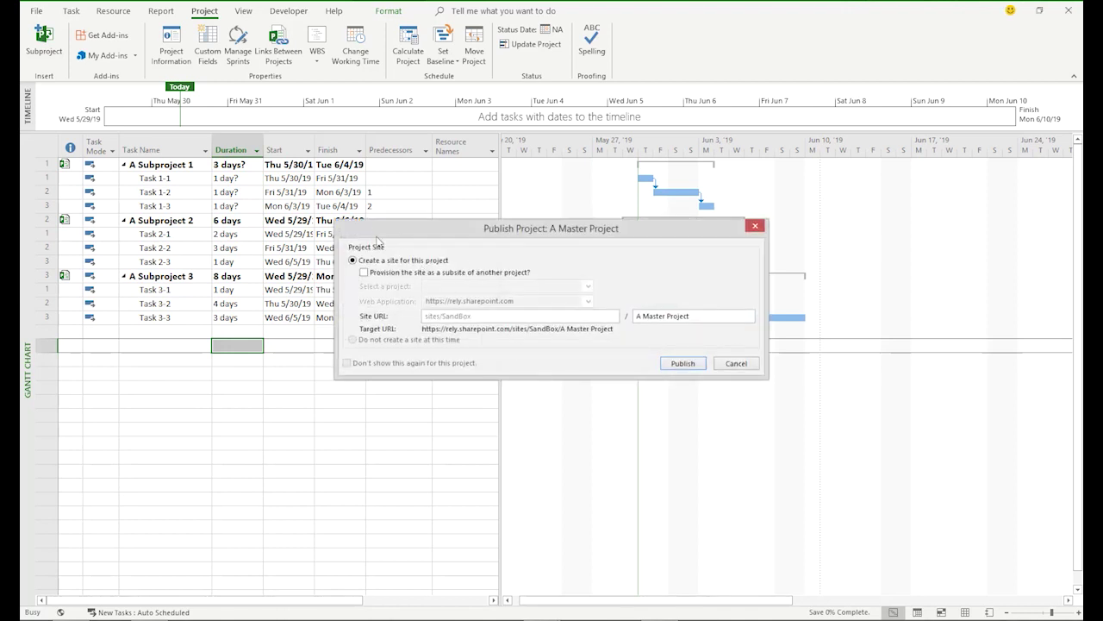
pyautogui.click(683, 363)
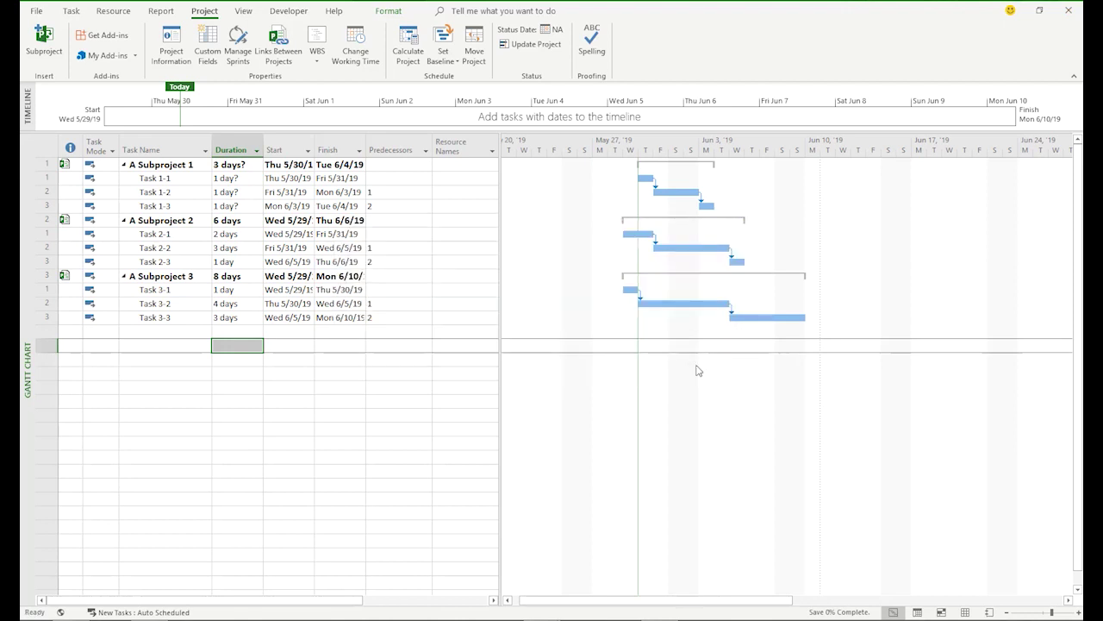
pyautogui.click(248, 428)
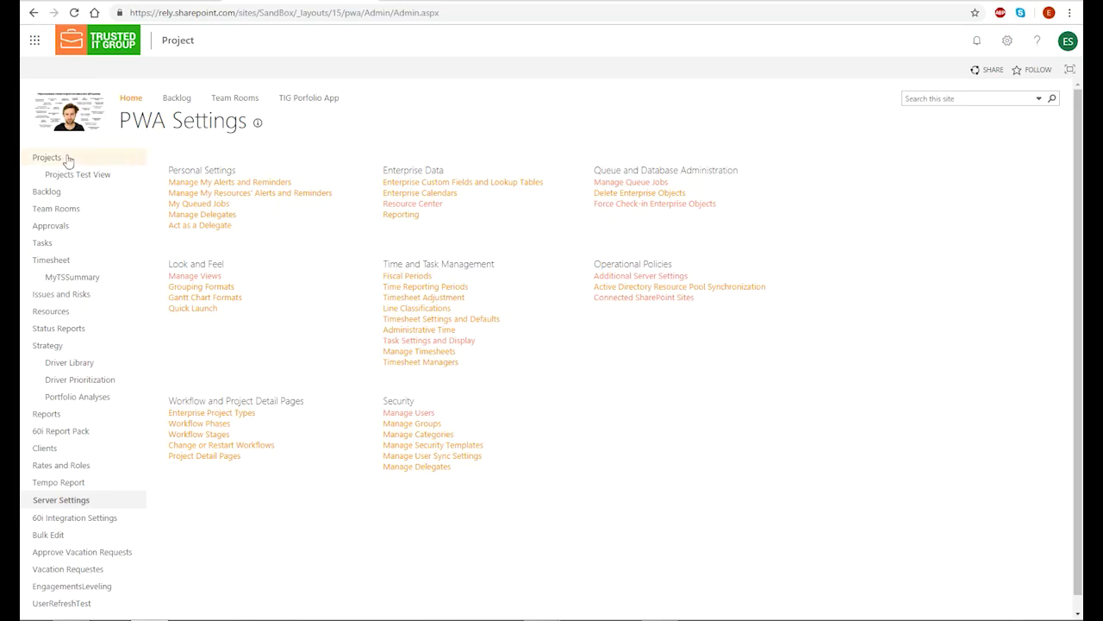
# Step: Switch to Project Web App in the browser, open the Project Center and display subprojects in its project list
pyautogui.click(48, 158)
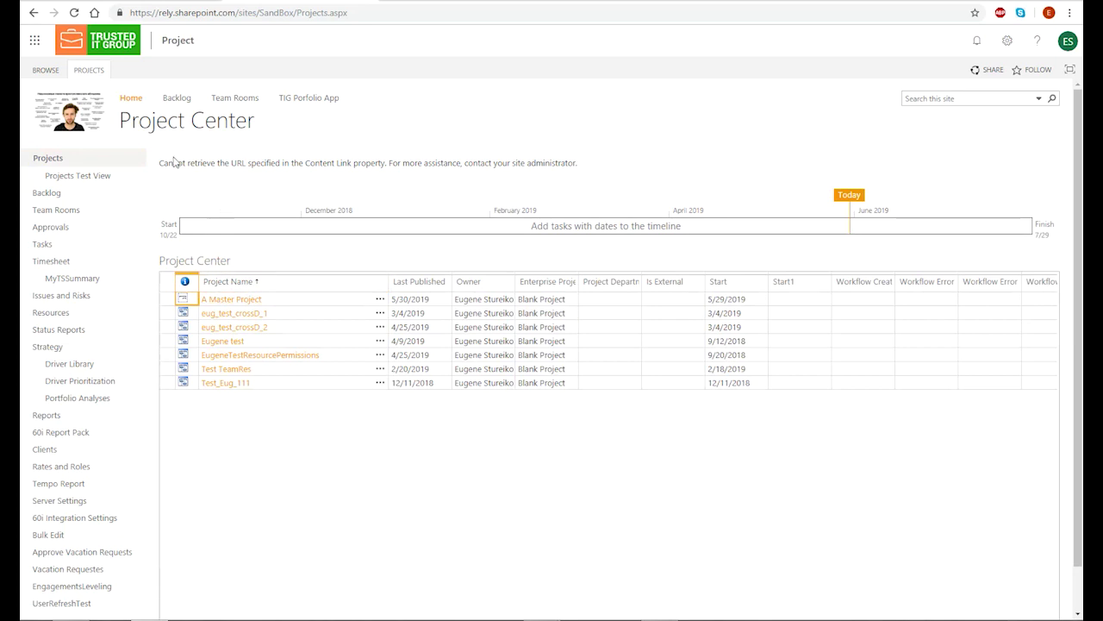
pyautogui.click(94, 73)
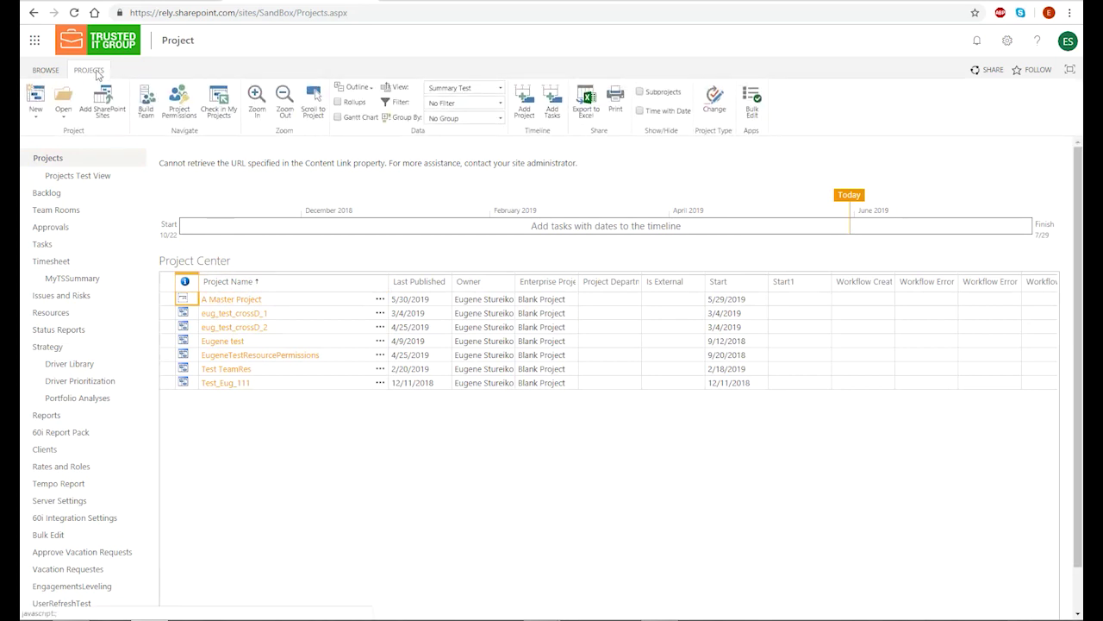
pyautogui.click(641, 92)
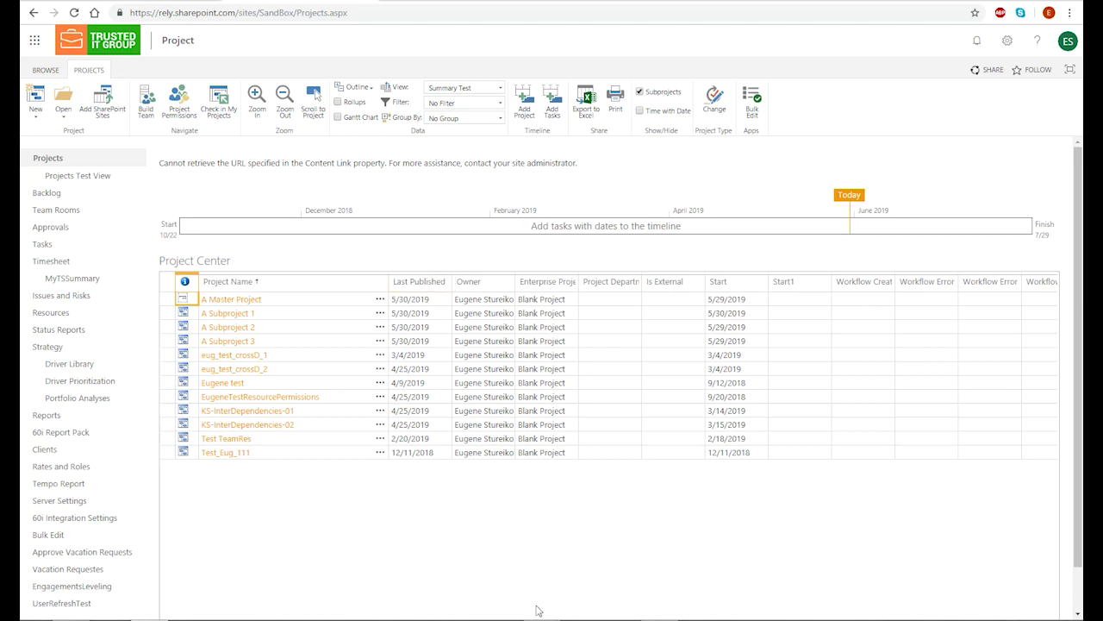
# Step: Switch back to Microsoft Project, close A Subproject 1, and close A Master Project with check-in
pyautogui.moveTo(539, 612)
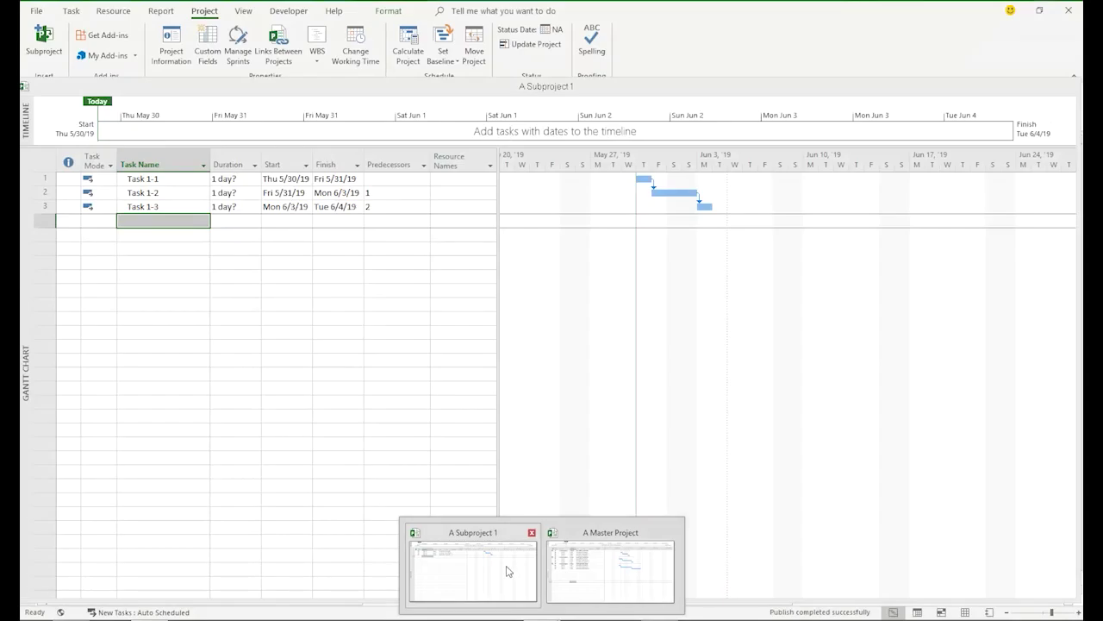
pyautogui.click(495, 572)
pyautogui.click(41, 12)
pyautogui.click(47, 233)
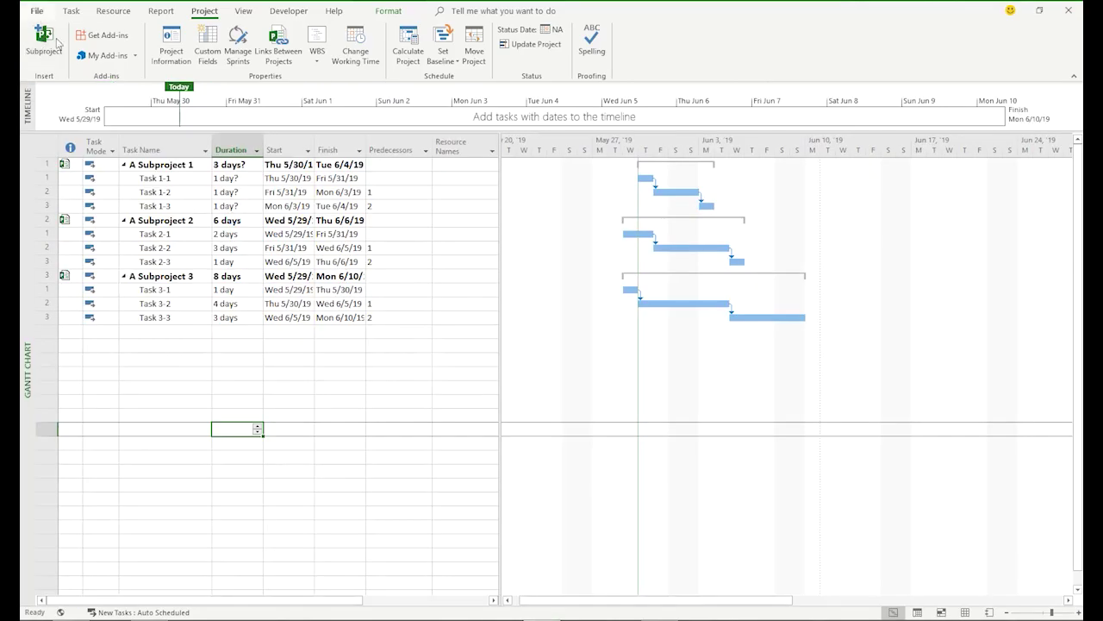
pyautogui.click(36, 11)
pyautogui.click(51, 234)
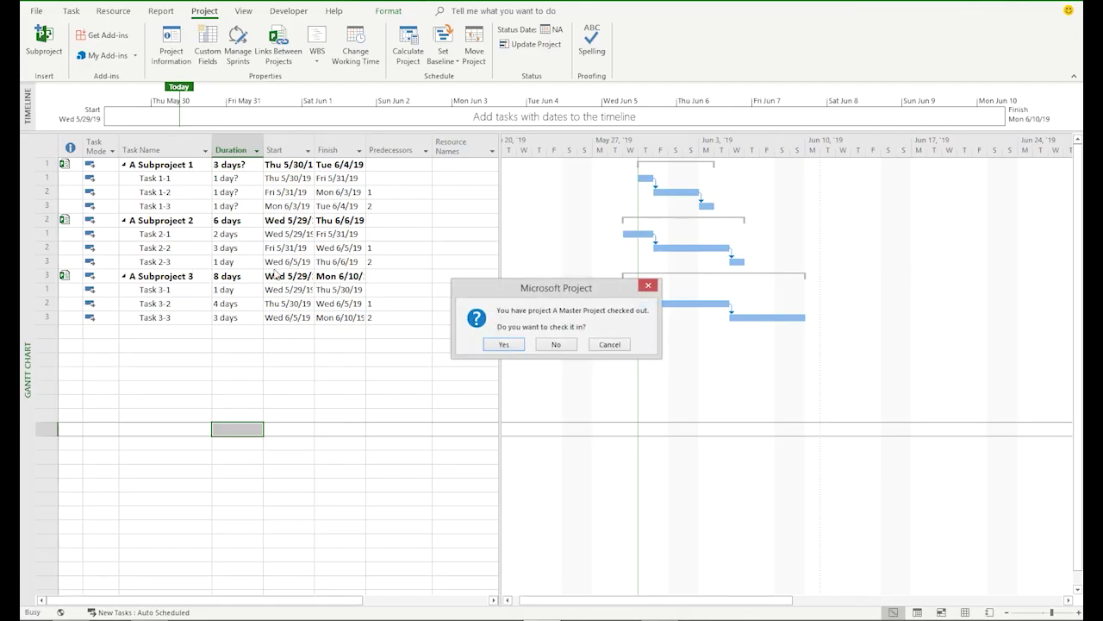
pyautogui.click(514, 348)
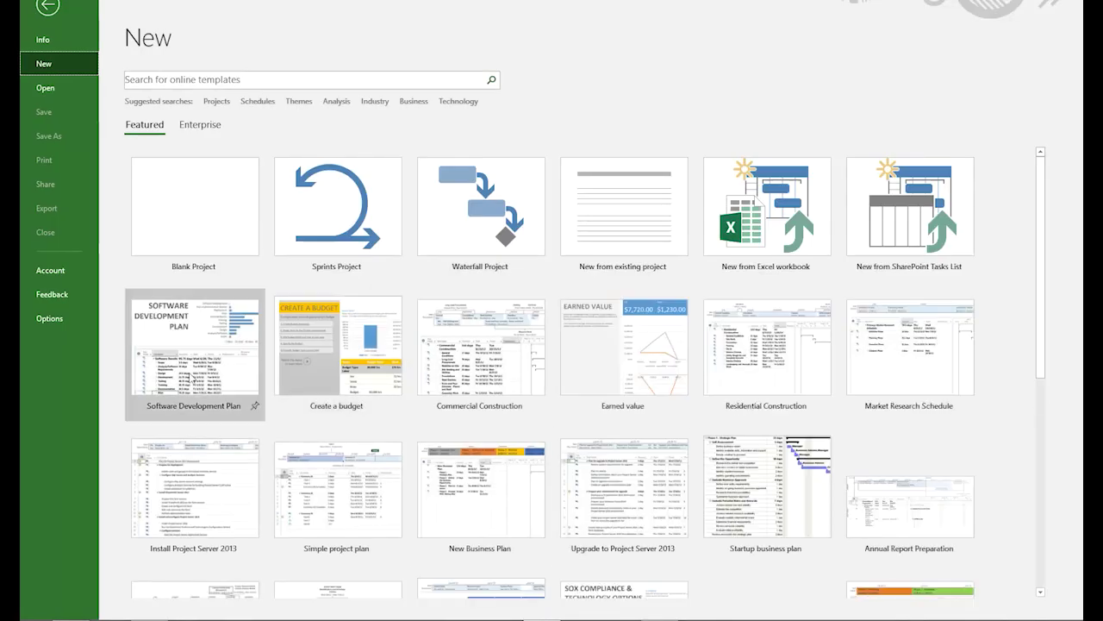
# Step: Create a blank project and enter two tasks named Task 1-11 and Task1-2
pyautogui.click(216, 198)
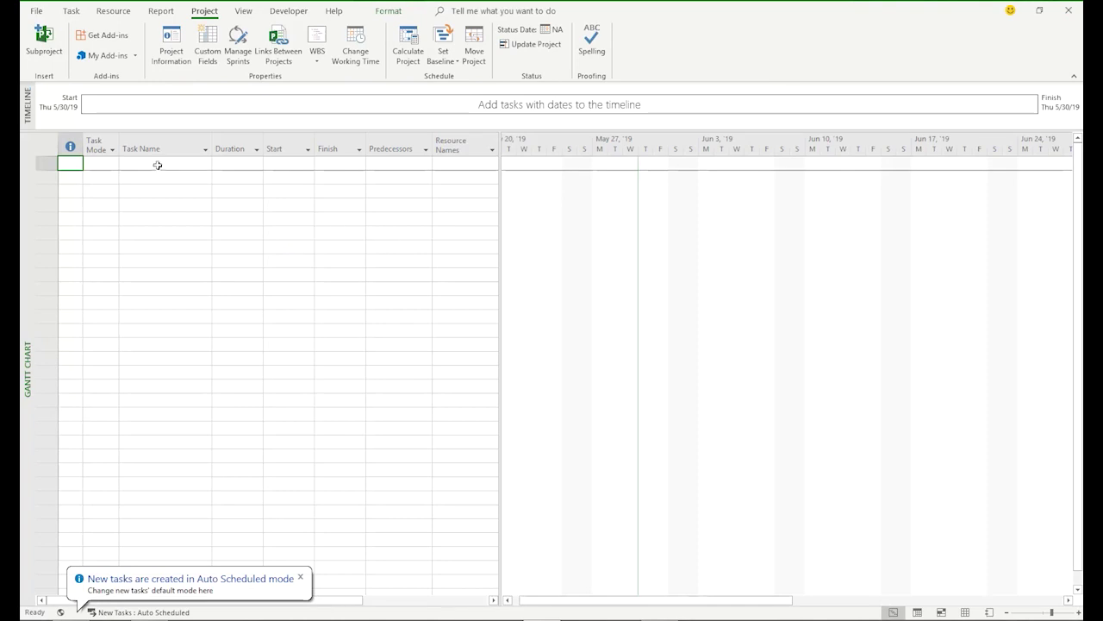
pyautogui.click(158, 165)
pyautogui.write('Cannot retriev')
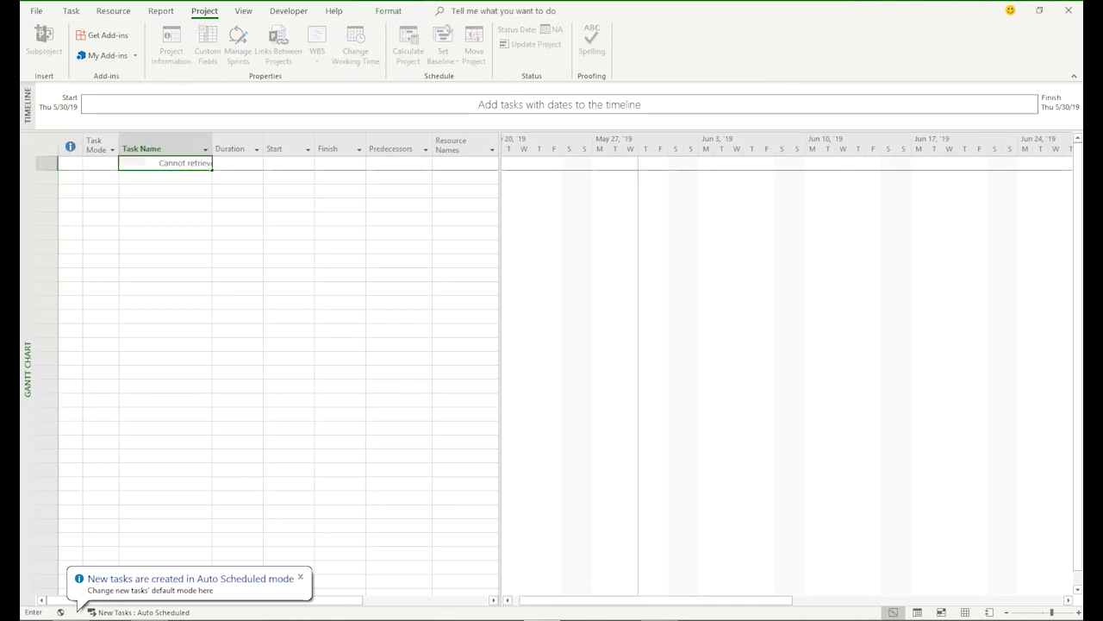
pyautogui.press('Return')
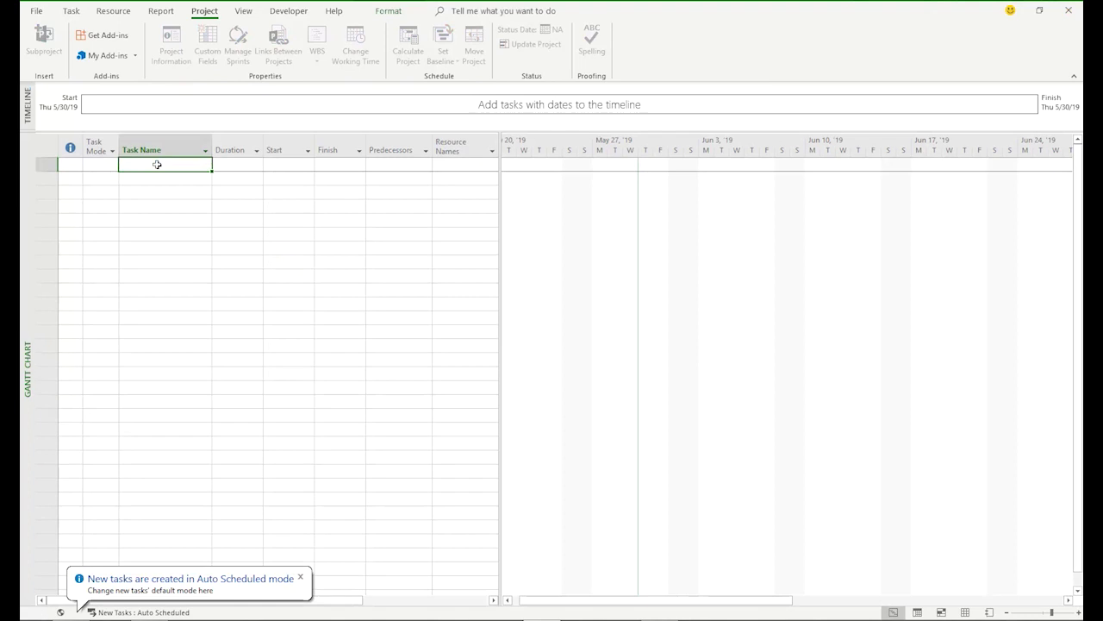
pyautogui.press('F2')
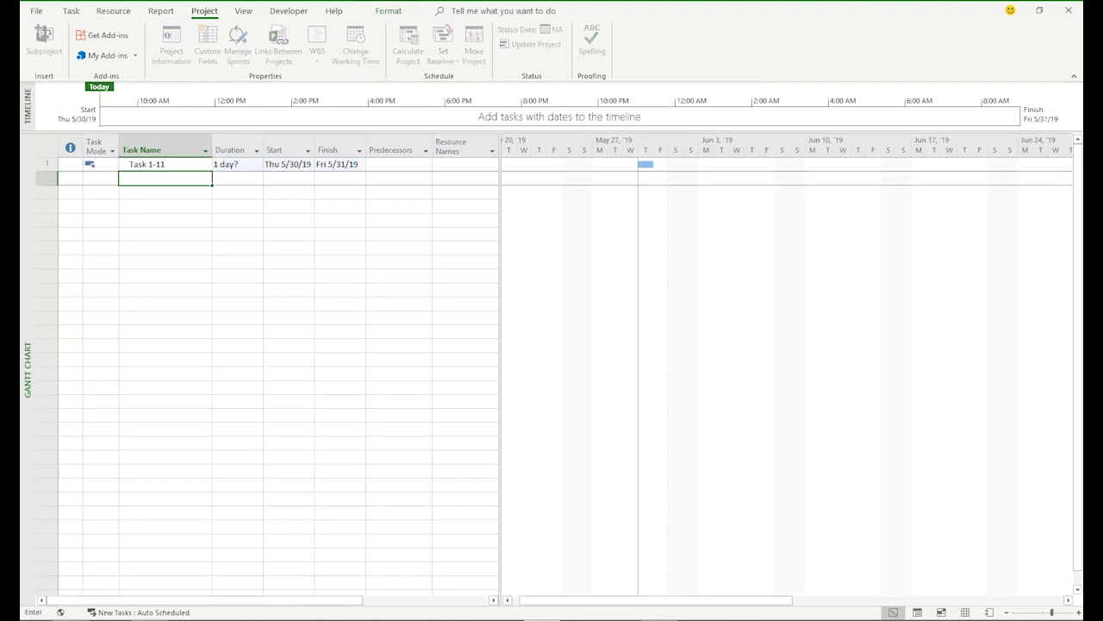
pyautogui.write('Task1-2')
pyautogui.press('Return')
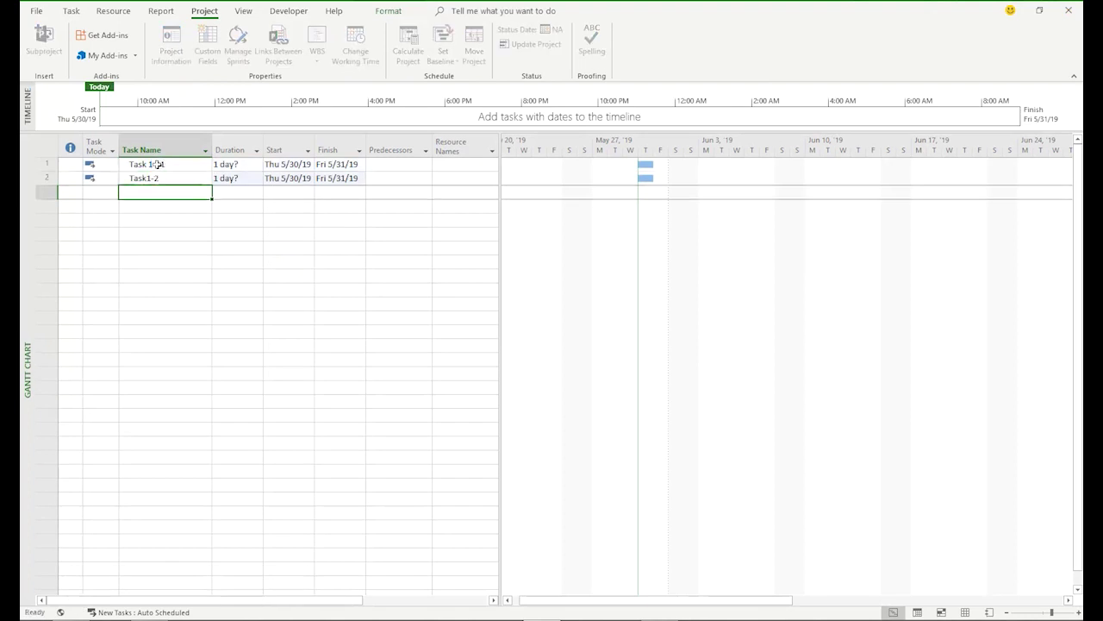
# Step: Link Task 1-11 and Task1-2 so that the second task follows the first
pyautogui.press('Up')
pyautogui.moveTo(174, 177); pyautogui.dragTo(172, 164)
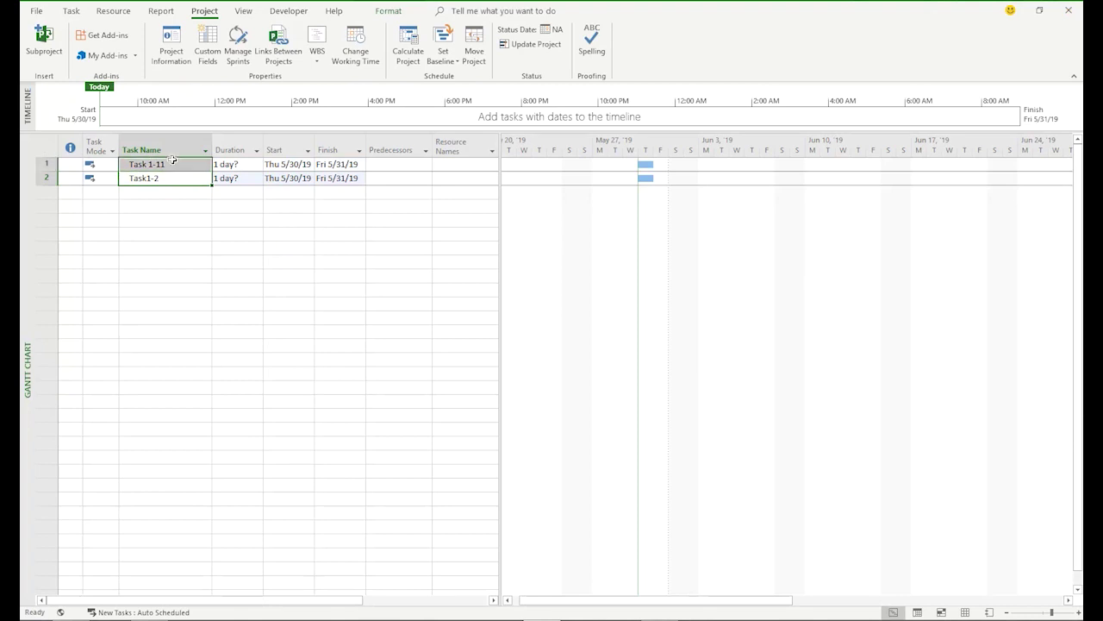
pyautogui.click(71, 10)
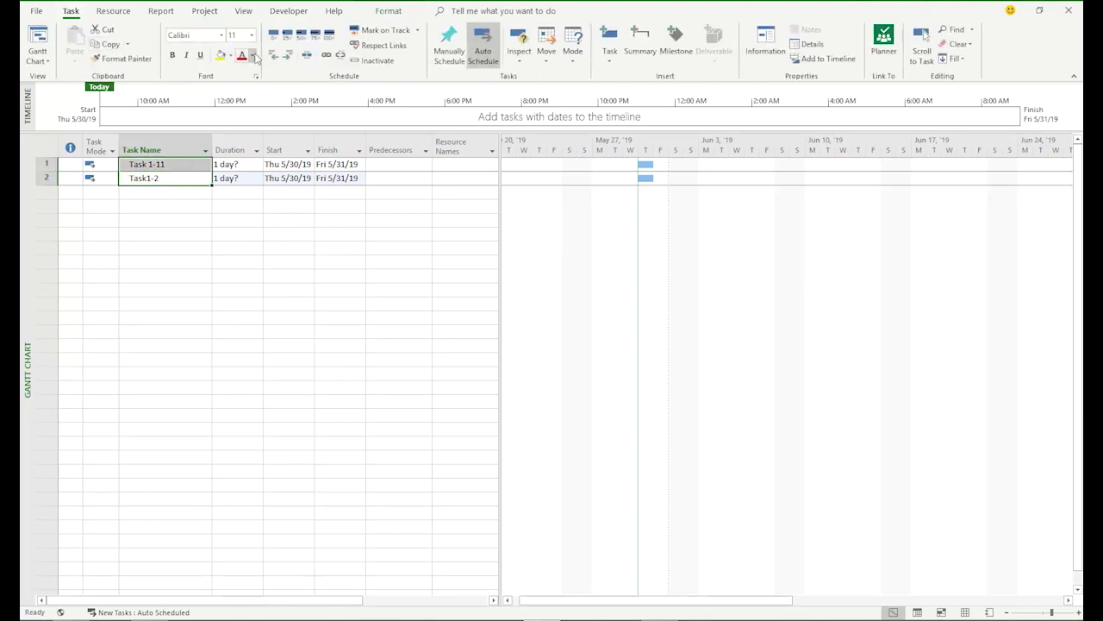
pyautogui.click(325, 54)
pyautogui.click(165, 193)
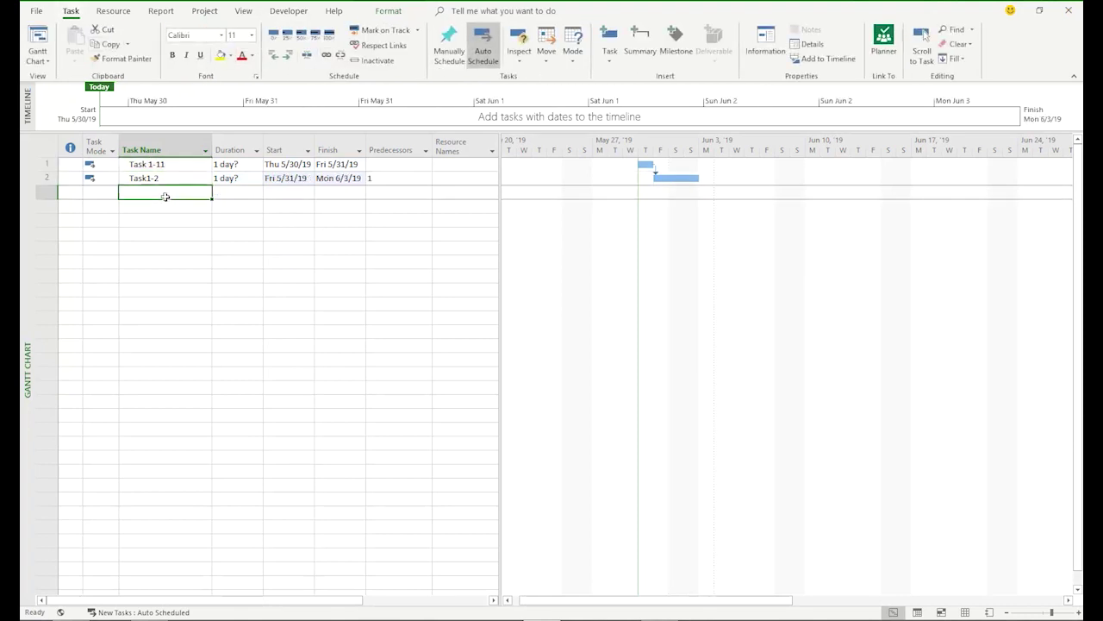
# Step: Save the new project to Project Web App under the name A Sub 1
pyautogui.click(37, 12)
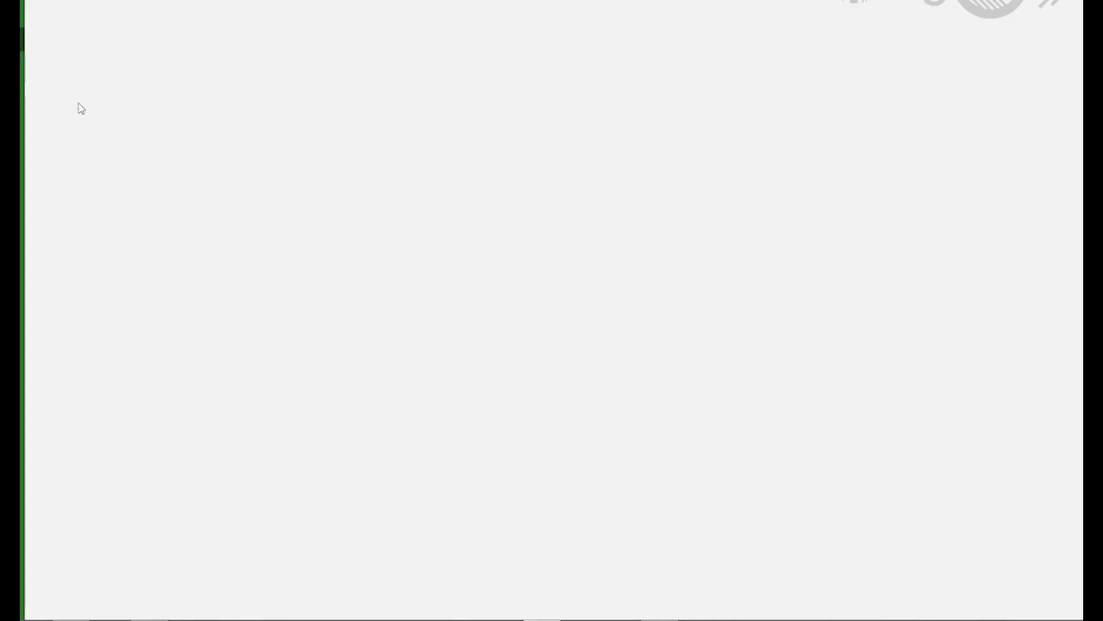
pyautogui.click(70, 136)
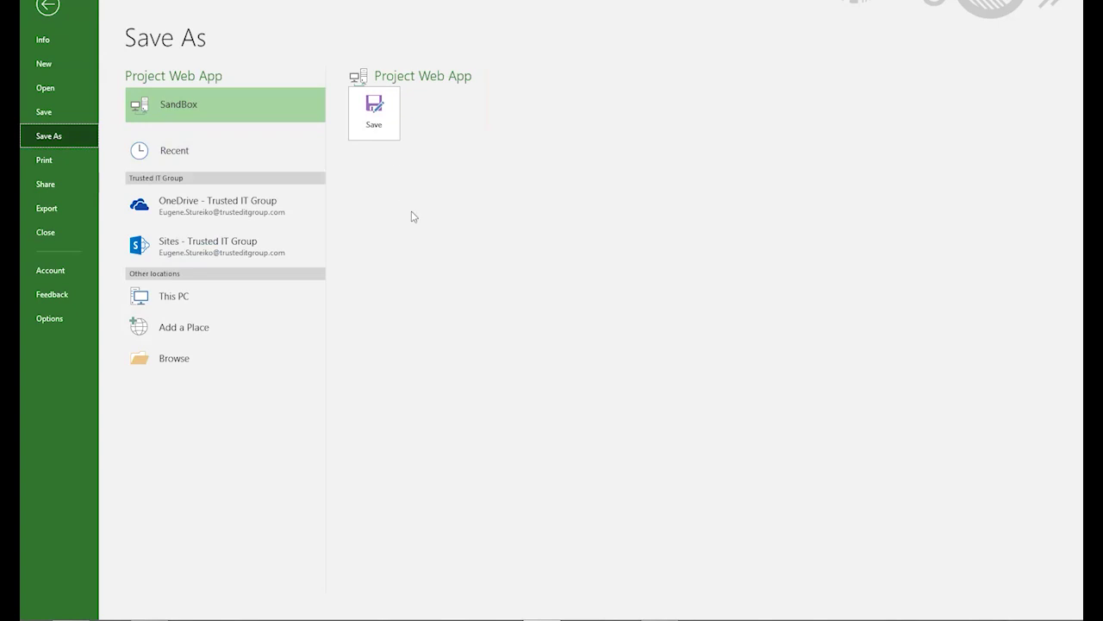
pyautogui.click(398, 138)
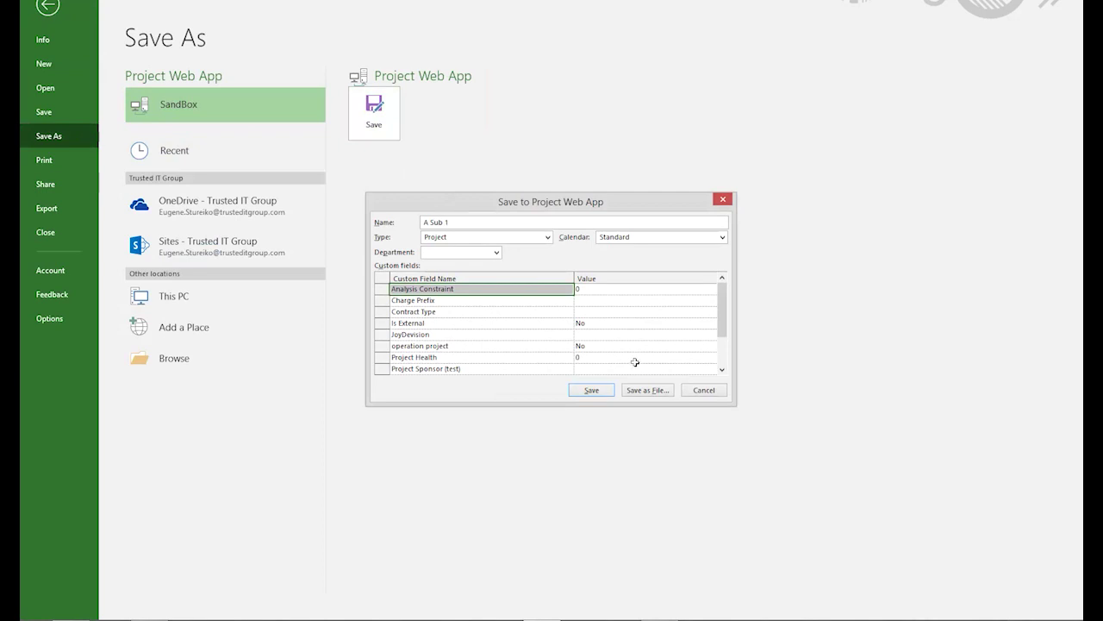
pyautogui.click(599, 391)
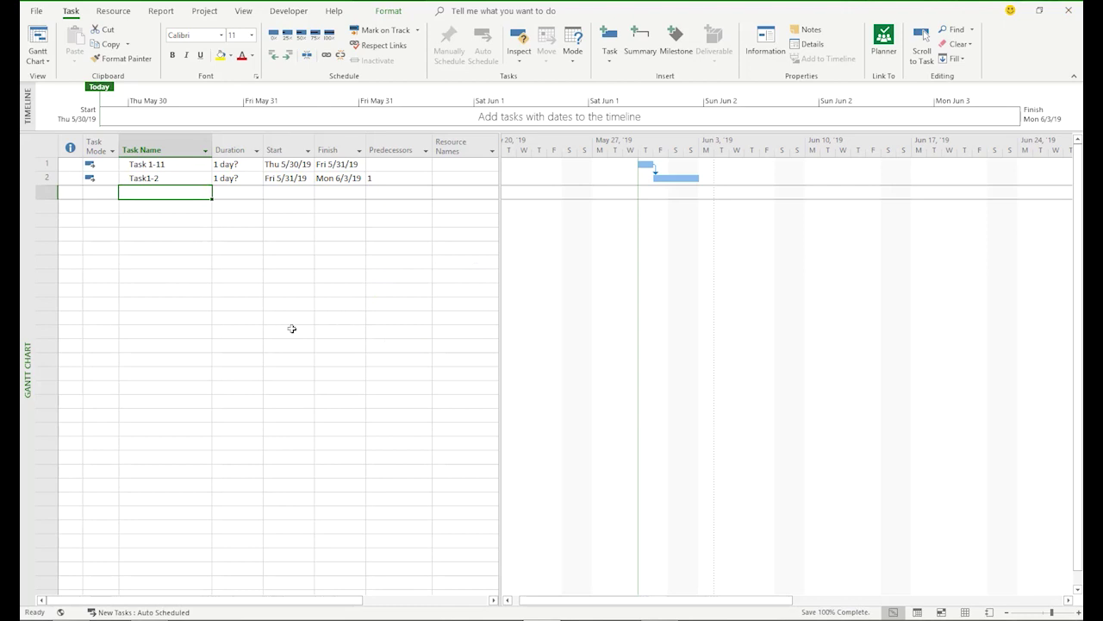
# Step: Open A Sub 2 from the full list of enterprise projects in Project Web App and check it out
pyautogui.click(39, 12)
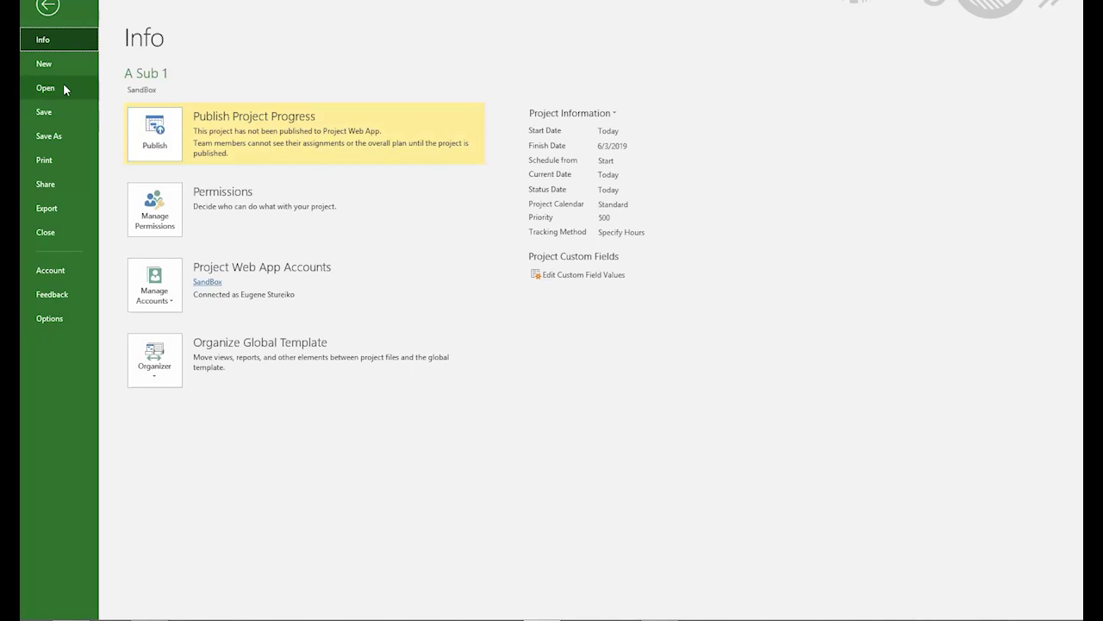
pyautogui.click(64, 88)
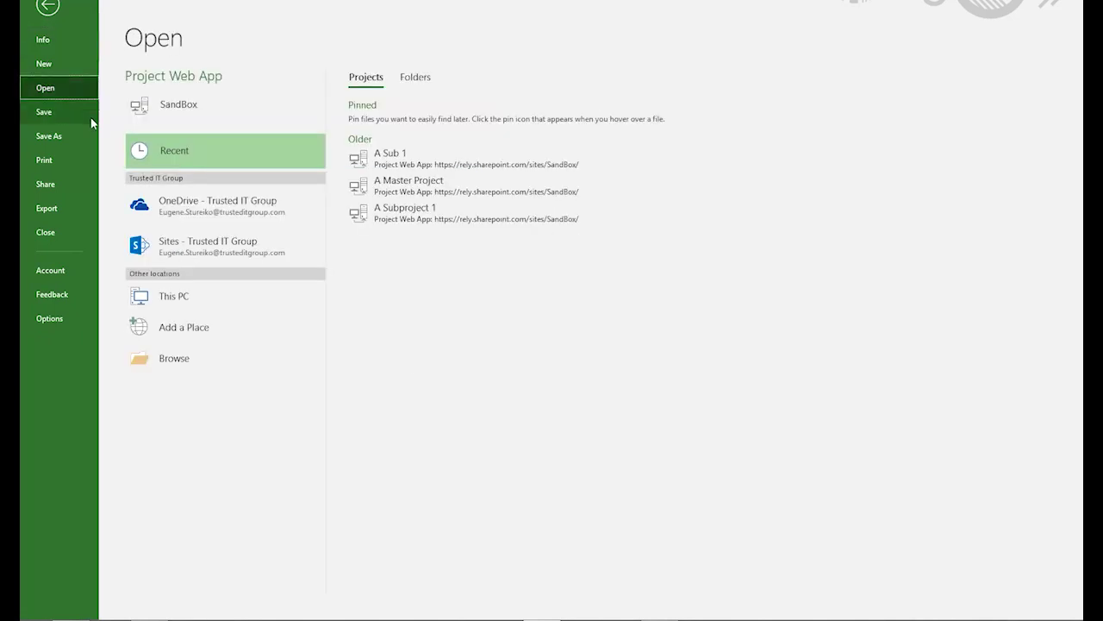
pyautogui.click(187, 116)
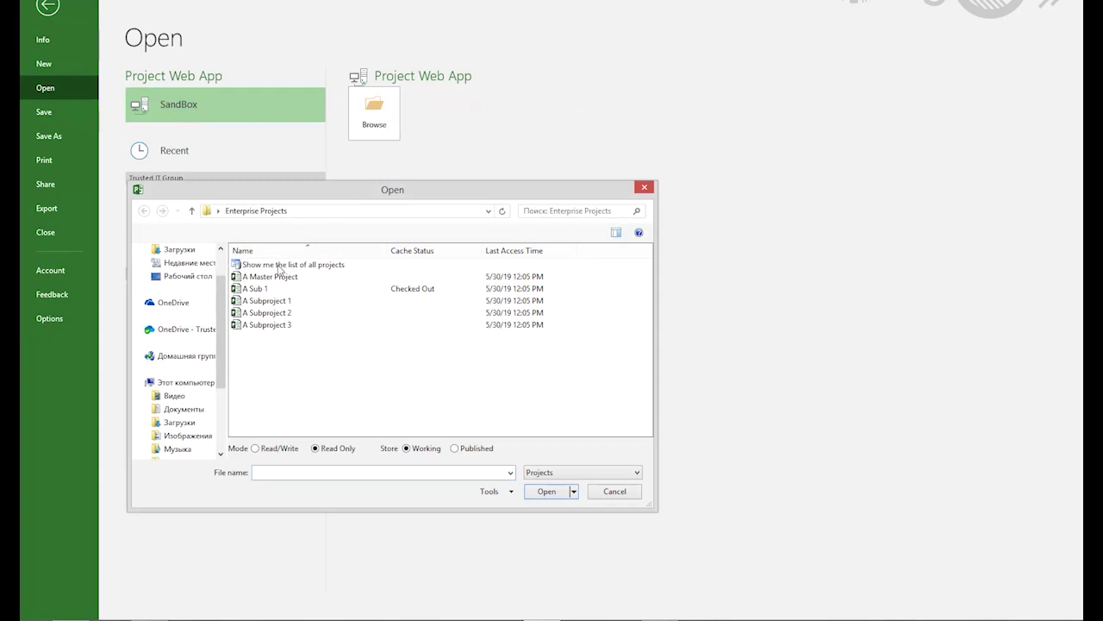
pyautogui.doubleClick(278, 266)
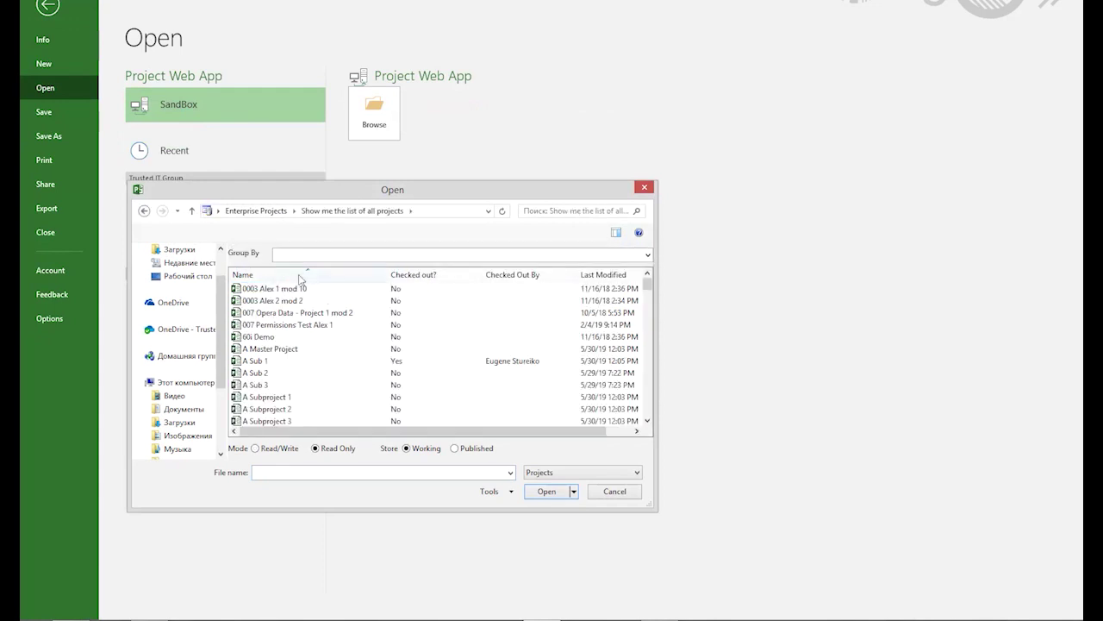
pyautogui.click(265, 374)
pyautogui.click(546, 491)
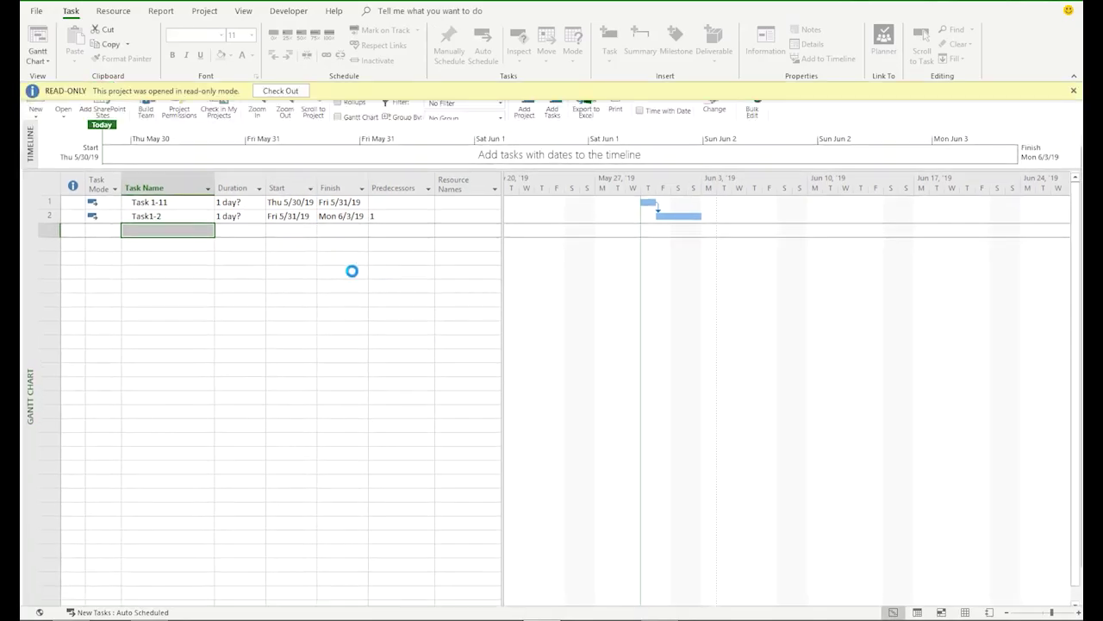
pyautogui.click(281, 91)
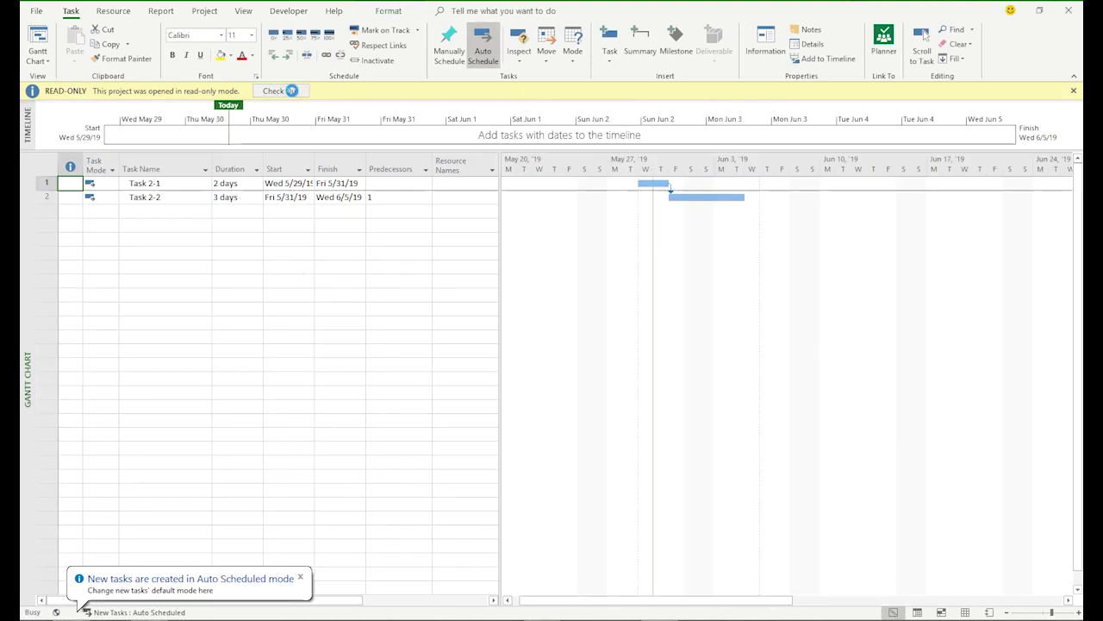
# Step: Open A Sub 3 from the full enterprise project list in read-only mode and check it out for editing
pyautogui.click(43, 12)
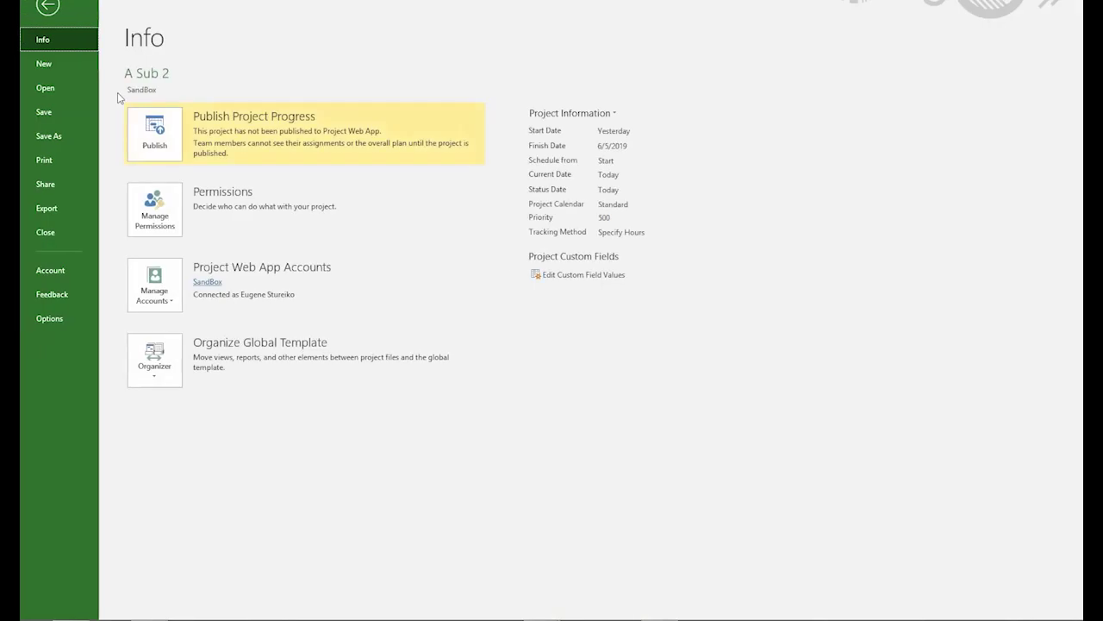
pyautogui.click(56, 87)
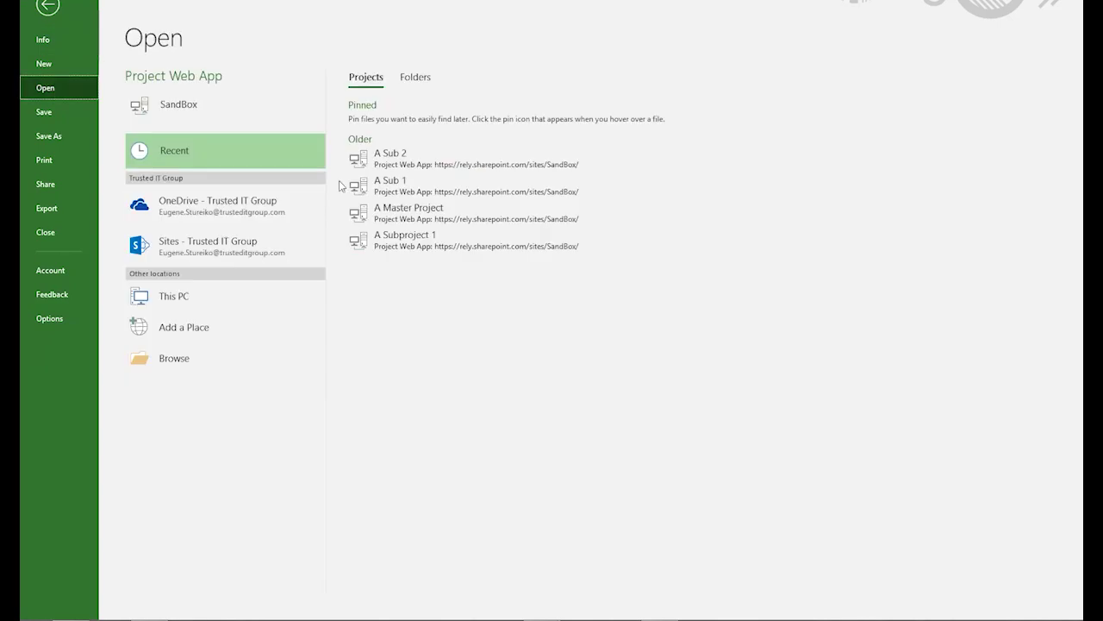
pyautogui.click(186, 116)
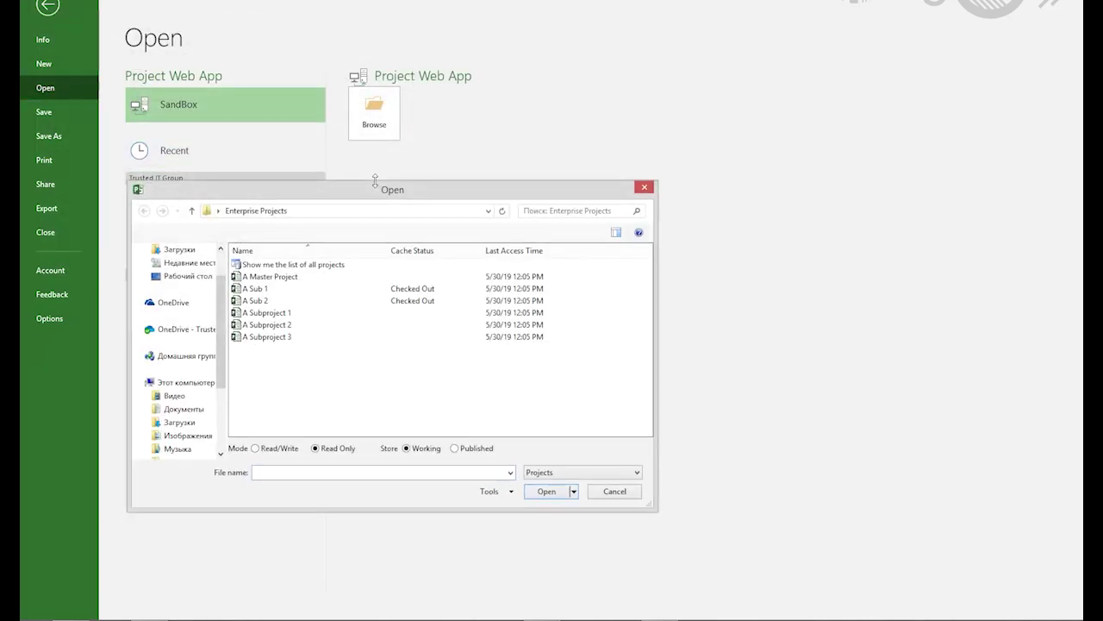
pyautogui.doubleClick(277, 266)
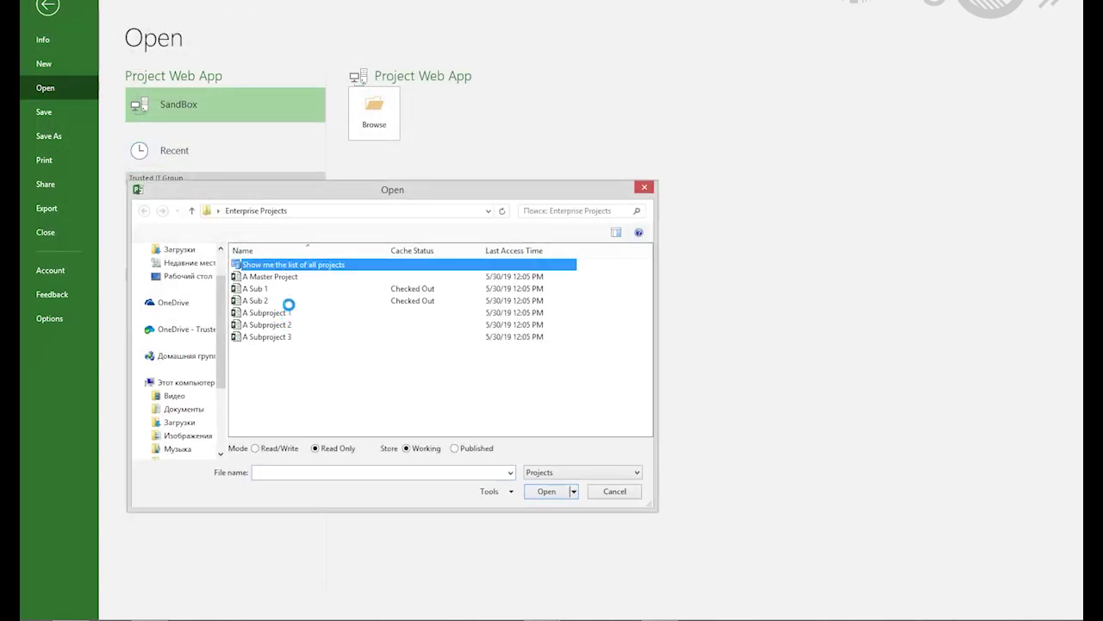
pyautogui.click(255, 384)
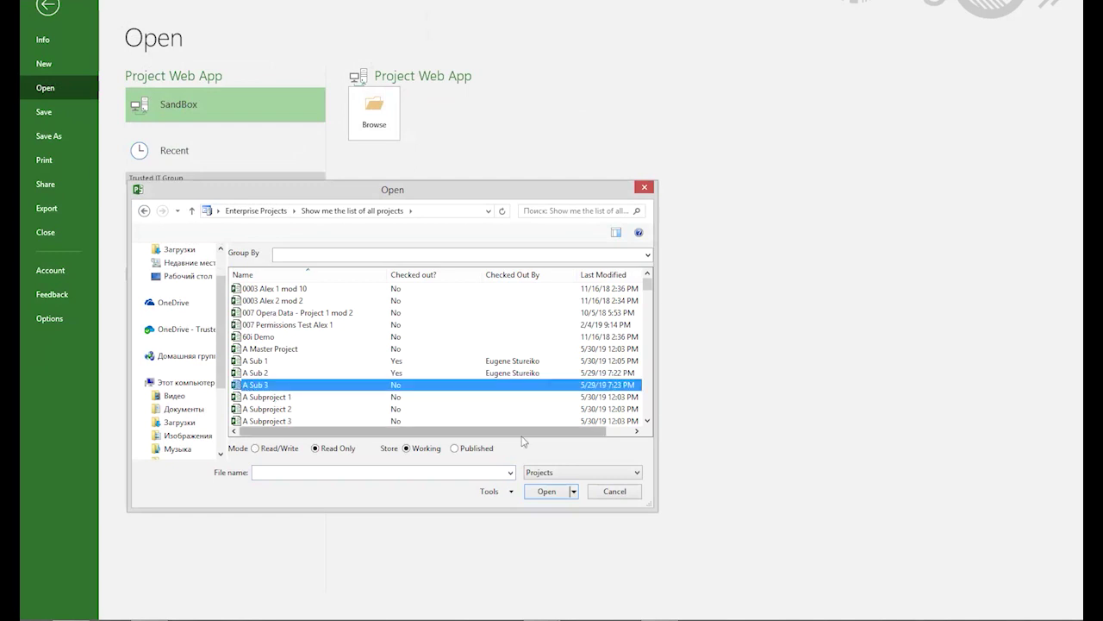
pyautogui.click(315, 448)
pyautogui.click(546, 492)
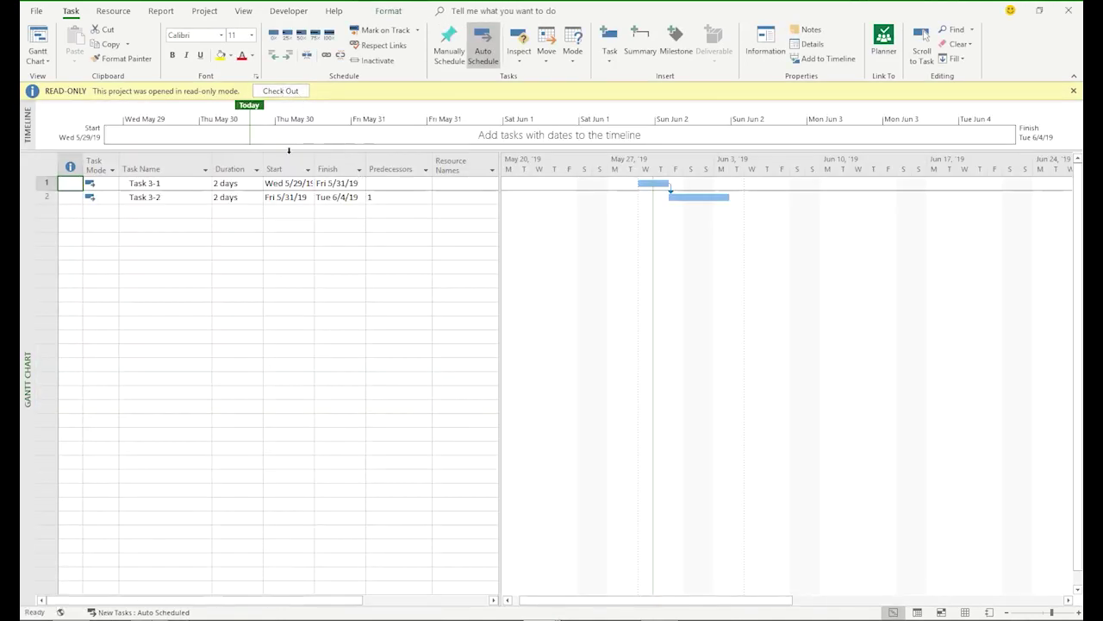
pyautogui.click(294, 91)
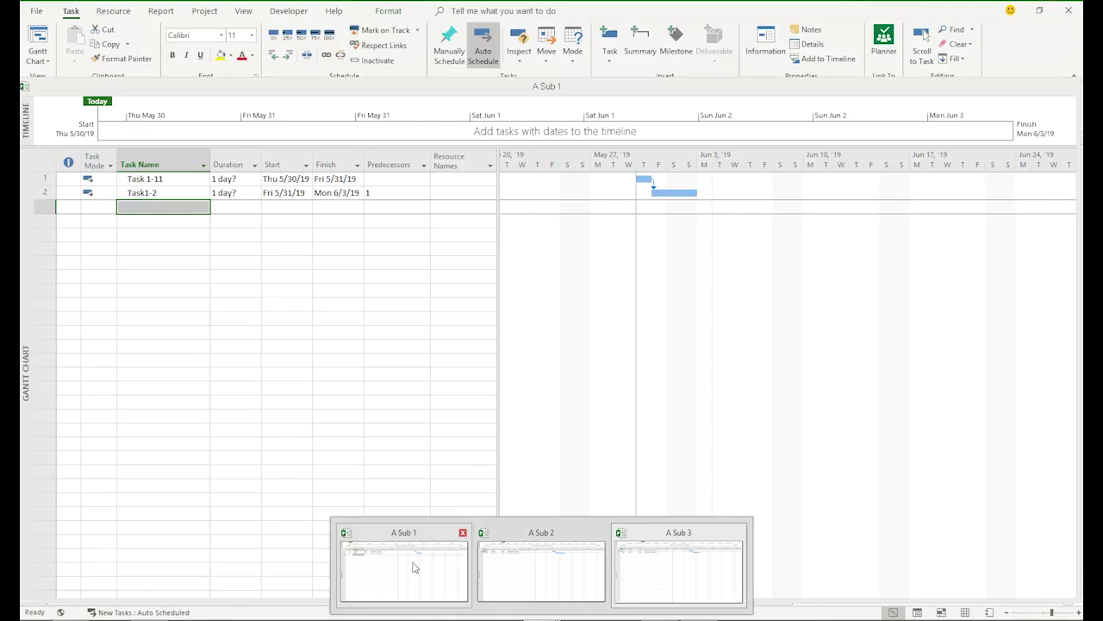
# Step: Switch to A Sub 1 and combine A Sub 1, A Sub 2 and A Sub 3 in one new window
pyautogui.click(411, 563)
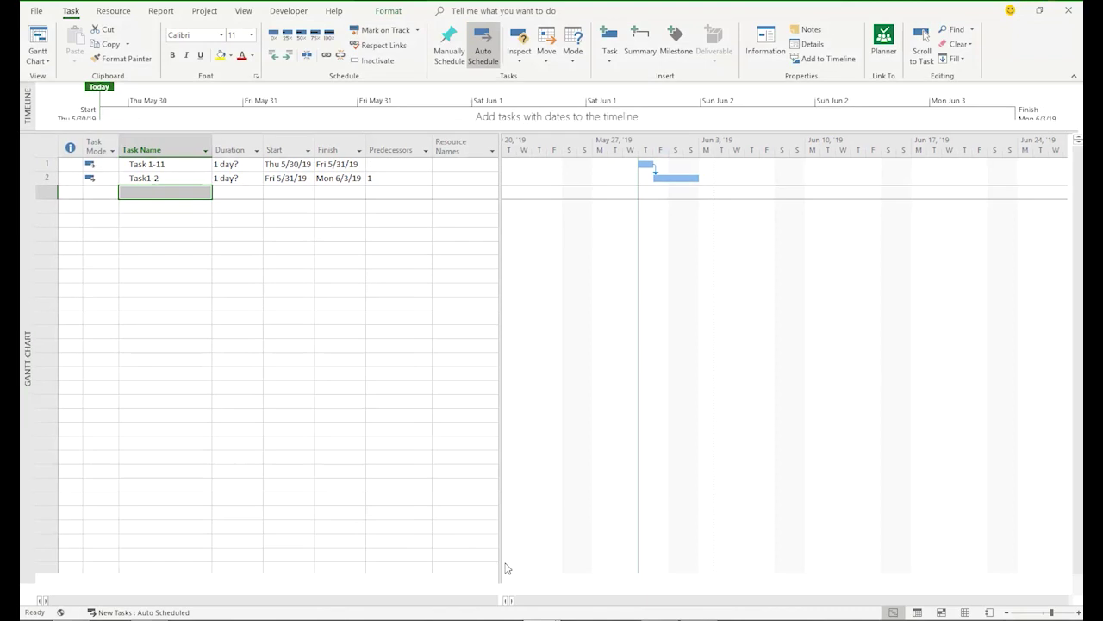
pyautogui.moveTo(505, 571)
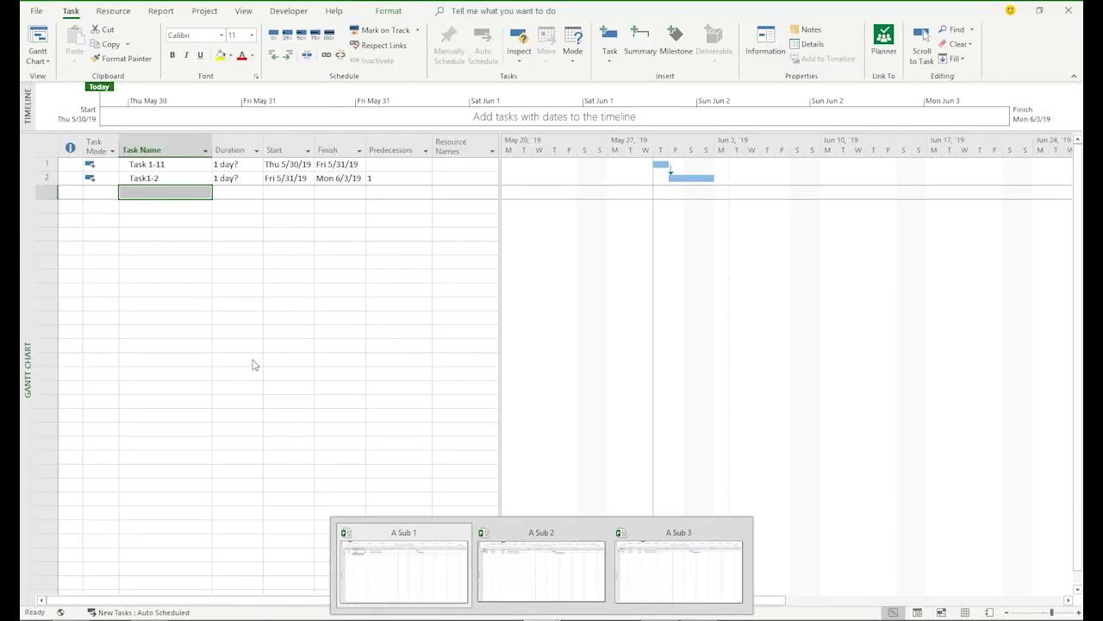
pyautogui.click(241, 335)
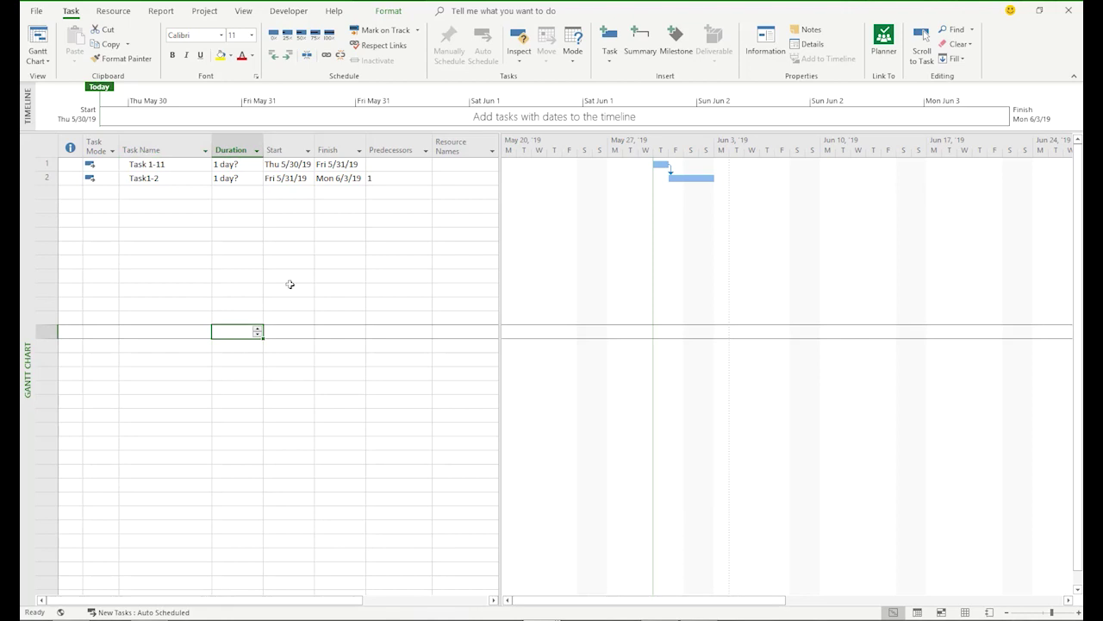
pyautogui.click(245, 12)
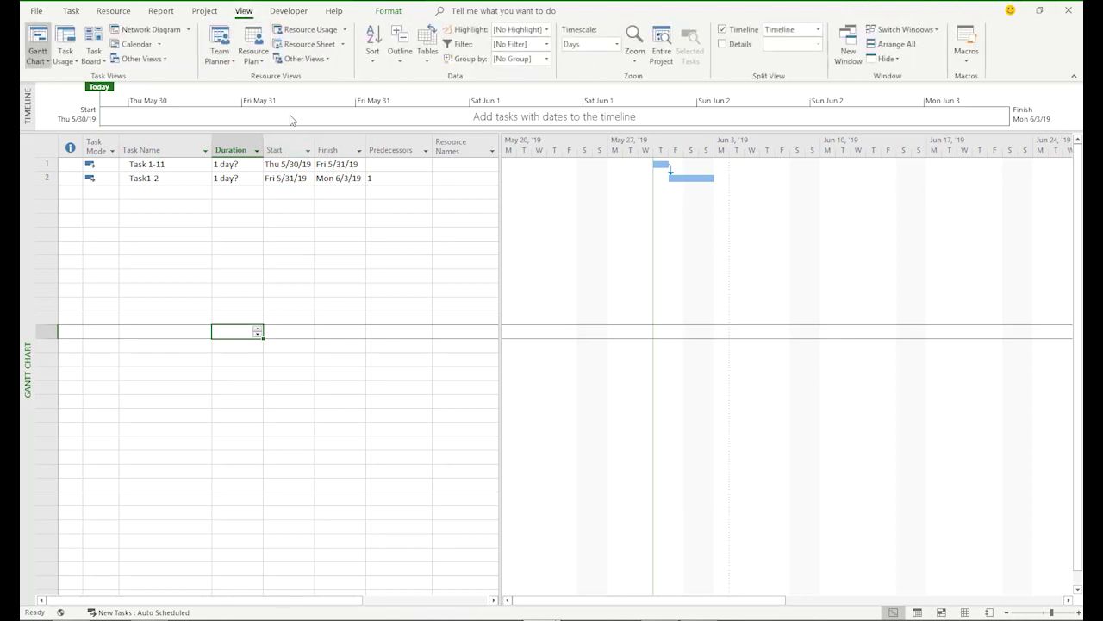
pyautogui.click(848, 52)
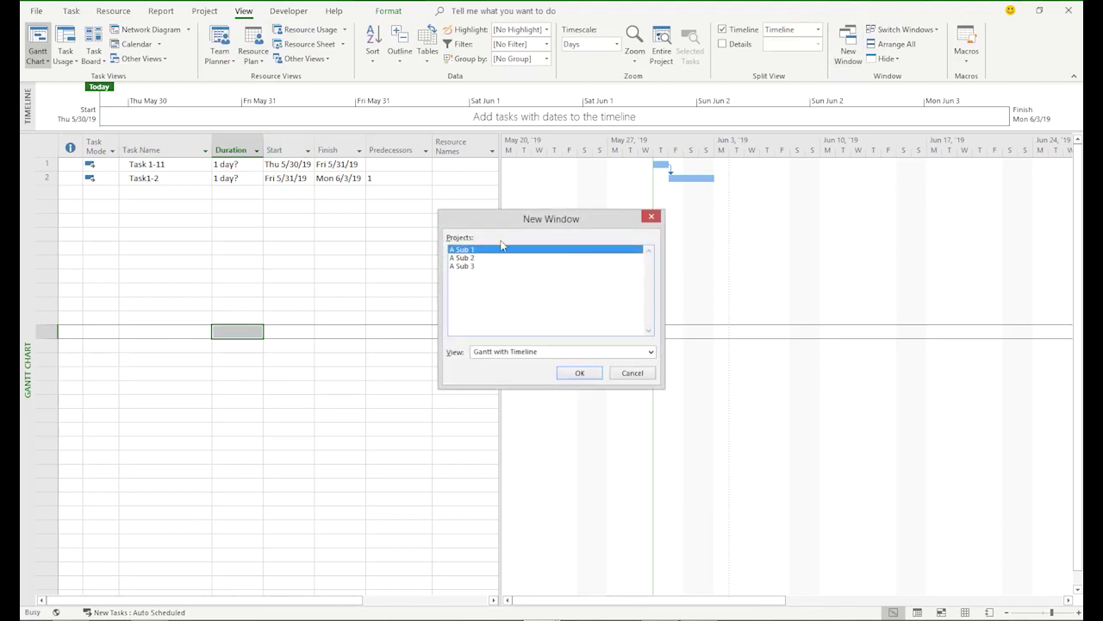
pyautogui.keyDown('ctrl'); pyautogui.click(472, 259); pyautogui.keyUp('ctrl')
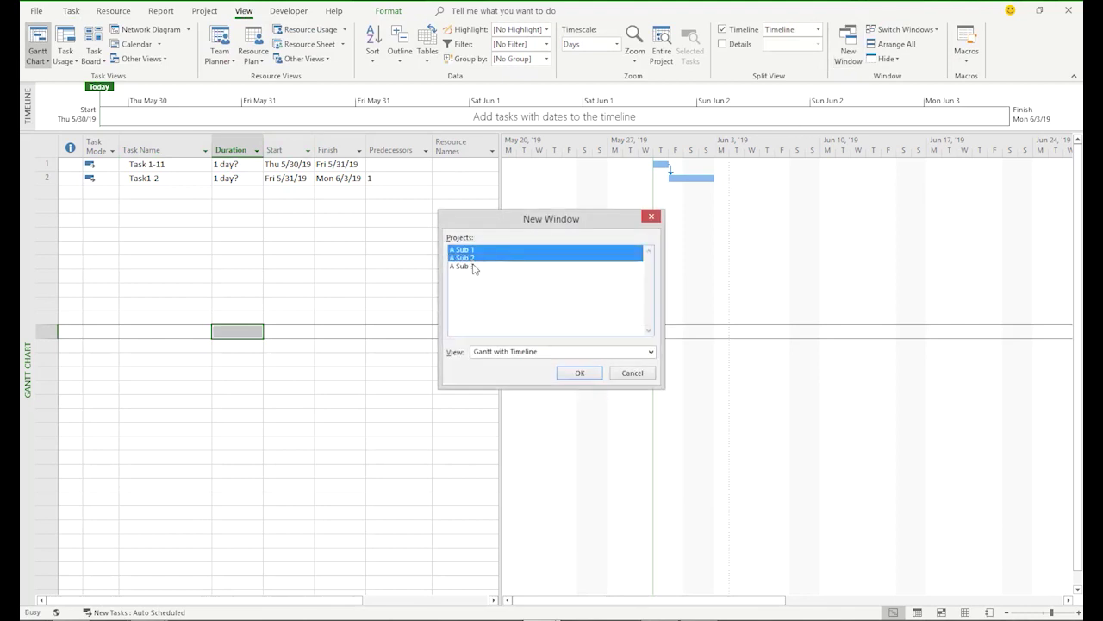
pyautogui.keyDown('ctrl'); pyautogui.click(475, 268); pyautogui.keyUp('ctrl')
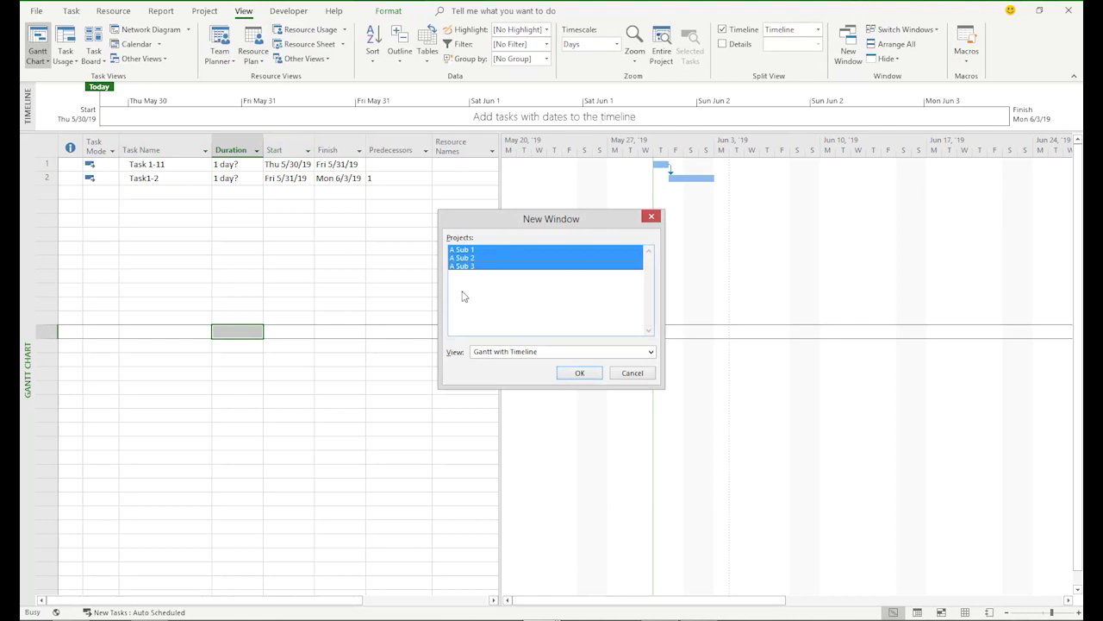
pyautogui.click(581, 373)
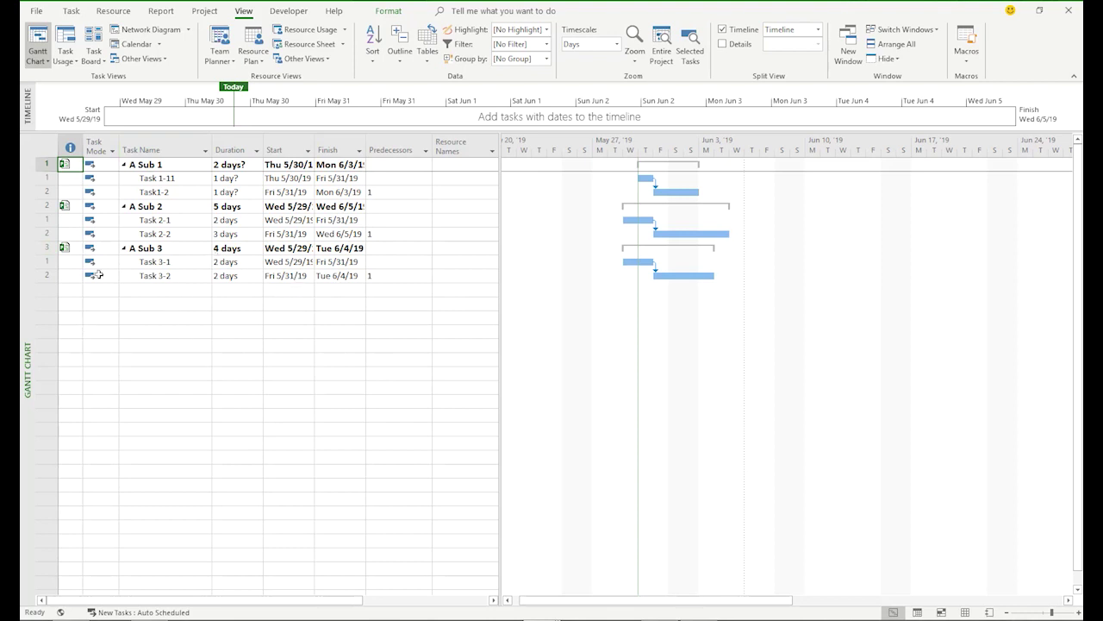
# Step: Save the combined project to Project Web App as A Master, saving the changes to all subprojects
pyautogui.click(37, 10)
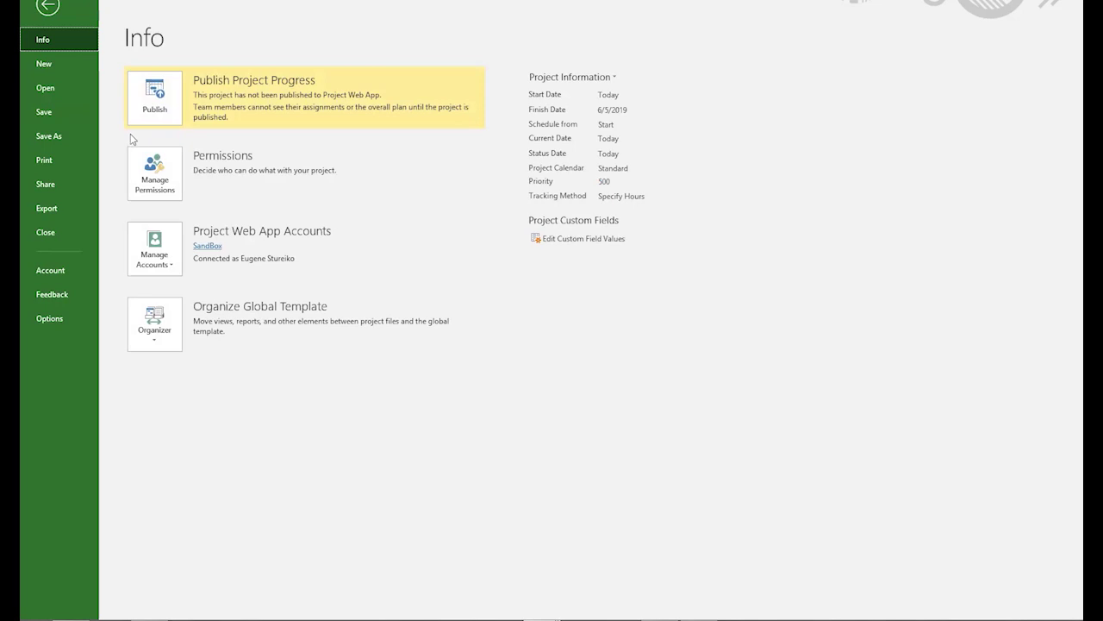
pyautogui.click(51, 135)
pyautogui.click(376, 112)
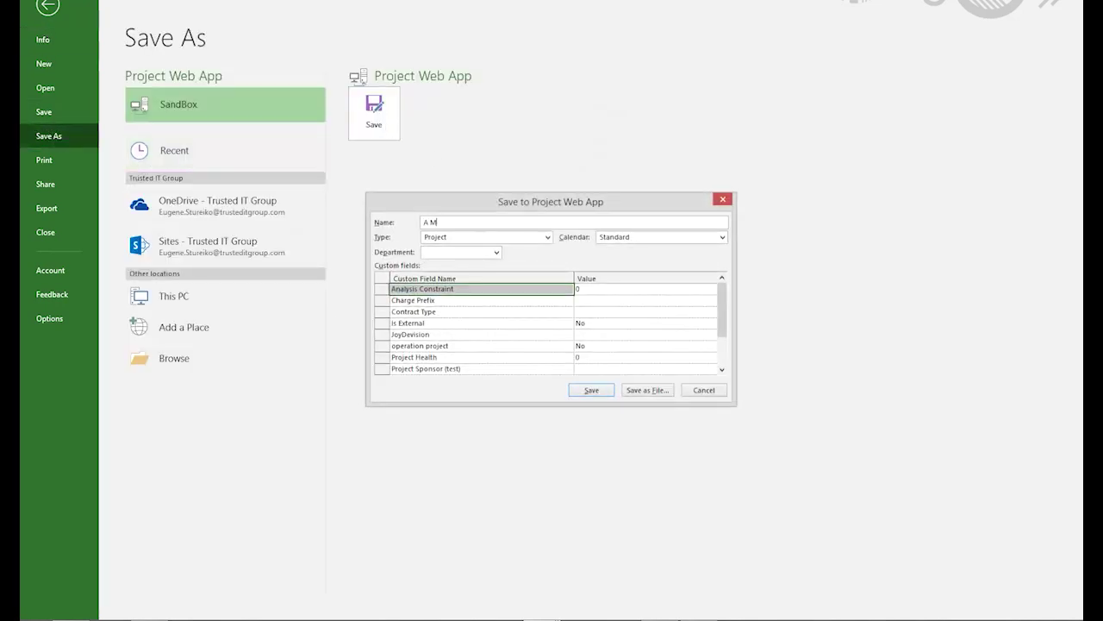
pyautogui.click(591, 389)
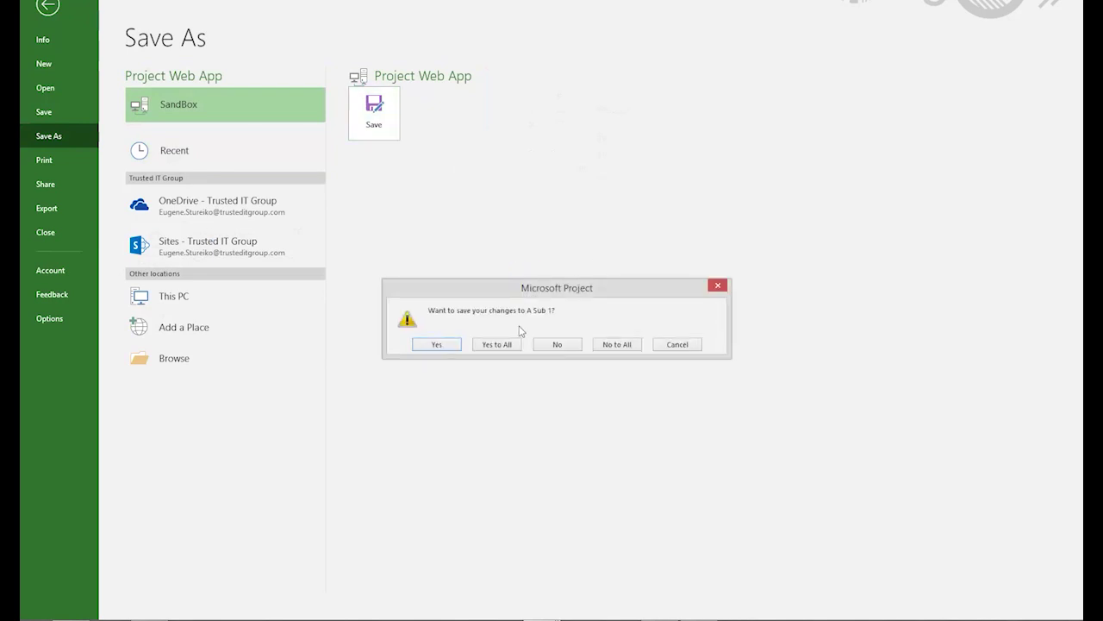
pyautogui.click(479, 344)
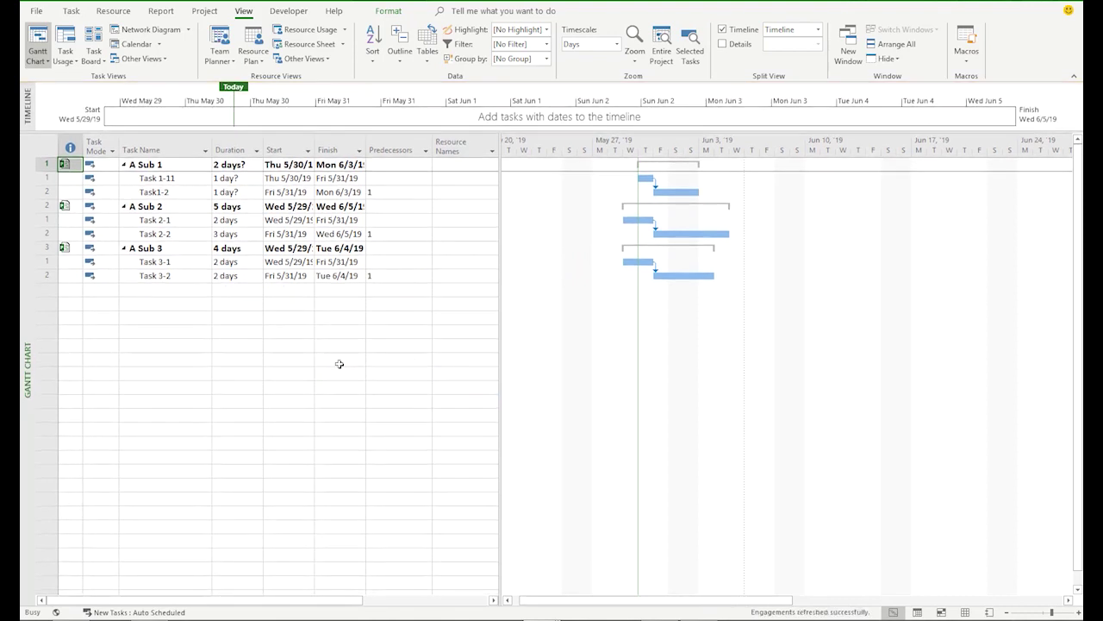
# Step: Publish A Master and create its own project site
pyautogui.click(38, 11)
pyautogui.click(152, 149)
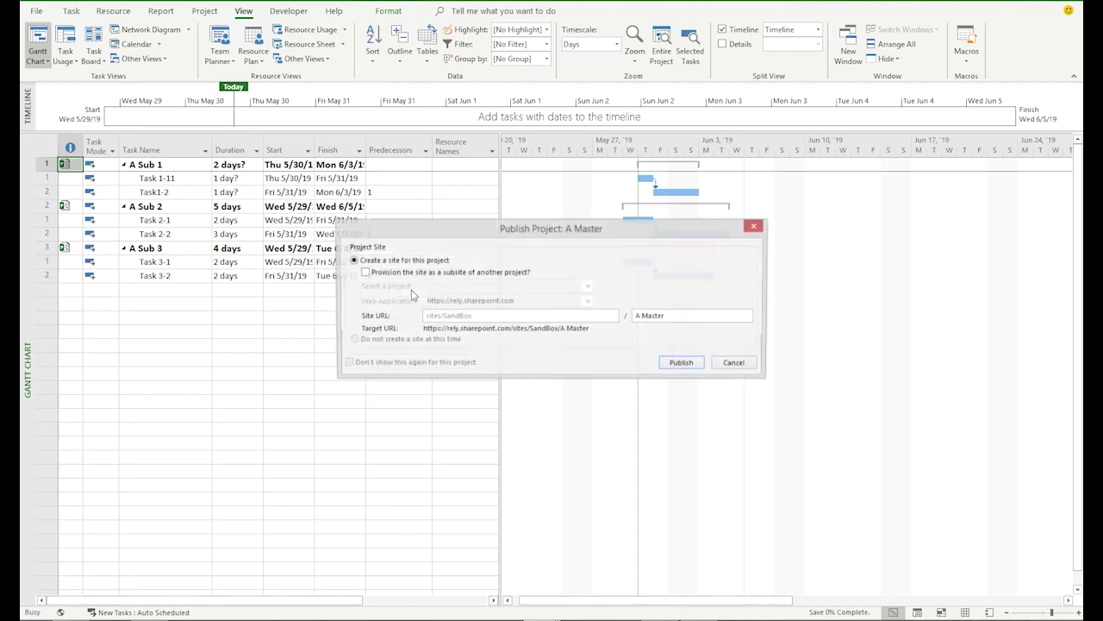
pyautogui.click(693, 364)
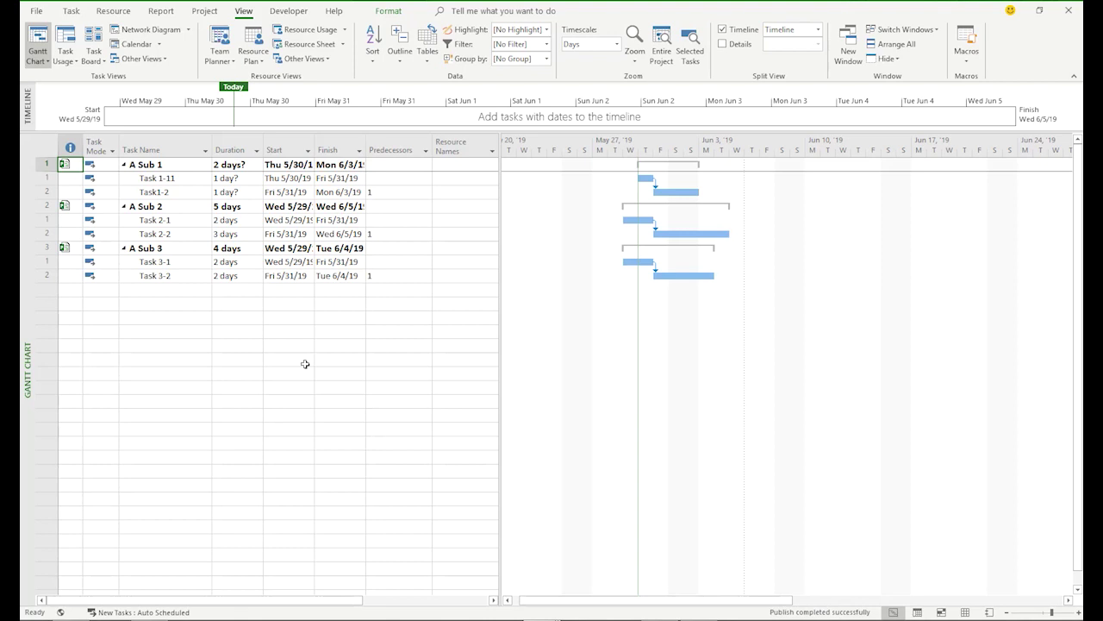
# Step: Close A Master and return to the A Sub 1 schedule
pyautogui.click(36, 12)
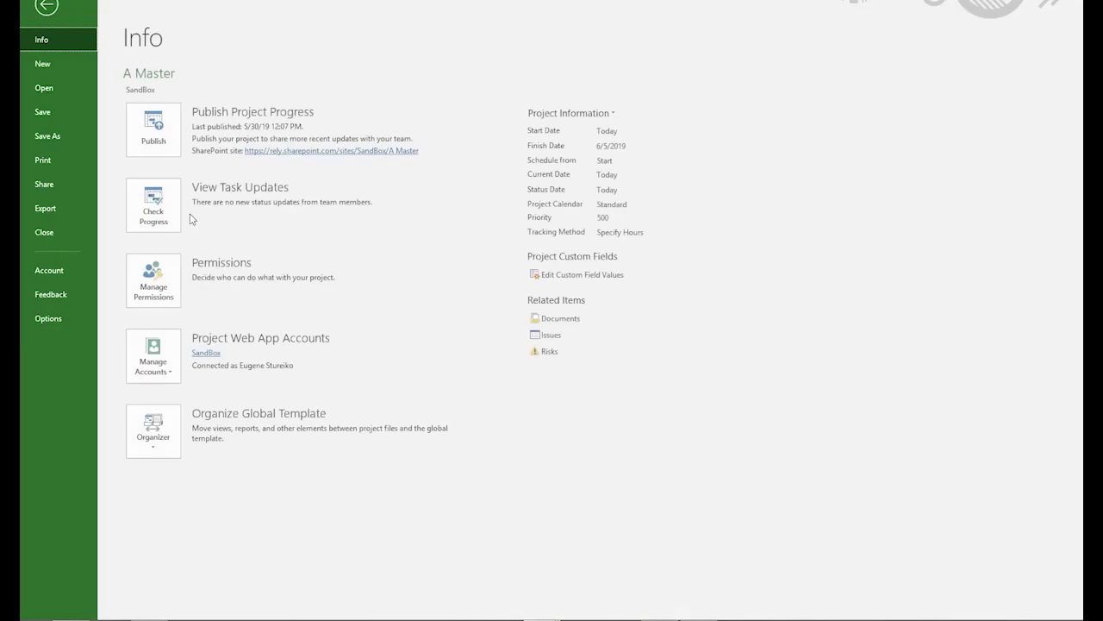
pyautogui.press('Escape')
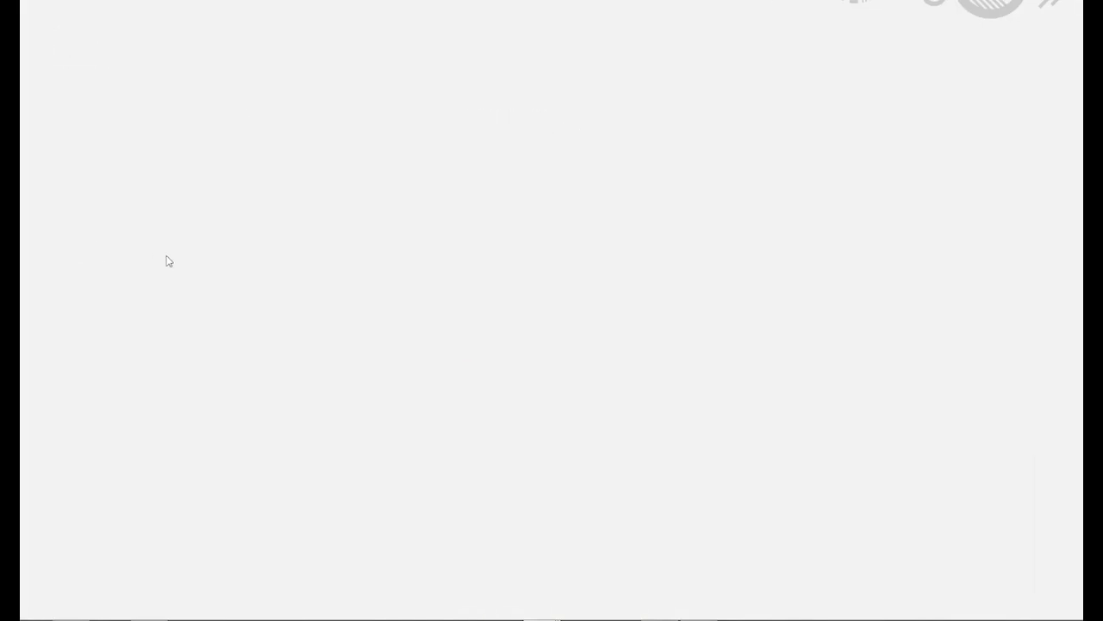
pyautogui.click(505, 344)
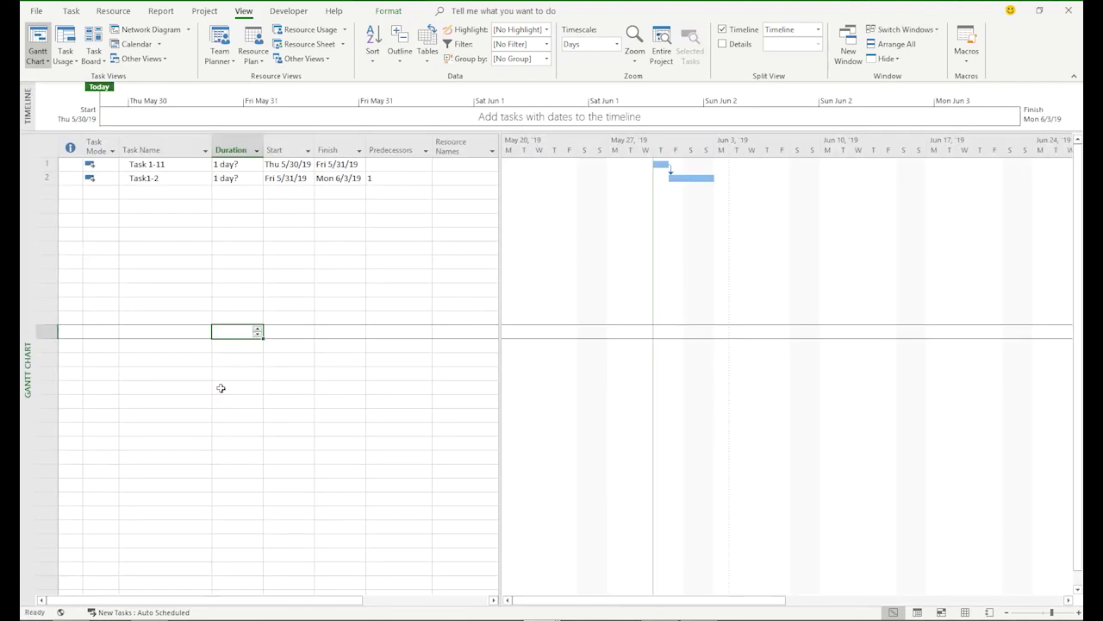
pyautogui.click(125, 252)
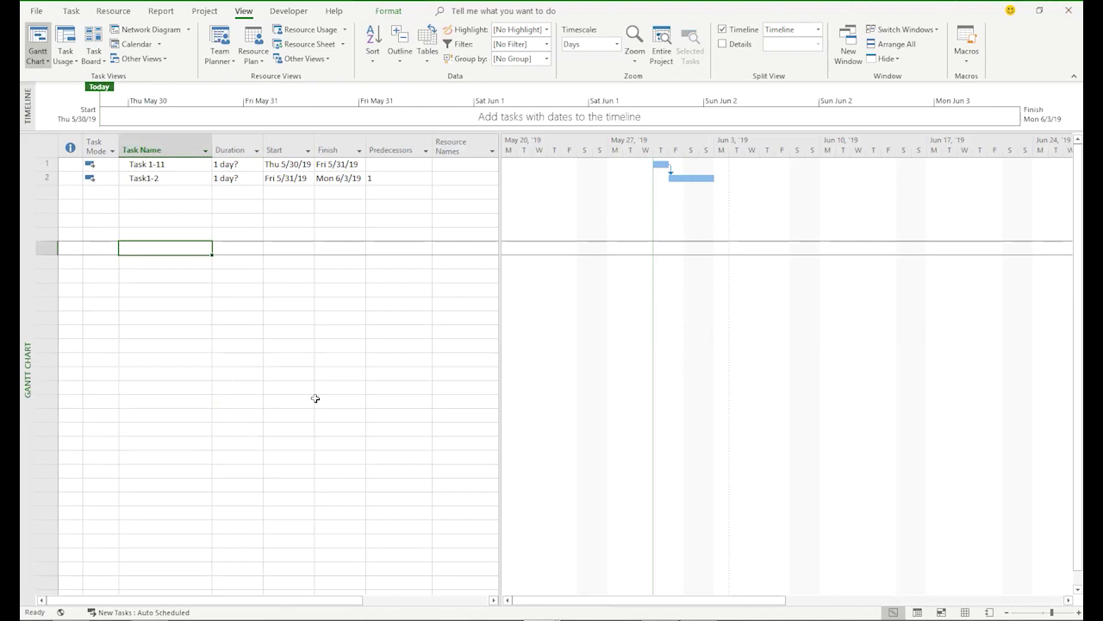
pyautogui.click(38, 12)
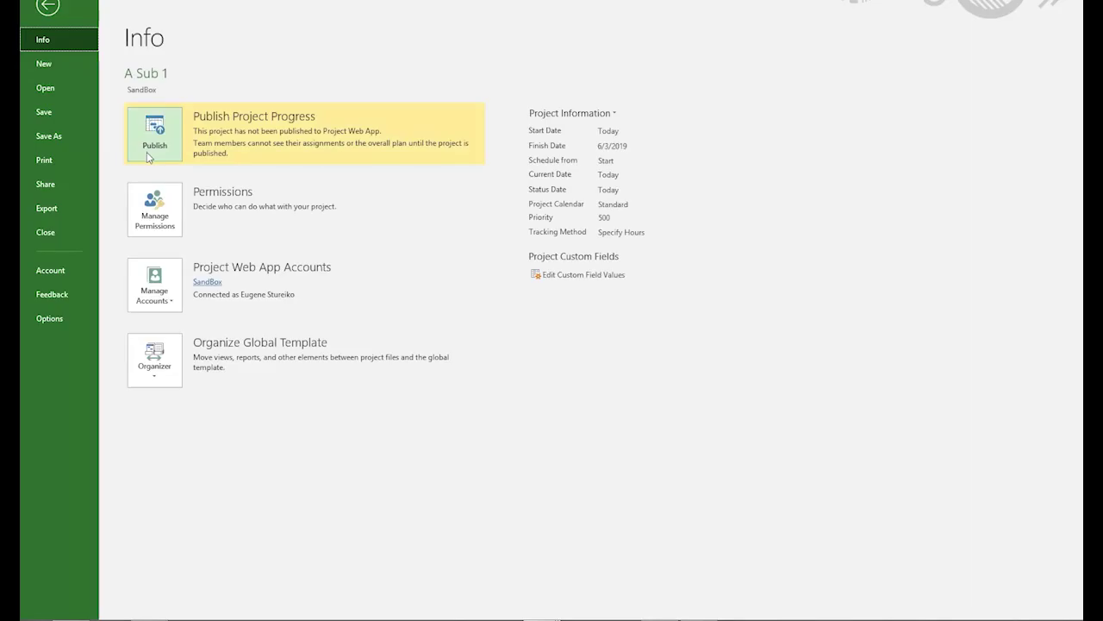
pyautogui.click(145, 149)
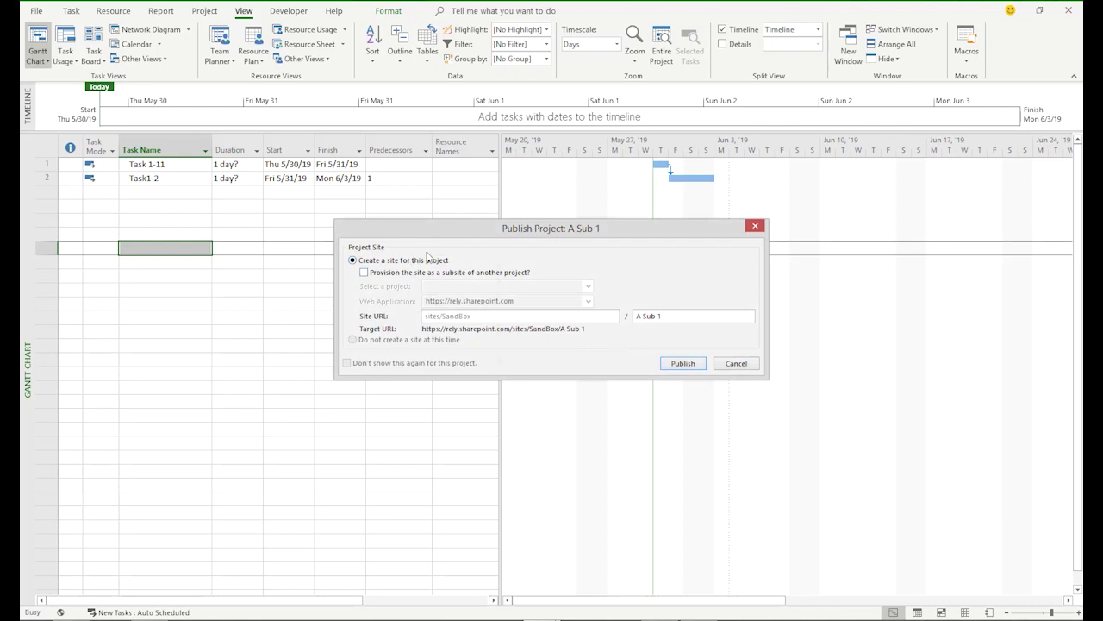
pyautogui.click(364, 272)
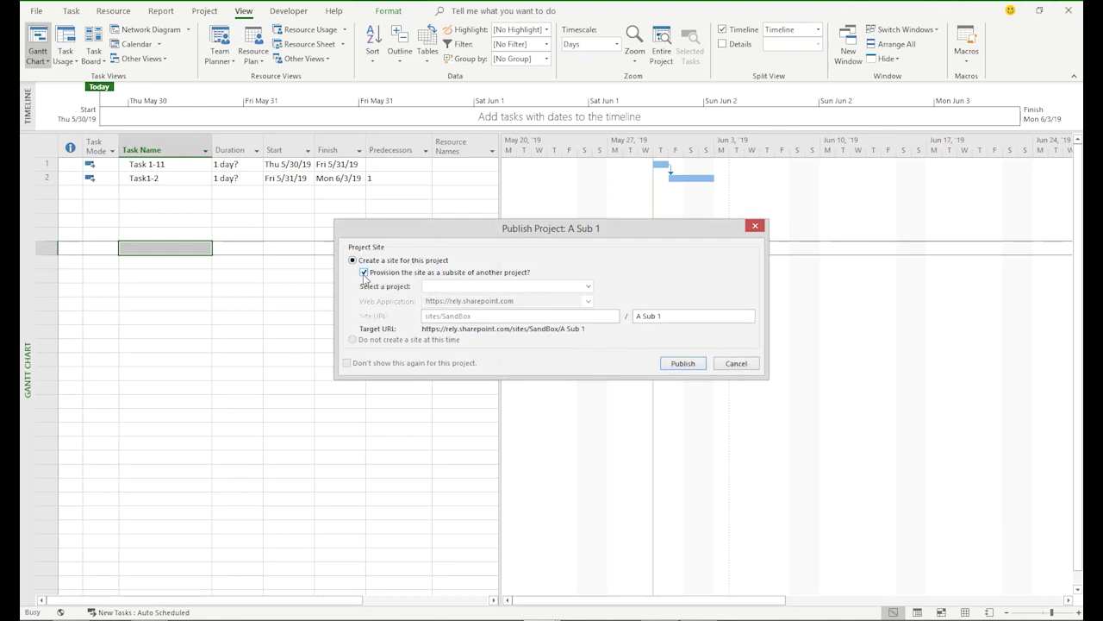
pyautogui.click(588, 286)
pyautogui.moveTo(589, 336); pyautogui.dragTo(584, 562)
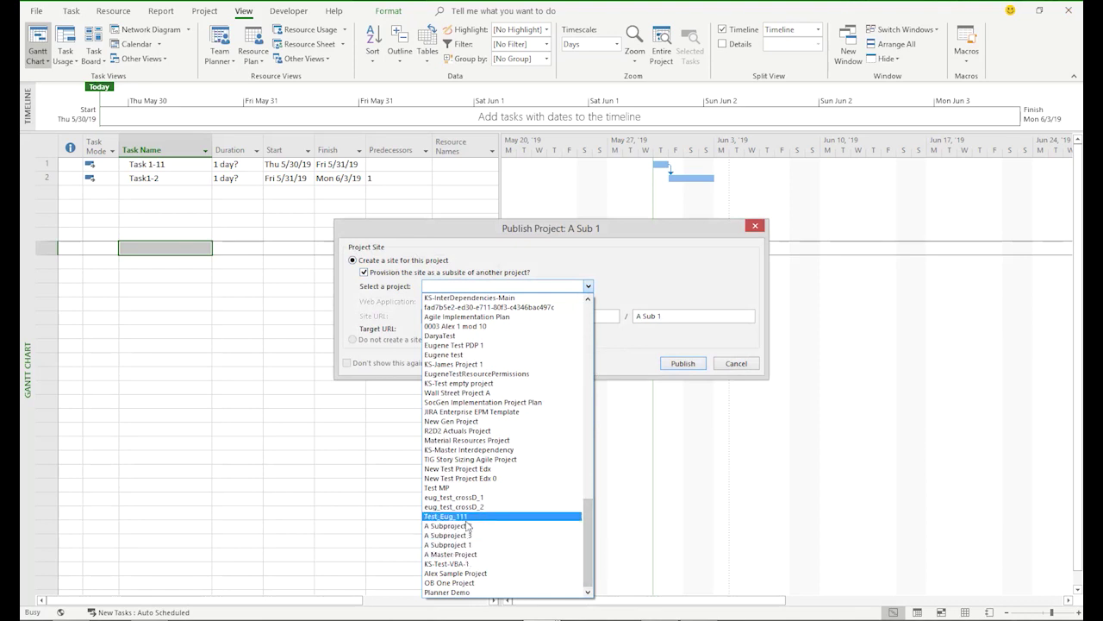
pyautogui.click(594, 287)
pyautogui.moveTo(612, 234); pyautogui.dragTo(544, 240)
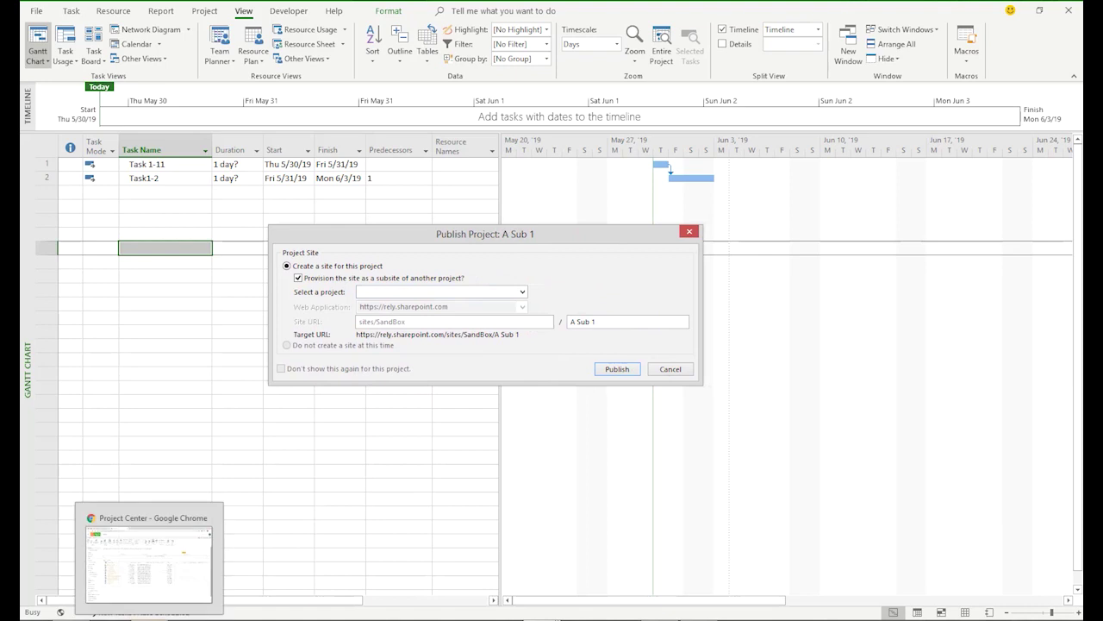
# Step: Switch to Project Center in Chrome, refresh the project list and open the A Master schedule
pyautogui.click(148, 619)
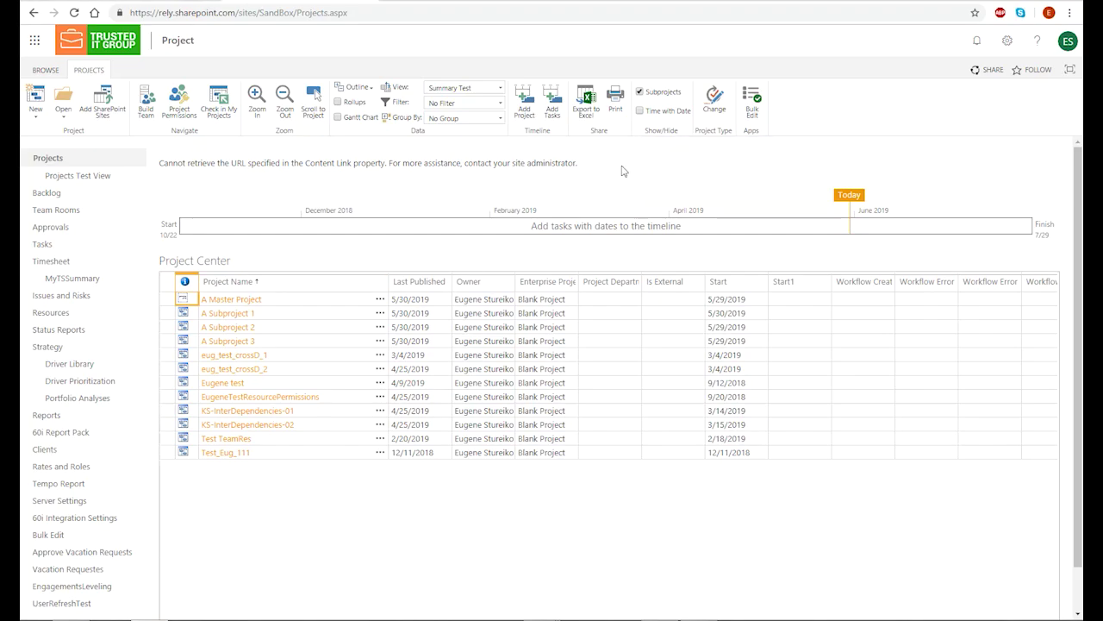
pyautogui.click(75, 12)
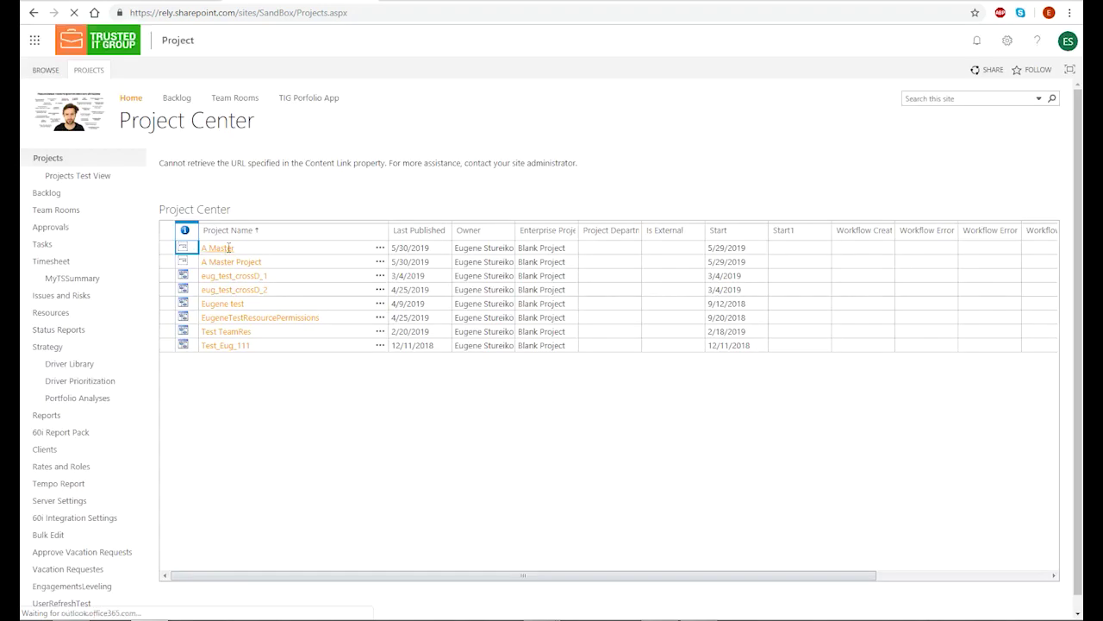
pyautogui.click(222, 300)
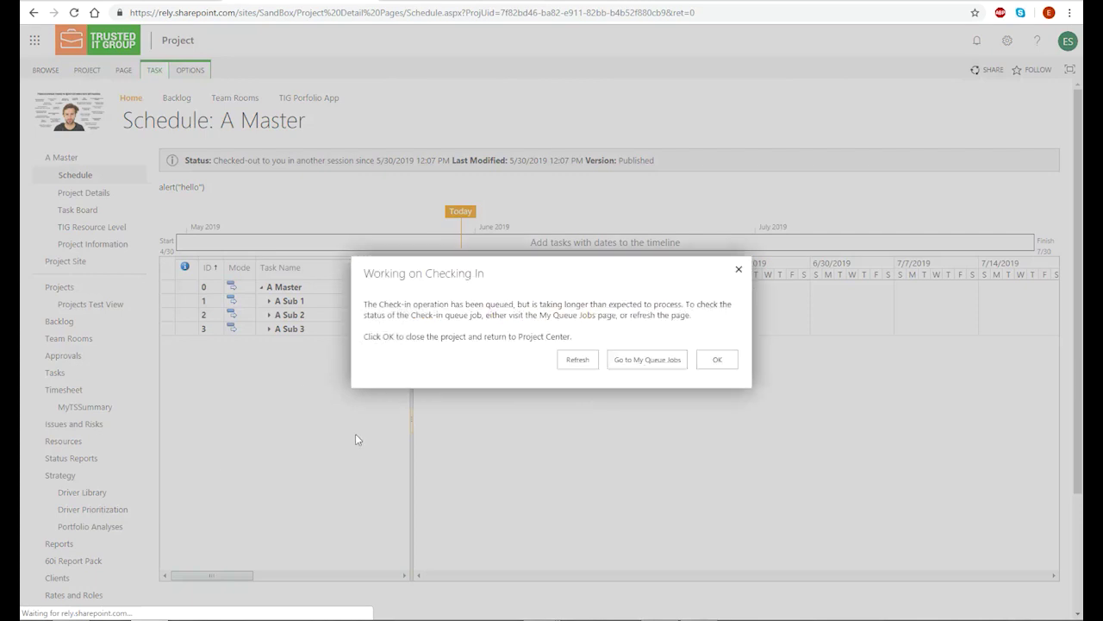
pyautogui.click(714, 357)
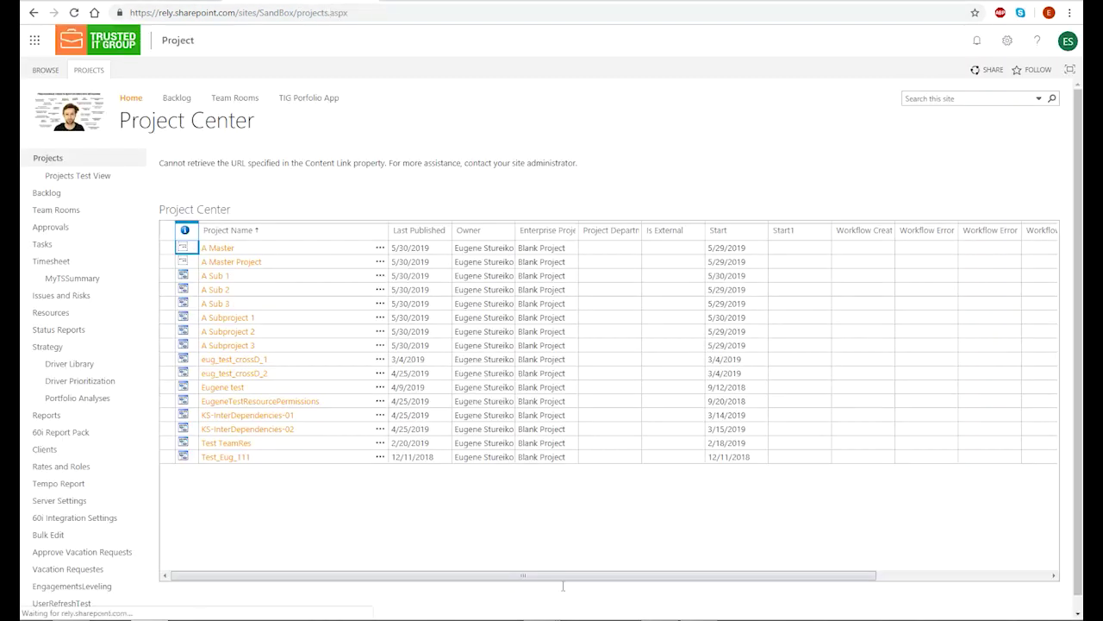
# Step: Return to Microsoft Project, restart the publishing of A Sub 1 and provision its site as a subsite of A Master
pyautogui.moveTo(551, 620)
pyautogui.click(415, 575)
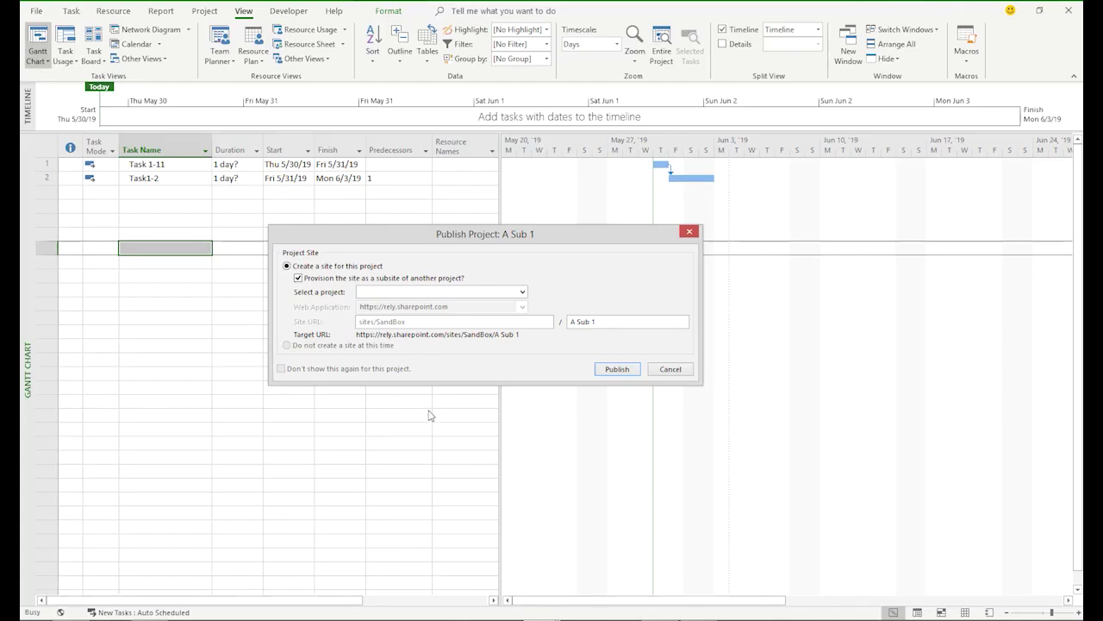
pyautogui.click(672, 370)
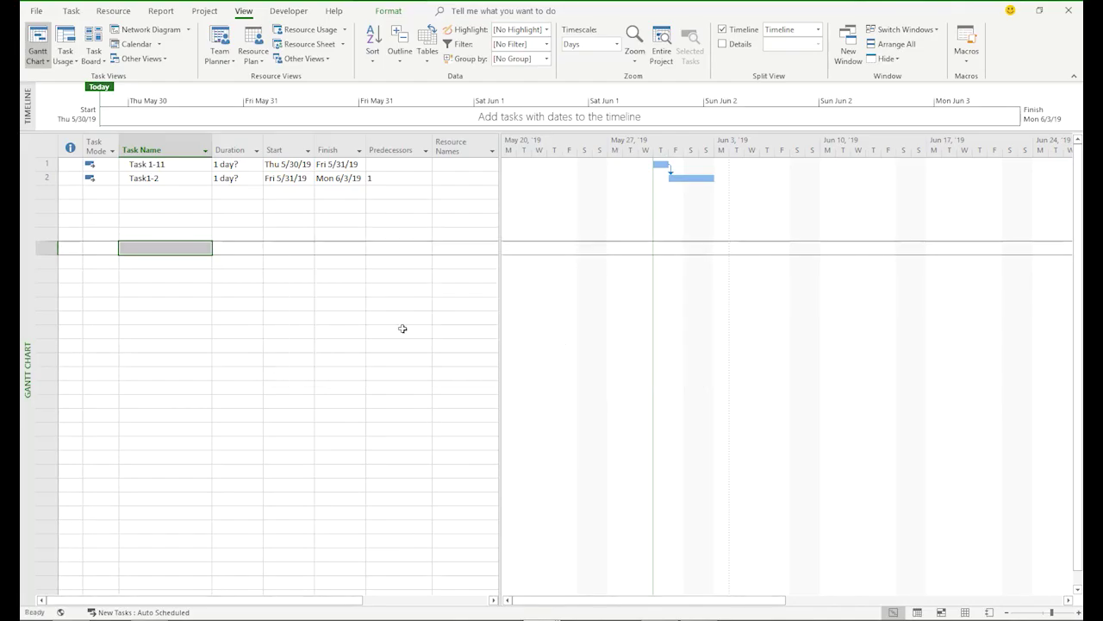
pyautogui.click(36, 10)
pyautogui.click(152, 198)
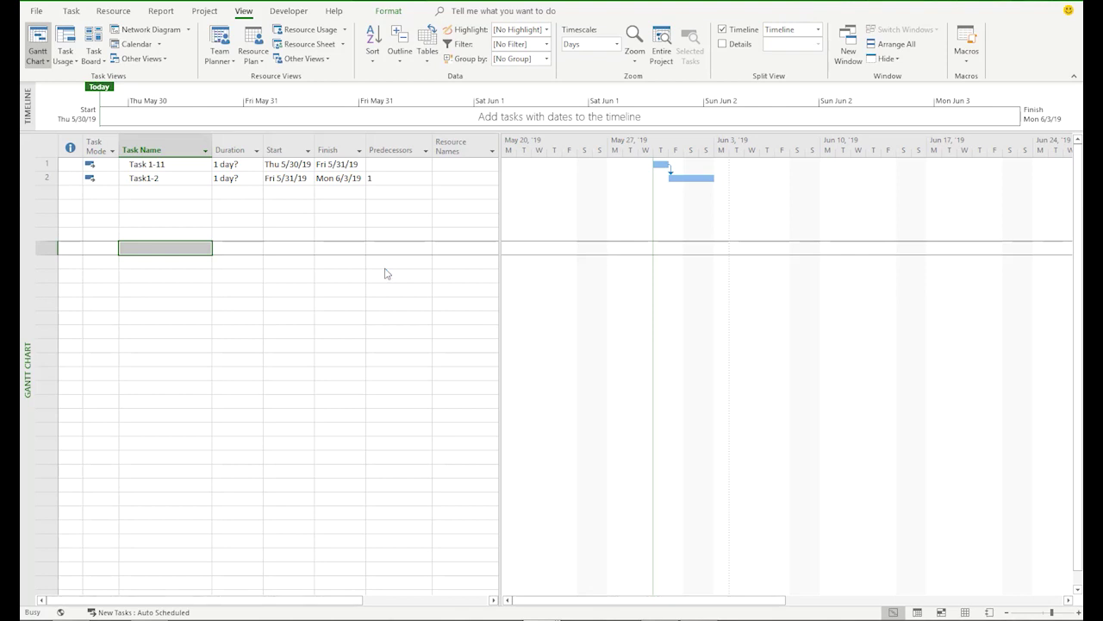
pyautogui.click(365, 273)
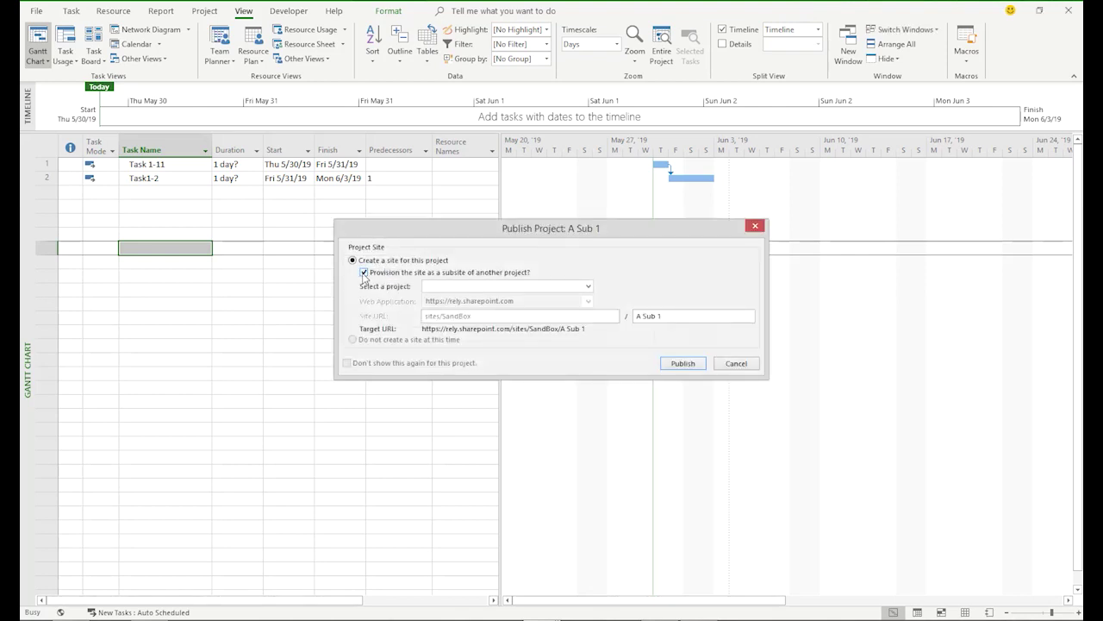
pyautogui.click(588, 287)
pyautogui.moveTo(588, 345); pyautogui.dragTo(468, 562)
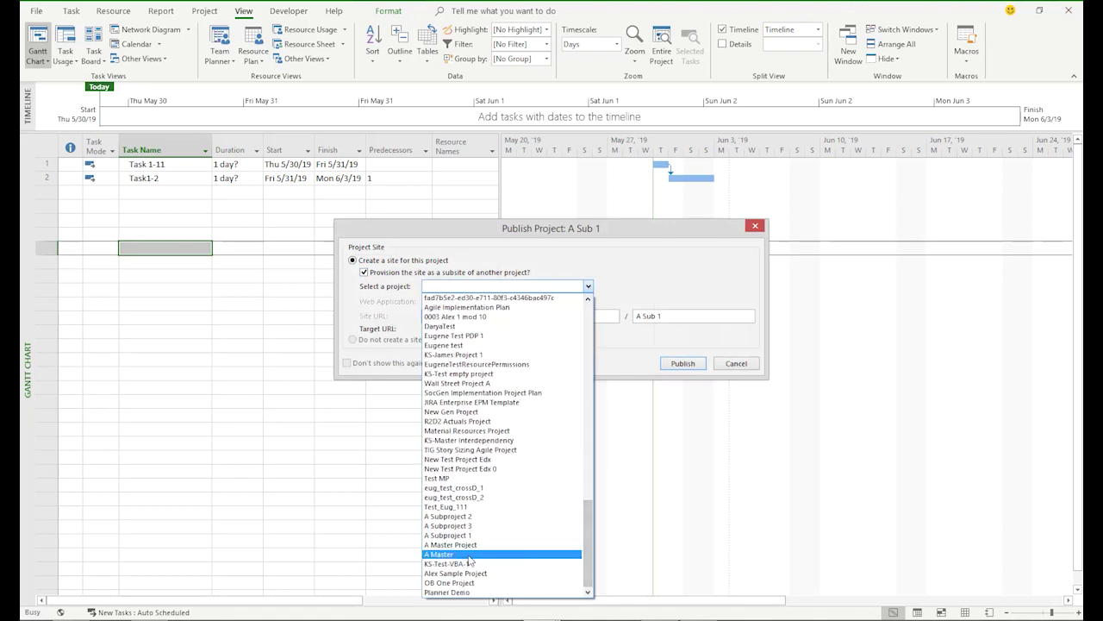
pyautogui.click(496, 556)
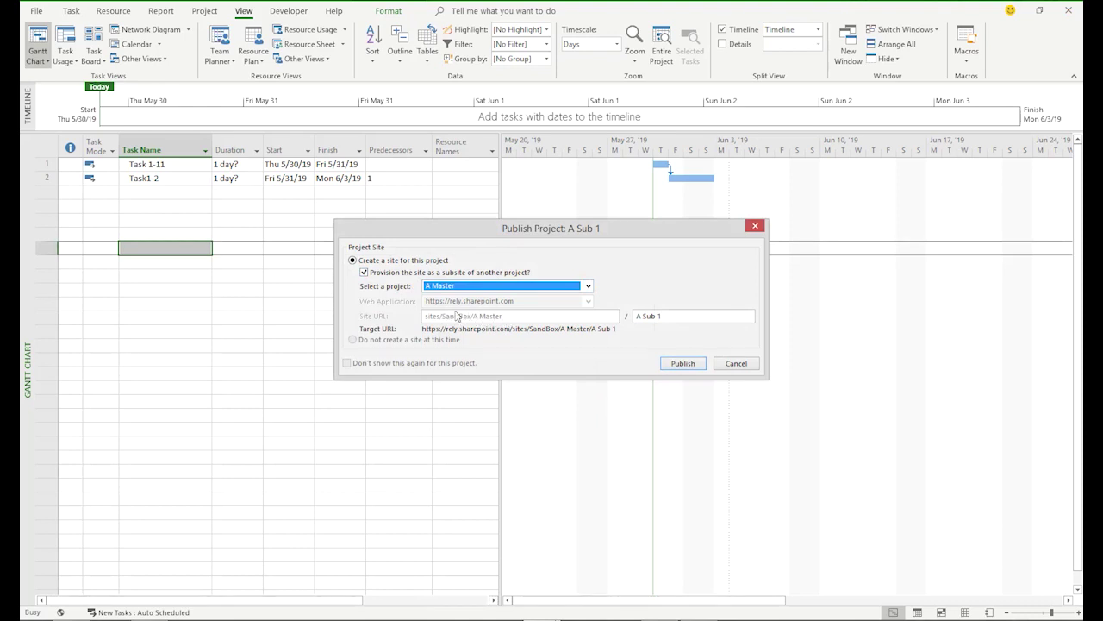
pyautogui.click(677, 364)
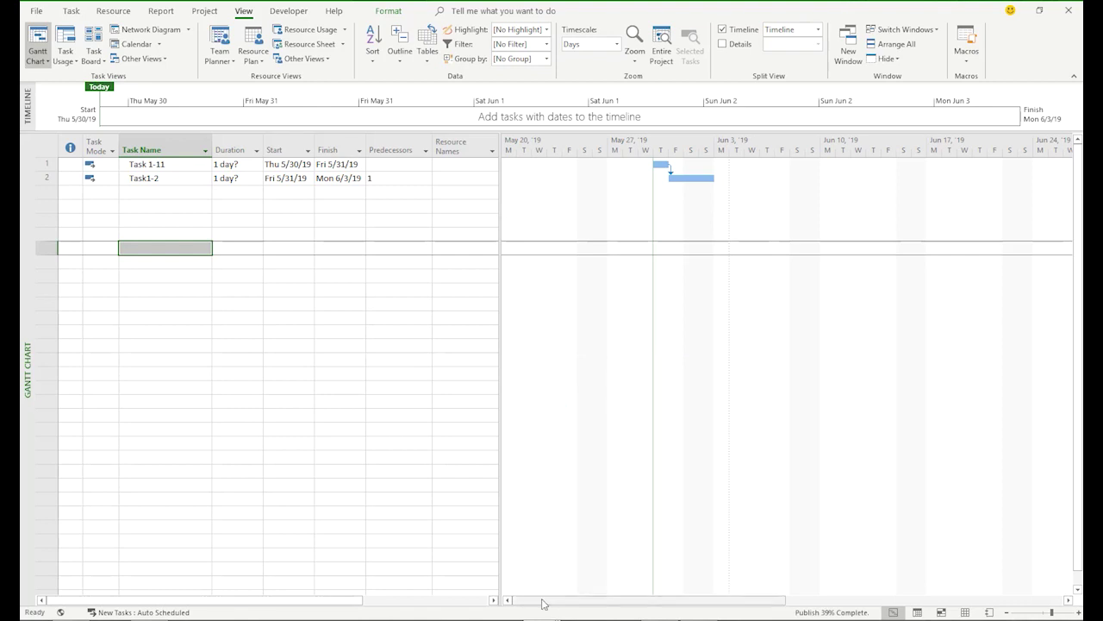
# Step: Switch to A Sub 2 and publish it with its project site provisioned as a subsite of A Master
pyautogui.click(558, 574)
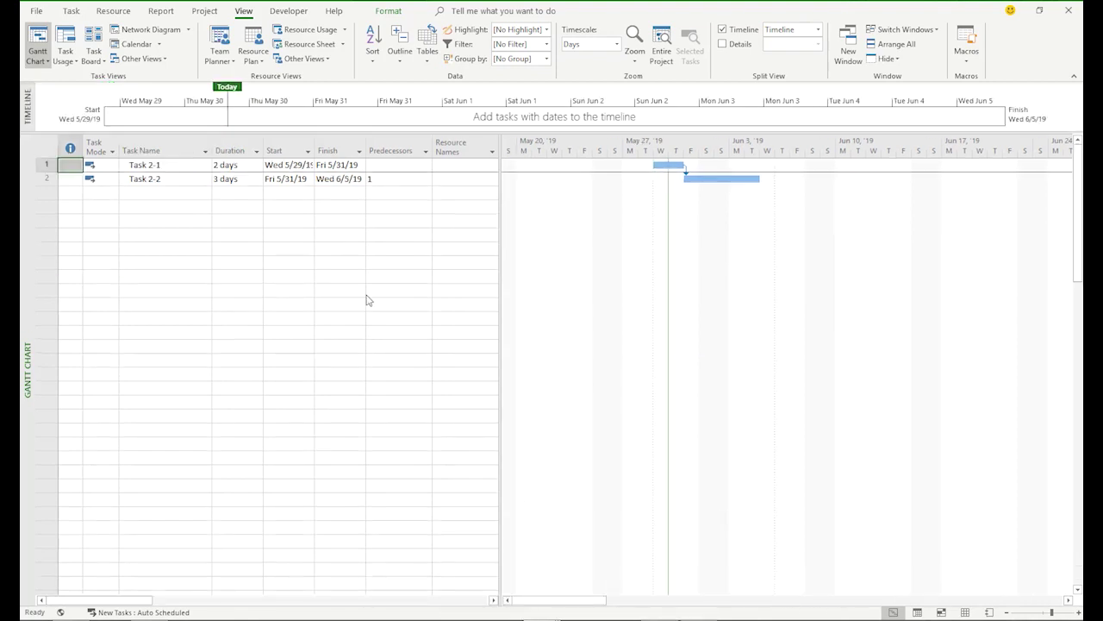
pyautogui.click(41, 11)
pyautogui.click(155, 138)
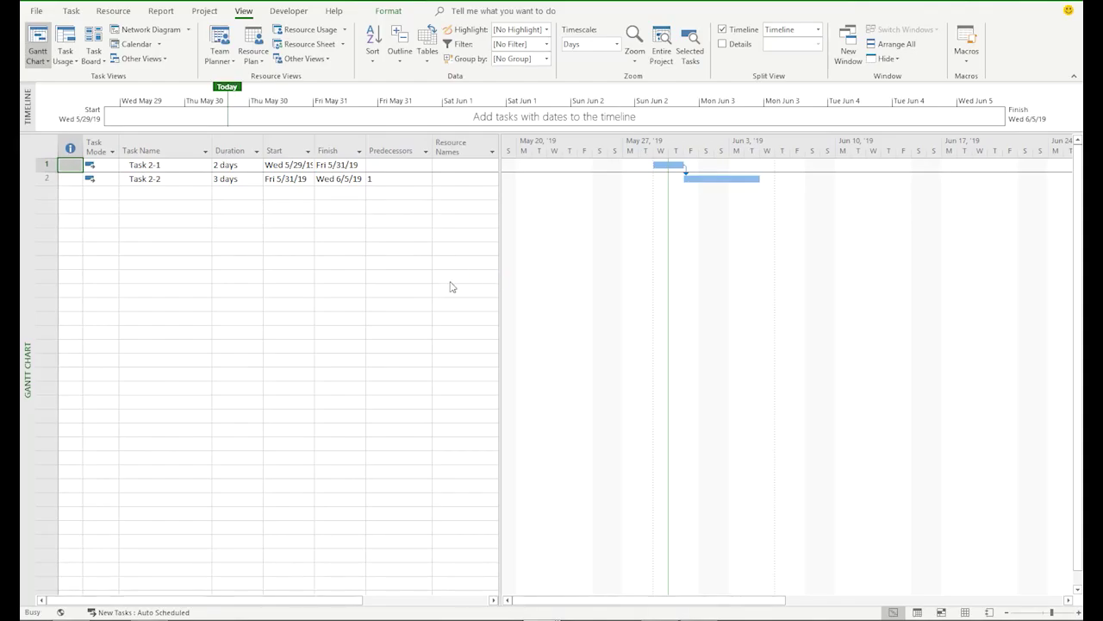
pyautogui.click(364, 272)
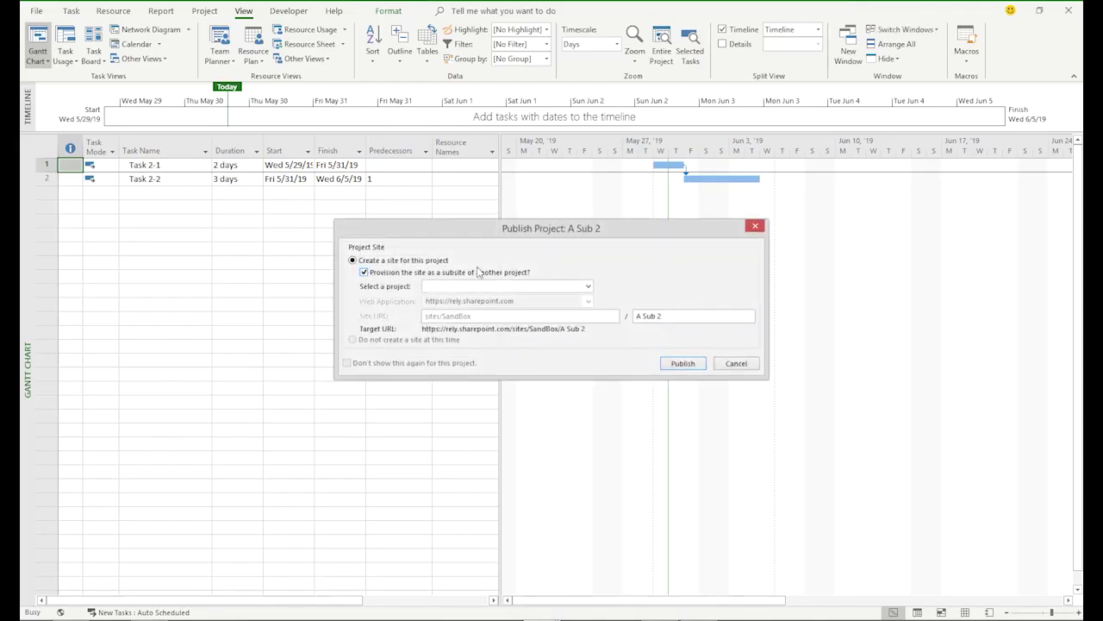
pyautogui.click(588, 286)
pyautogui.moveTo(589, 345); pyautogui.dragTo(589, 543)
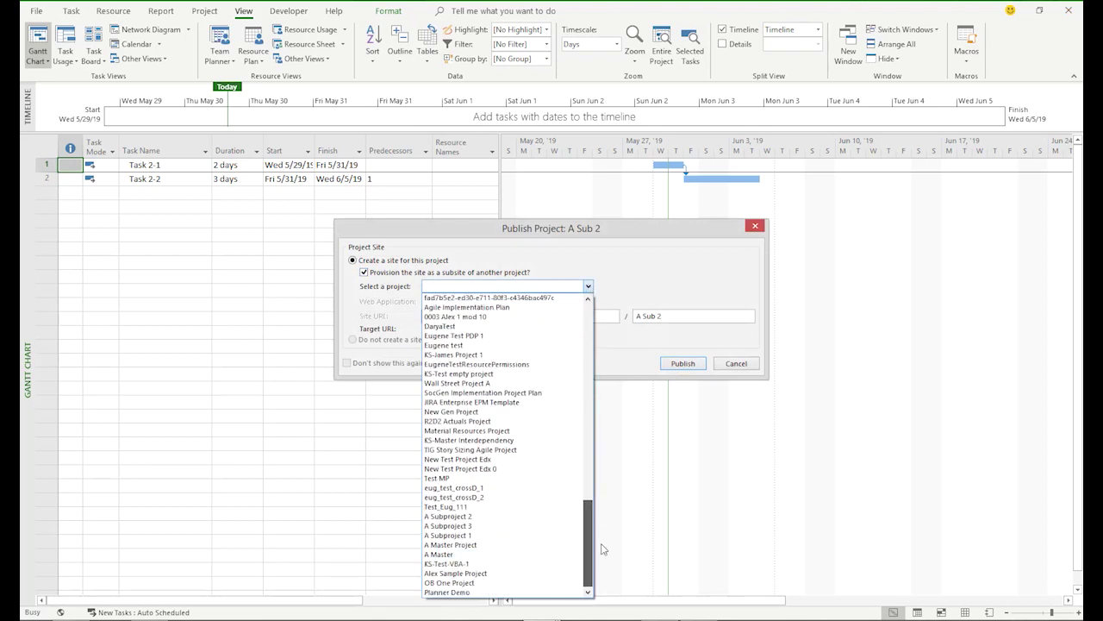
pyautogui.click(484, 556)
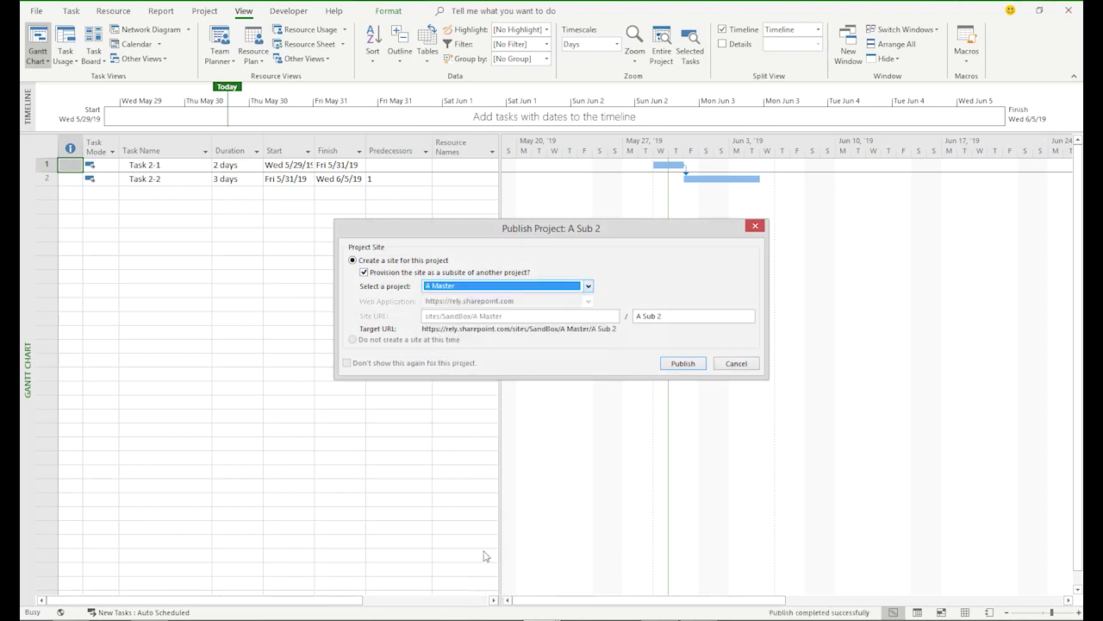
pyautogui.click(684, 363)
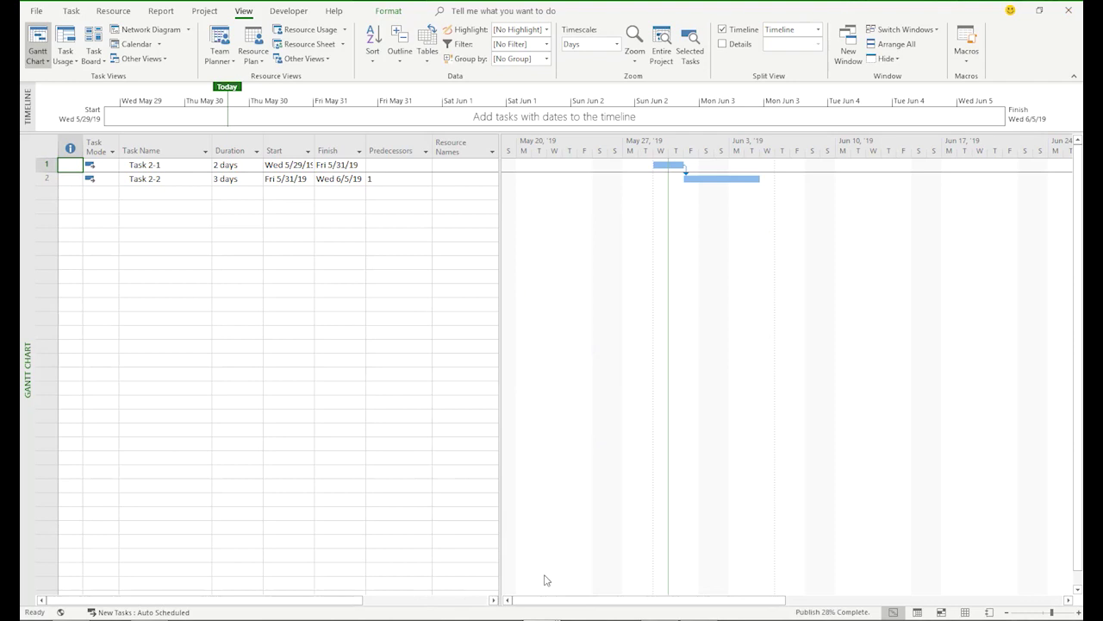
# Step: Switch to A Sub 3 and publish it with its project site provisioned as a subsite of A Master
pyautogui.click(643, 581)
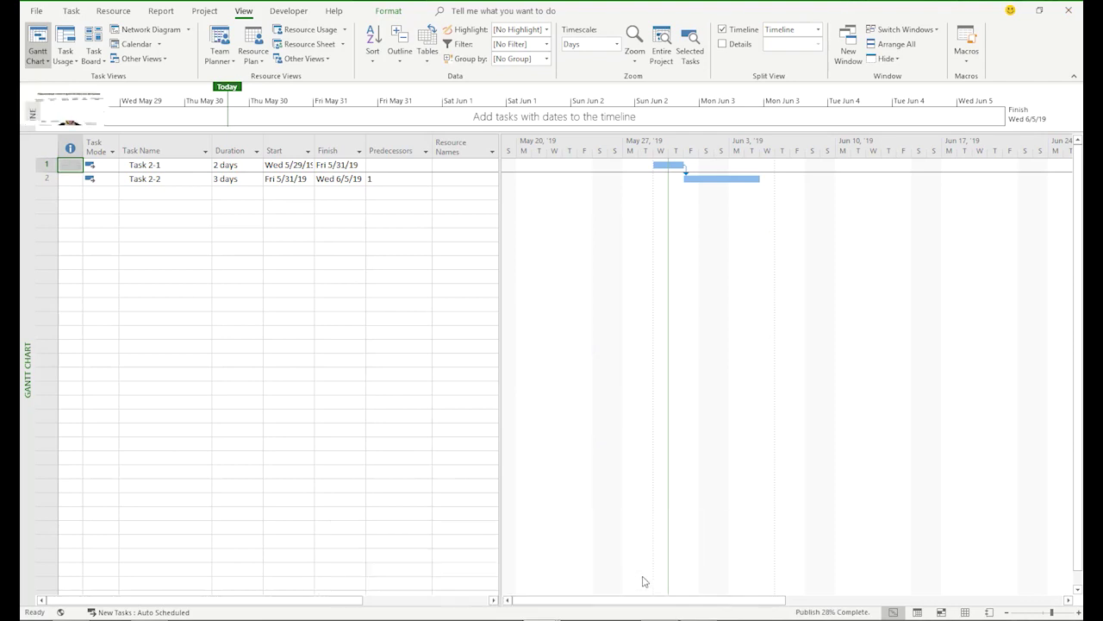
pyautogui.click(36, 13)
pyautogui.click(157, 149)
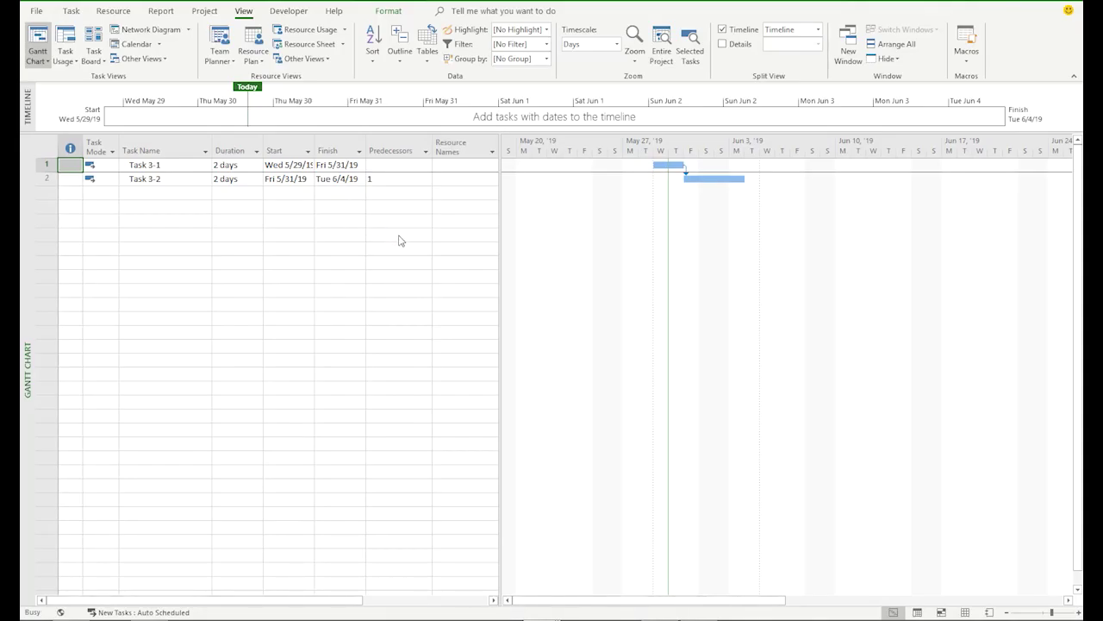
pyautogui.click(364, 273)
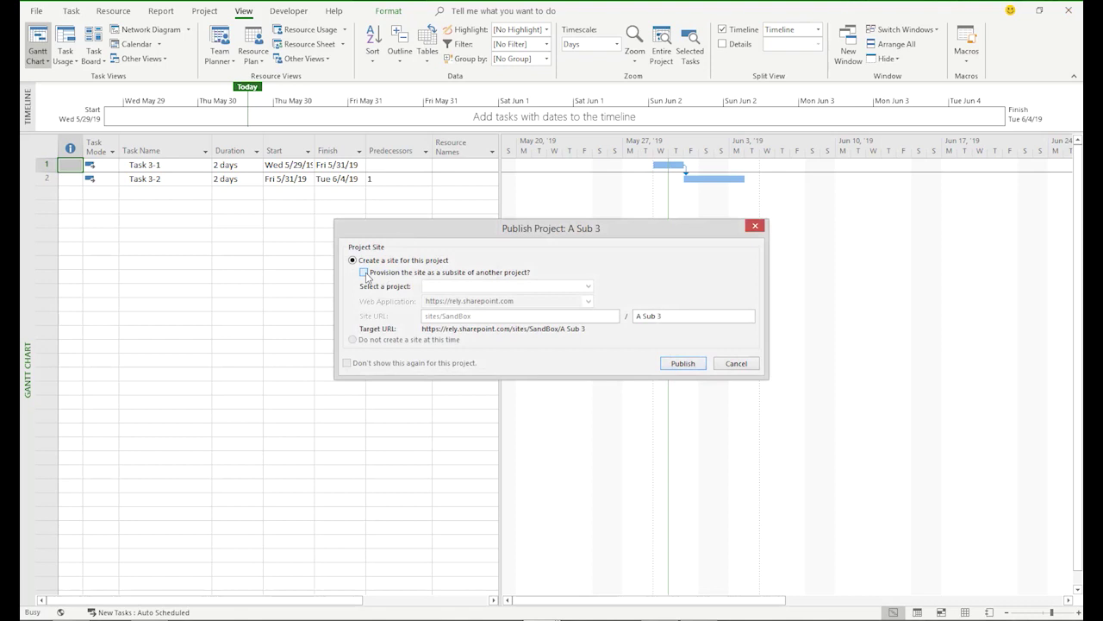
pyautogui.click(588, 287)
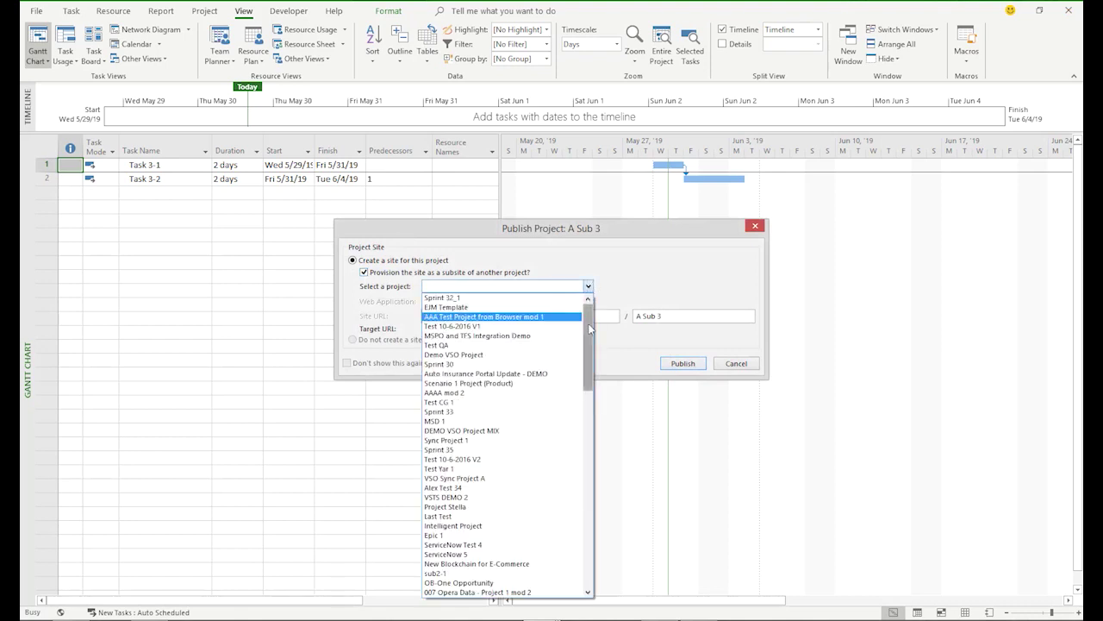
pyautogui.moveTo(587, 315); pyautogui.dragTo(588, 510)
pyautogui.click(461, 555)
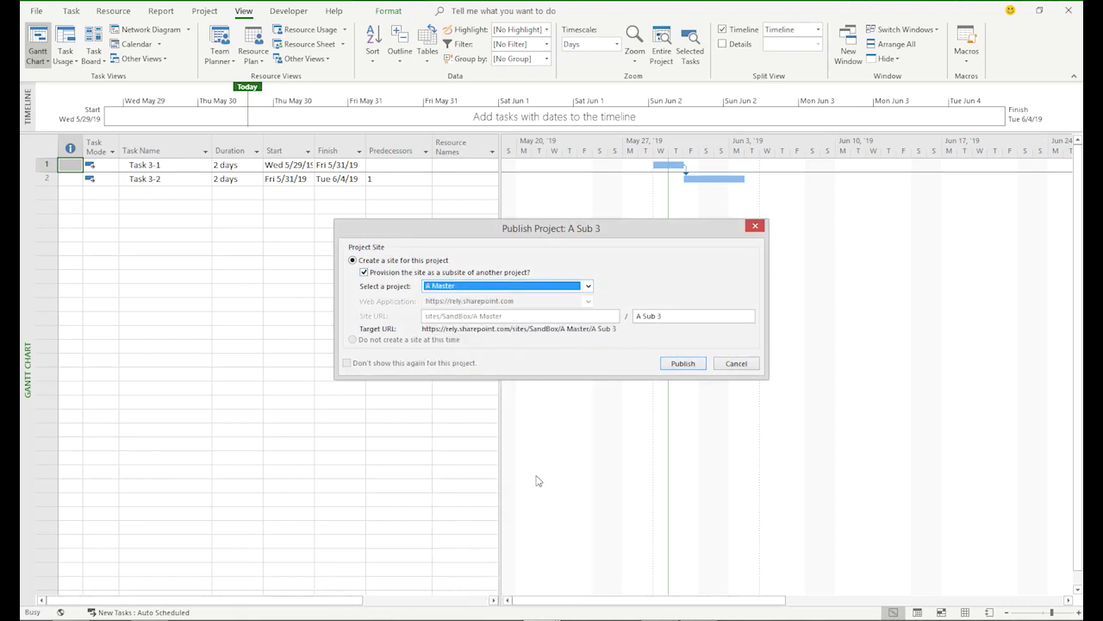
pyautogui.click(688, 366)
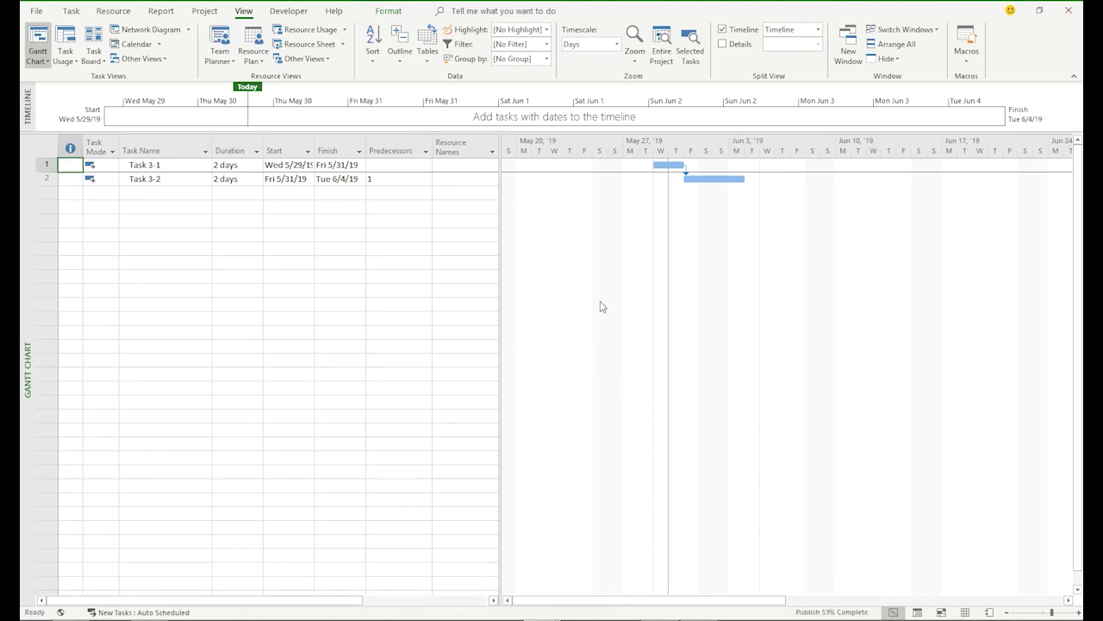
# Step: Go through the open subproject schedules, including A Sub 1 and A Sub 2, to check their publishing status
pyautogui.moveTo(524, 603)
pyautogui.click(525, 572)
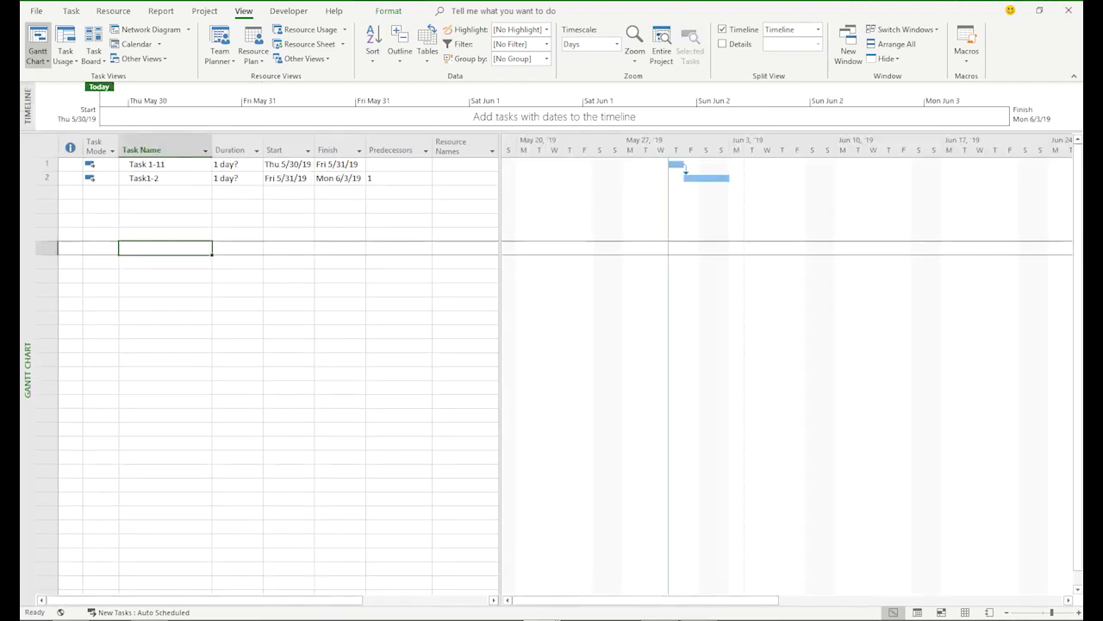
pyautogui.moveTo(534, 618)
pyautogui.click(547, 565)
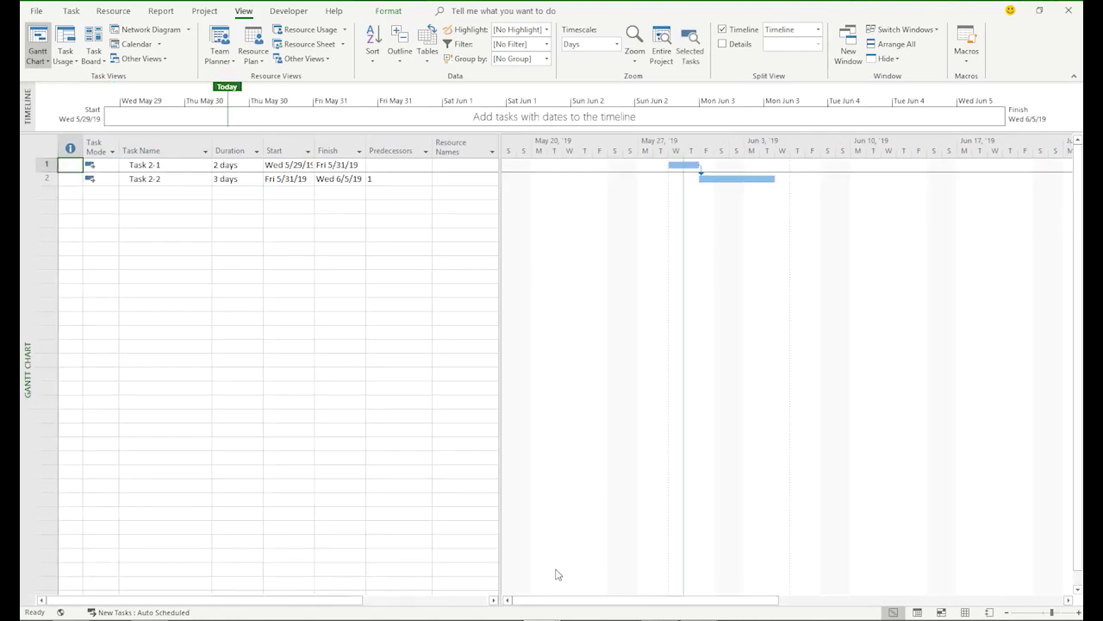
pyautogui.moveTo(552, 618)
pyautogui.click(666, 561)
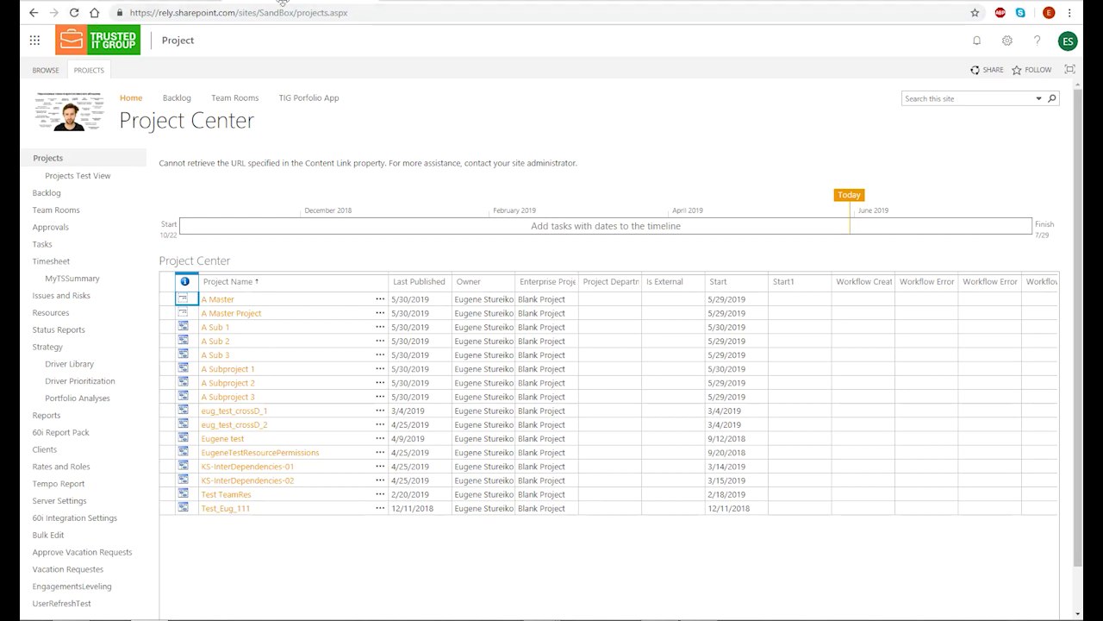
# Step: Switch to Project Center in Chrome and duplicate its browser tab several times
pyautogui.rightClick(321, 2)
pyautogui.click(349, 26)
pyautogui.rightClick(337, 2)
pyautogui.click(363, 35)
pyautogui.rightClick(336, 2)
pyautogui.click(371, 39)
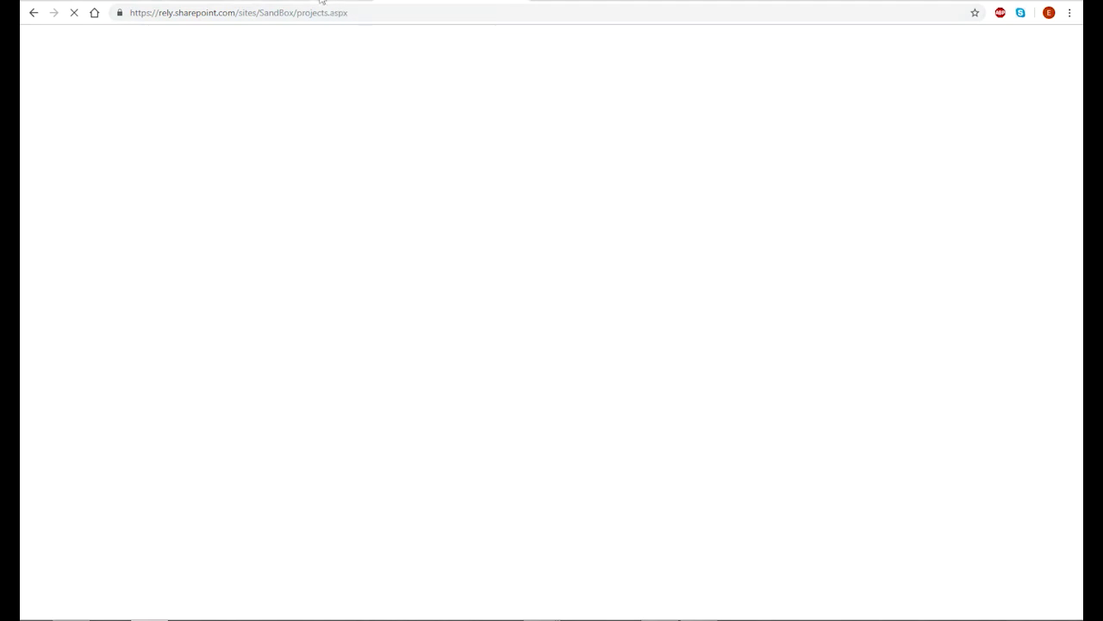
# Step: Open A Master Project and A Subproject 1 from Project Center in separate browser tabs
pyautogui.click(96, 72)
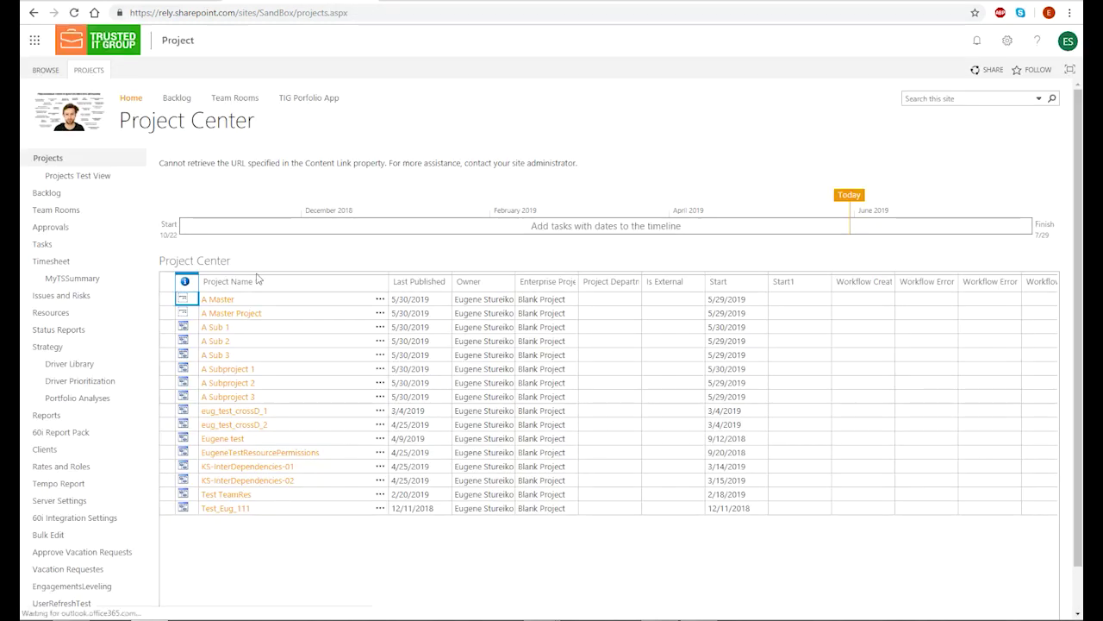
pyautogui.click(246, 317)
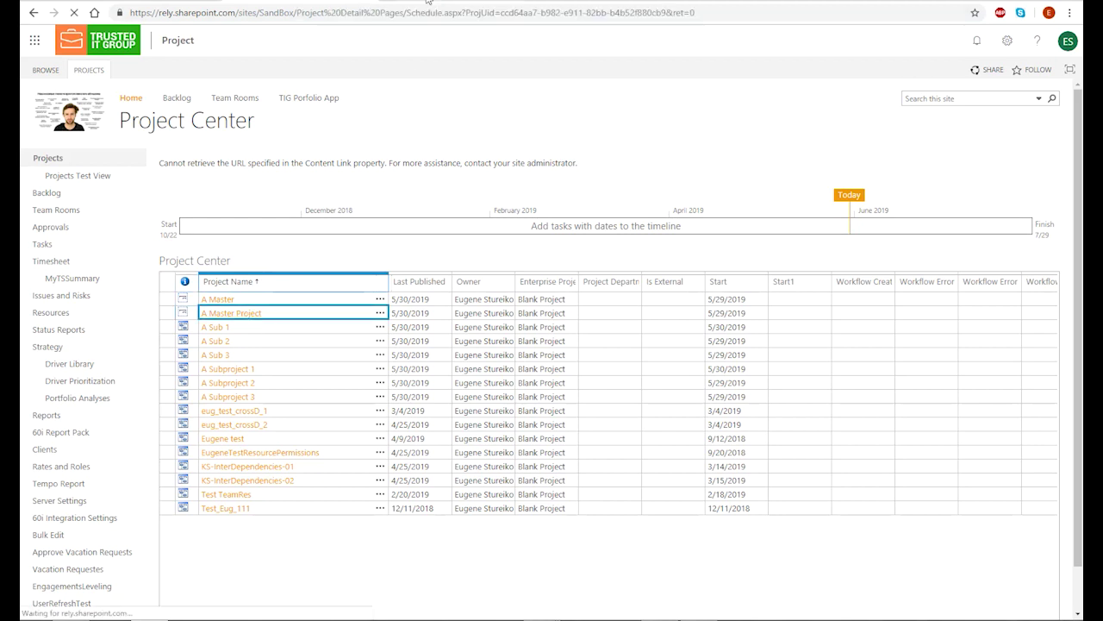
pyautogui.click(240, 373)
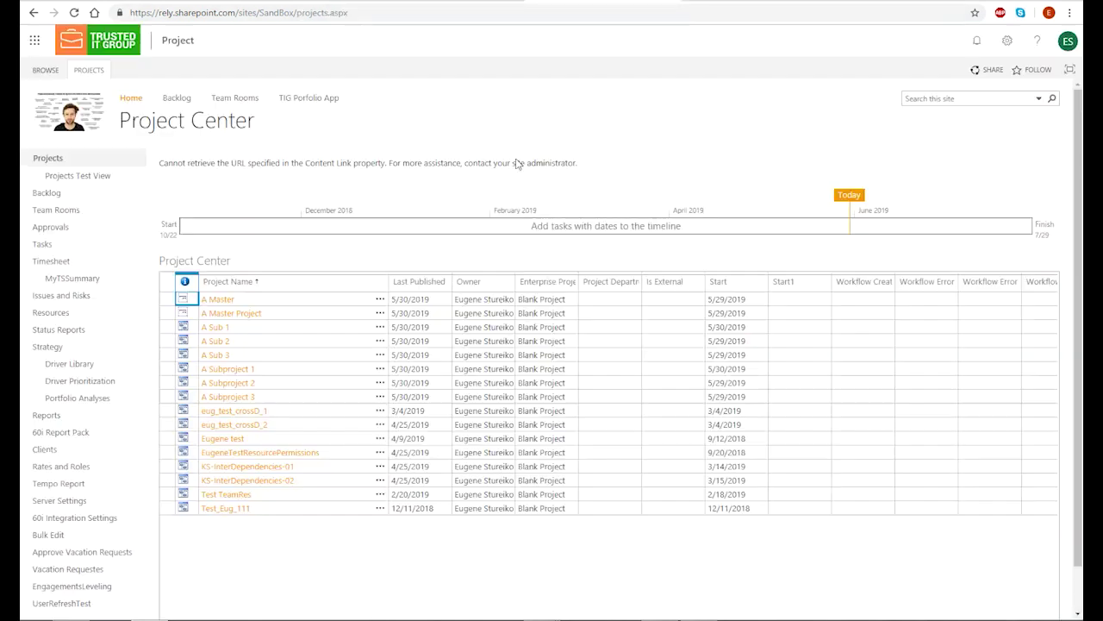
# Step: Open A Master and A Sub 2 from Project Center in separate browser tabs
pyautogui.click(226, 302)
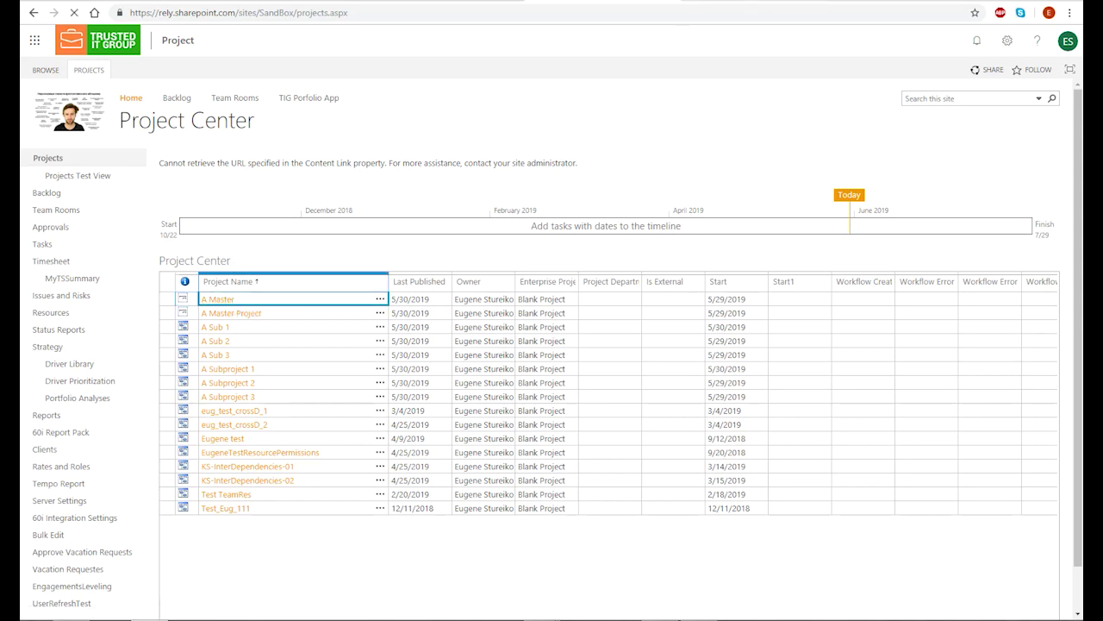
pyautogui.click(215, 342)
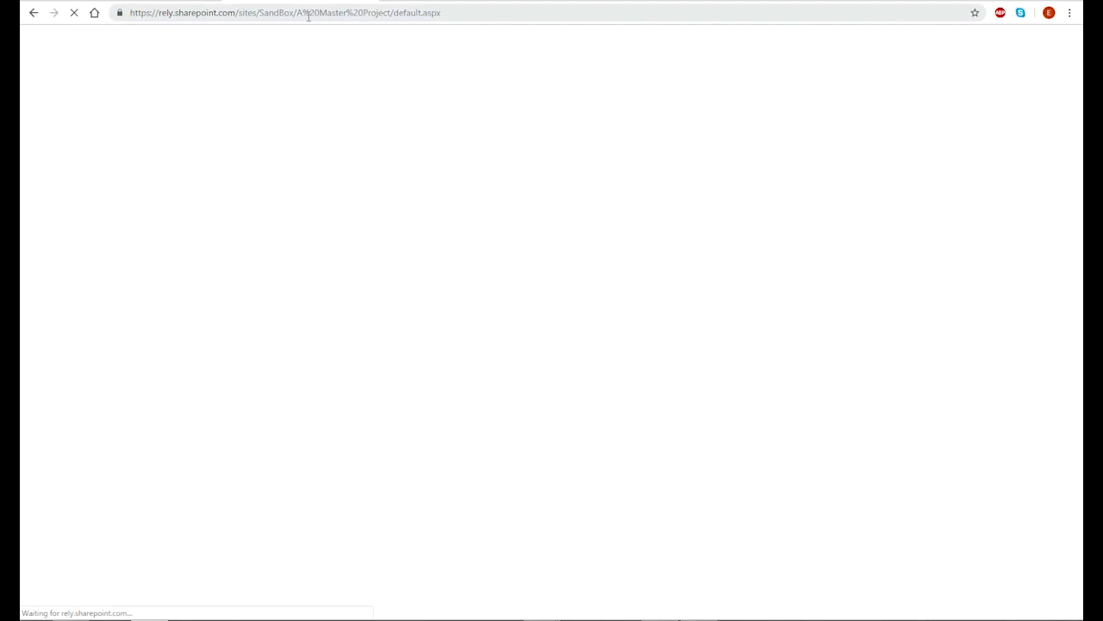
# Step: Compare the A Master Project and A Subproject 1 site addresses, highlighting each site's name in the URL after SandBox
pyautogui.moveTo(297, 13); pyautogui.dragTo(390, 15)
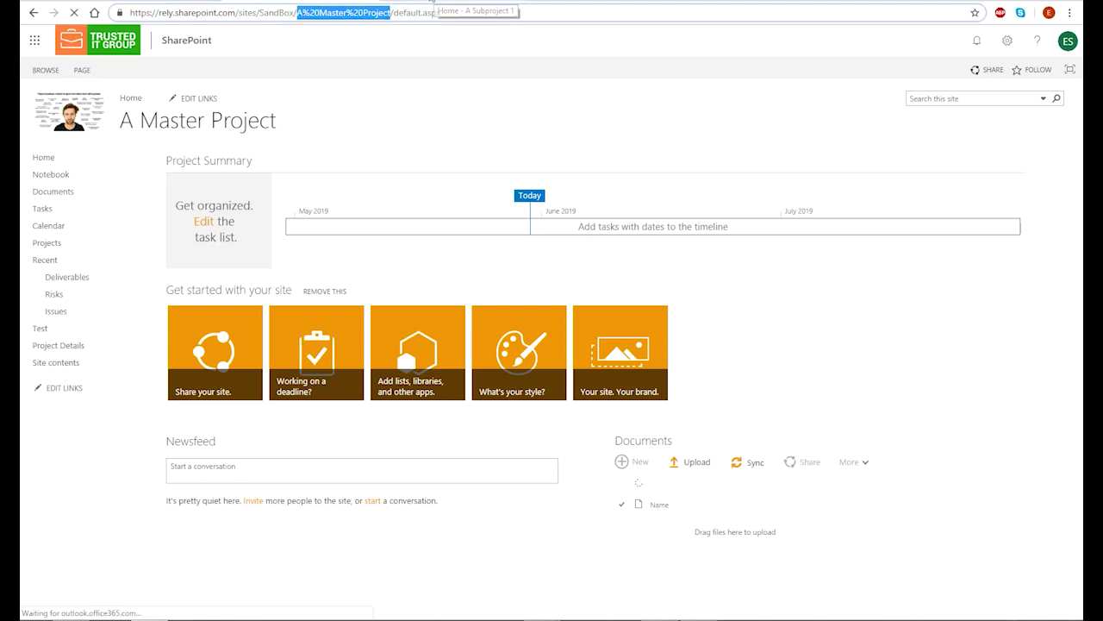
pyautogui.write('A%20Subproject%201')
pyautogui.press('Return')
pyautogui.moveTo(298, 13); pyautogui.dragTo(369, 13)
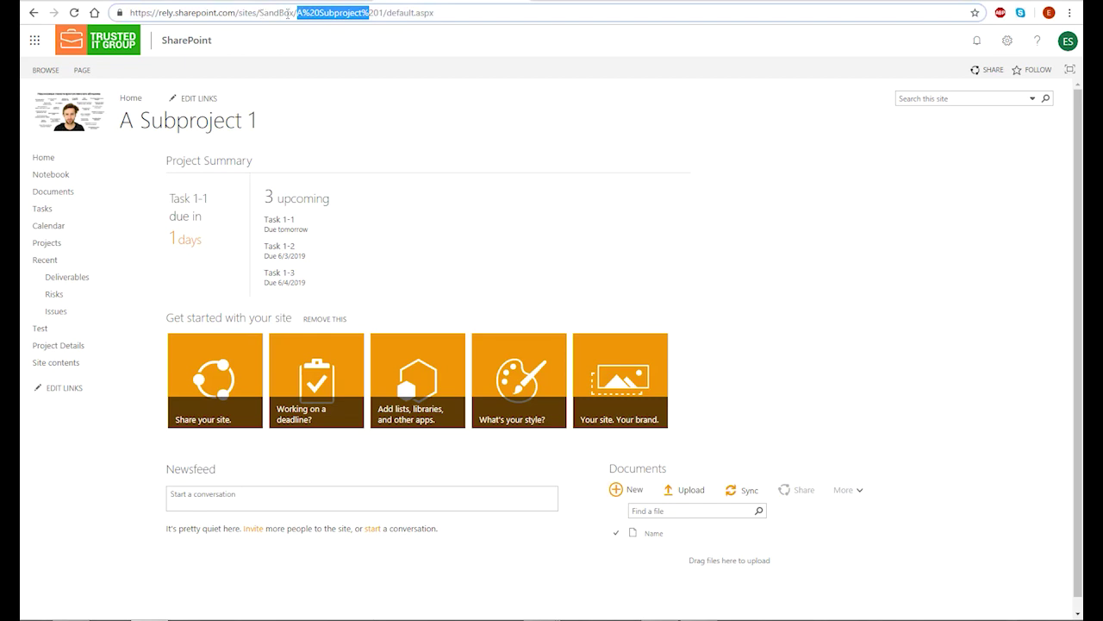
pyautogui.click(287, 13)
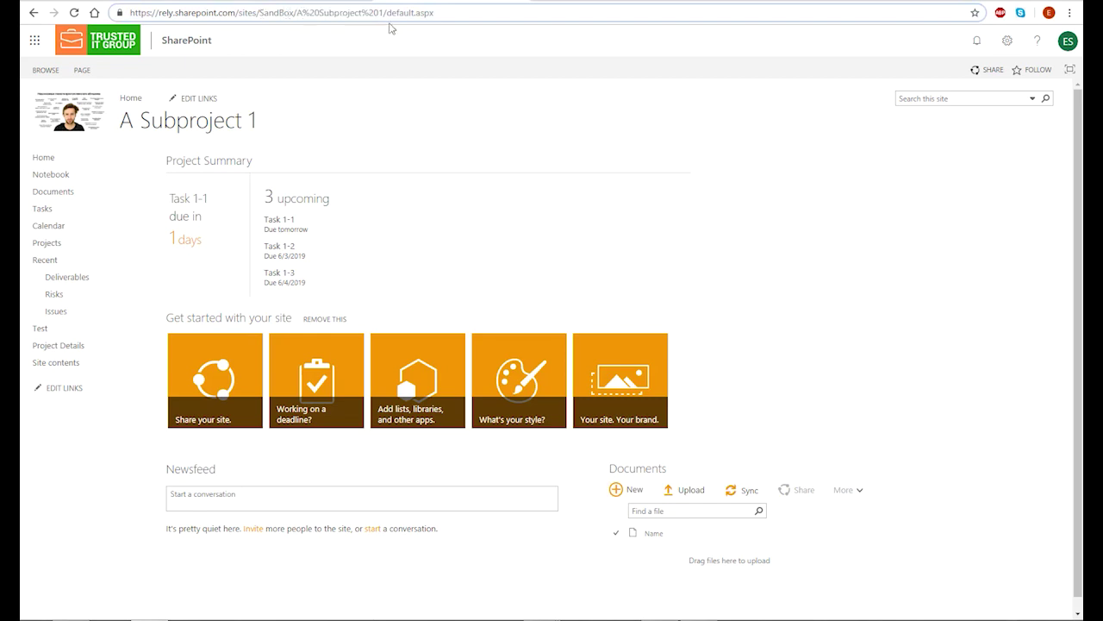
# Step: Compare the A Master and A Sub 2 site addresses, highlighting the master and subproject segments of their URL paths
pyautogui.click(631, 3)
pyautogui.moveTo(296, 12); pyautogui.dragTo(350, 13)
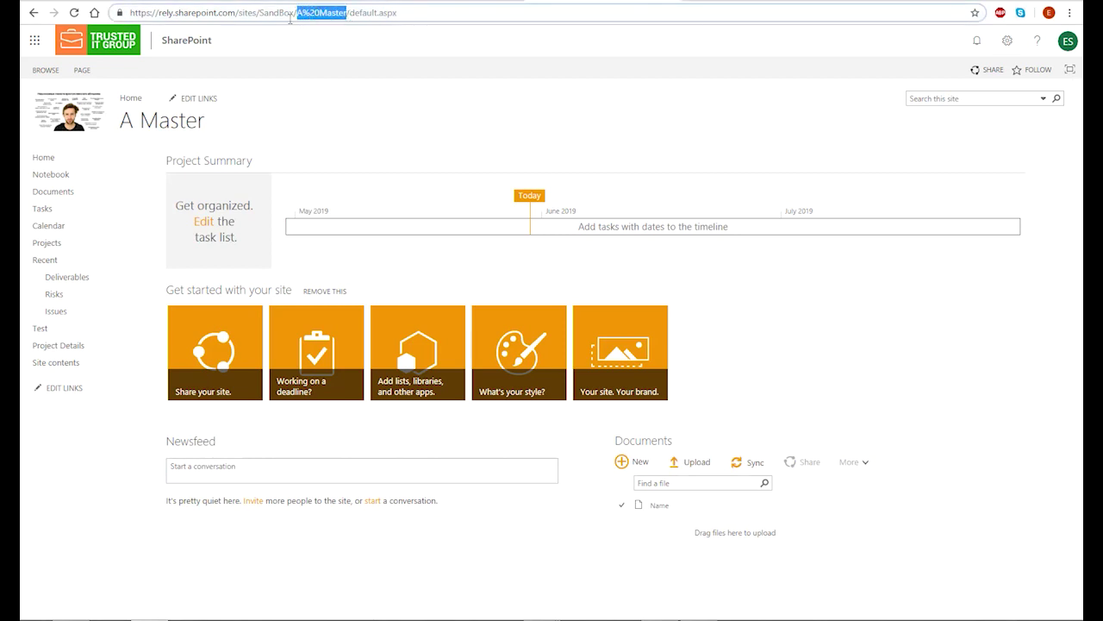
pyautogui.click(361, 12)
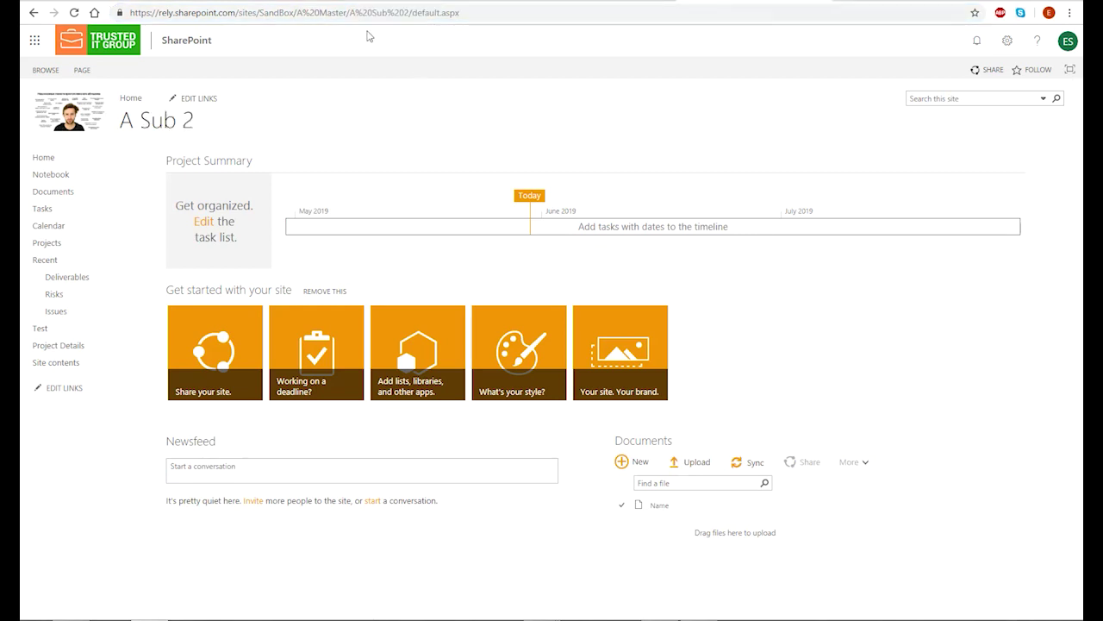
pyautogui.moveTo(350, 12); pyautogui.dragTo(413, 12)
pyautogui.moveTo(298, 13); pyautogui.dragTo(341, 13)
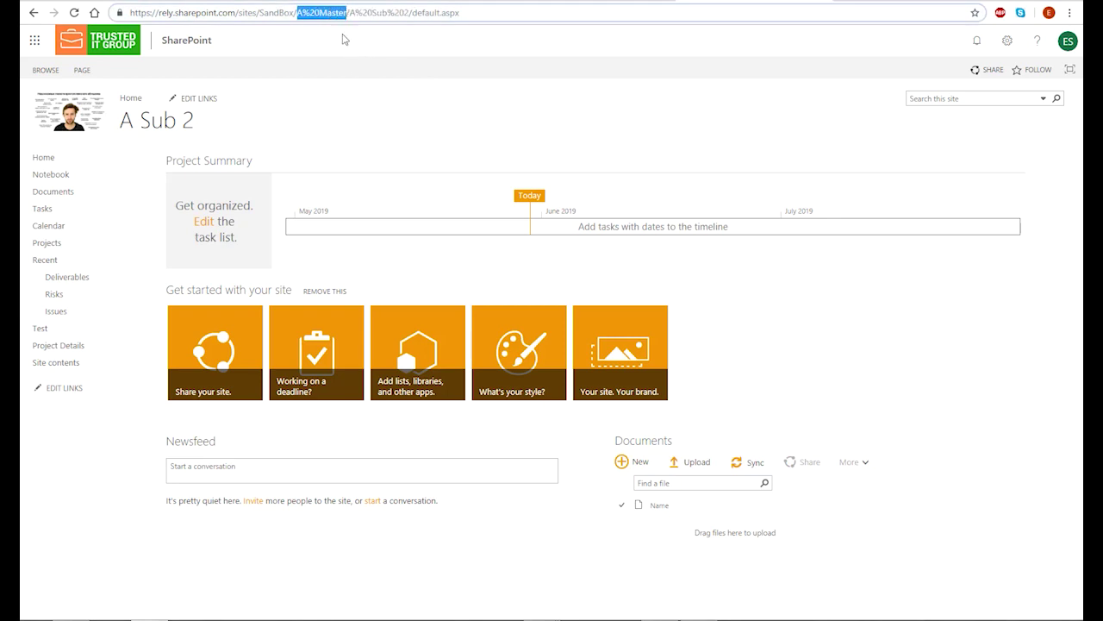
pyautogui.click(306, 29)
pyautogui.moveTo(293, 12); pyautogui.dragTo(267, 13)
pyautogui.click(332, 18)
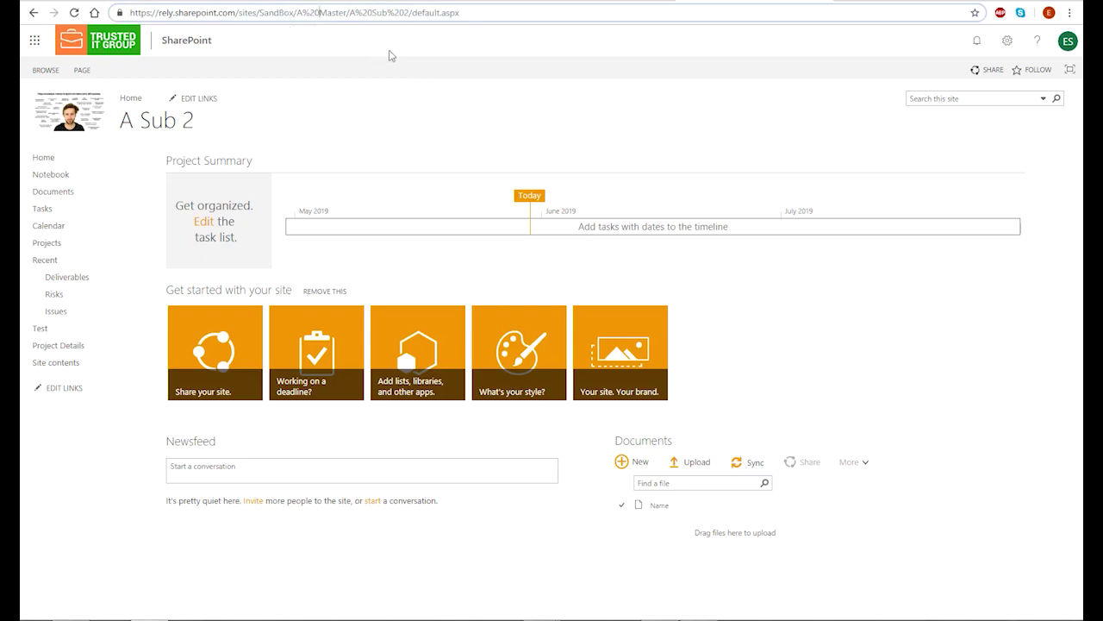